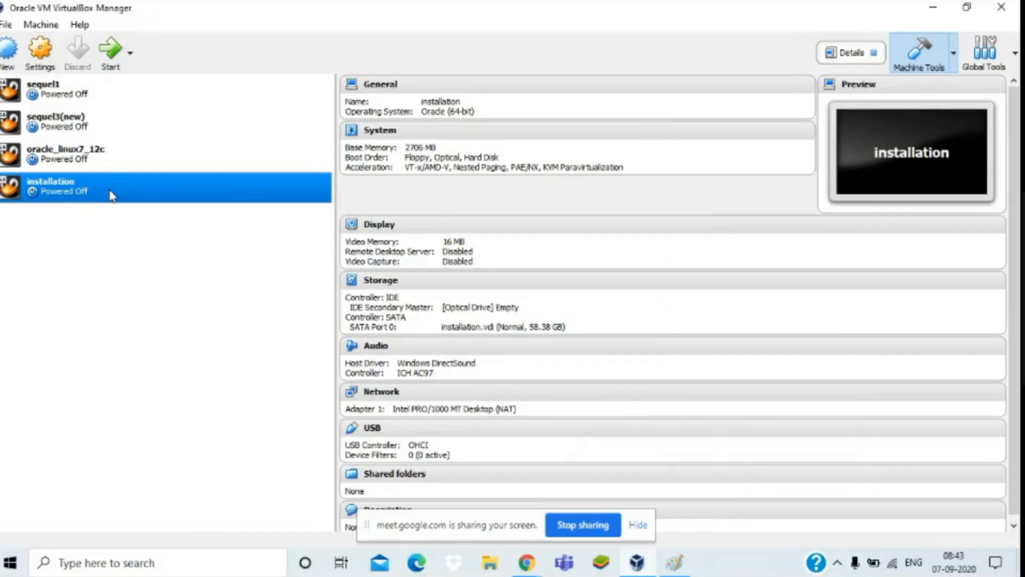
Start the "installation" virtual machine normally, using V37084-01.iso as its start-up disk.
right_click(64, 196)
mouse_move(107, 279)
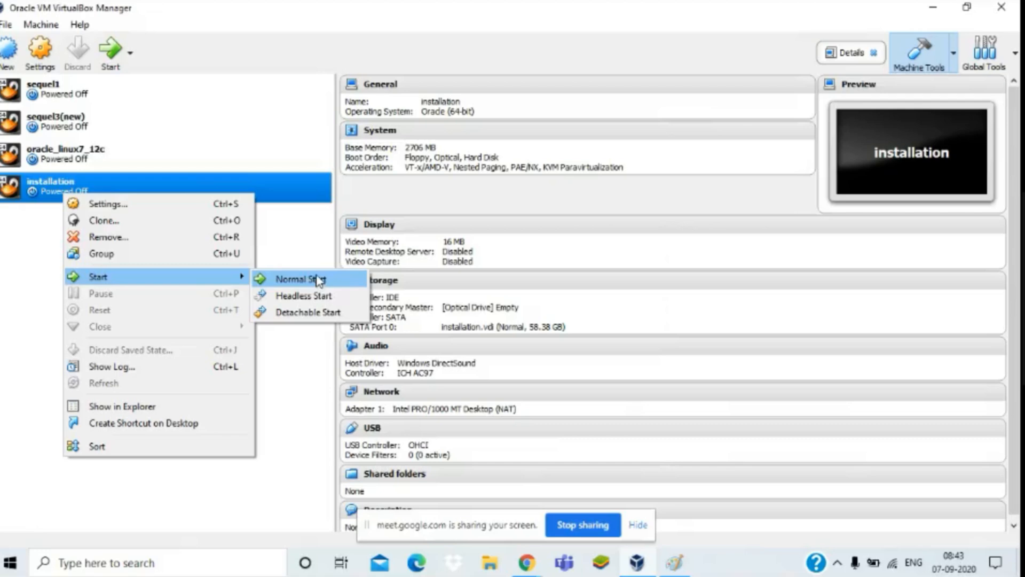
left_click(293, 216)
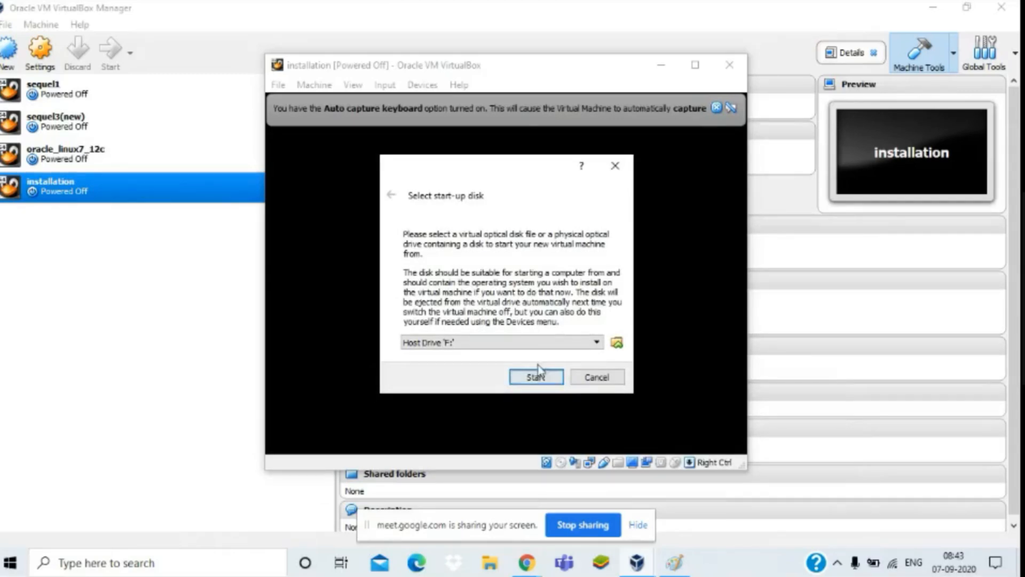
left_click(598, 343)
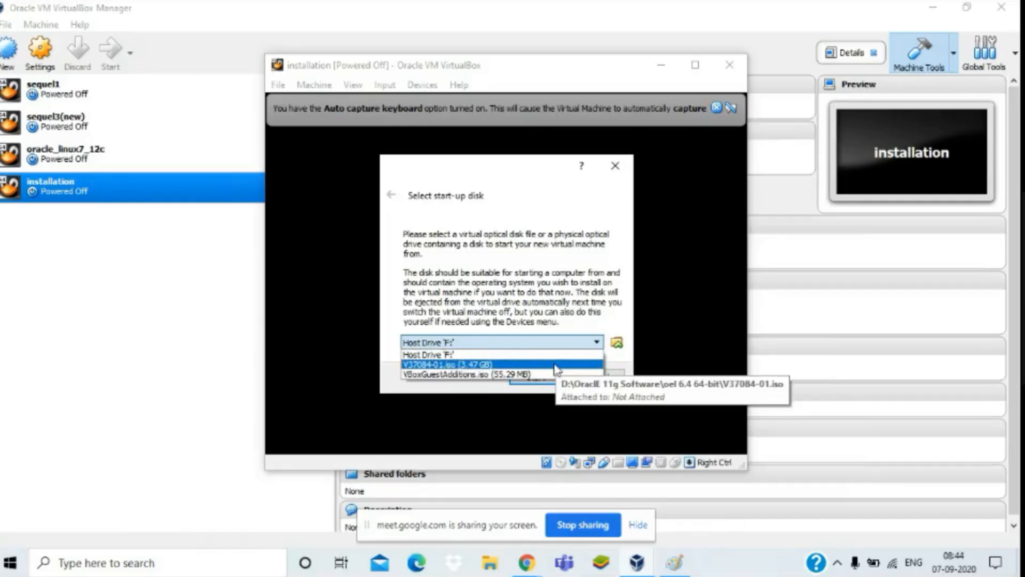
left_click(475, 364)
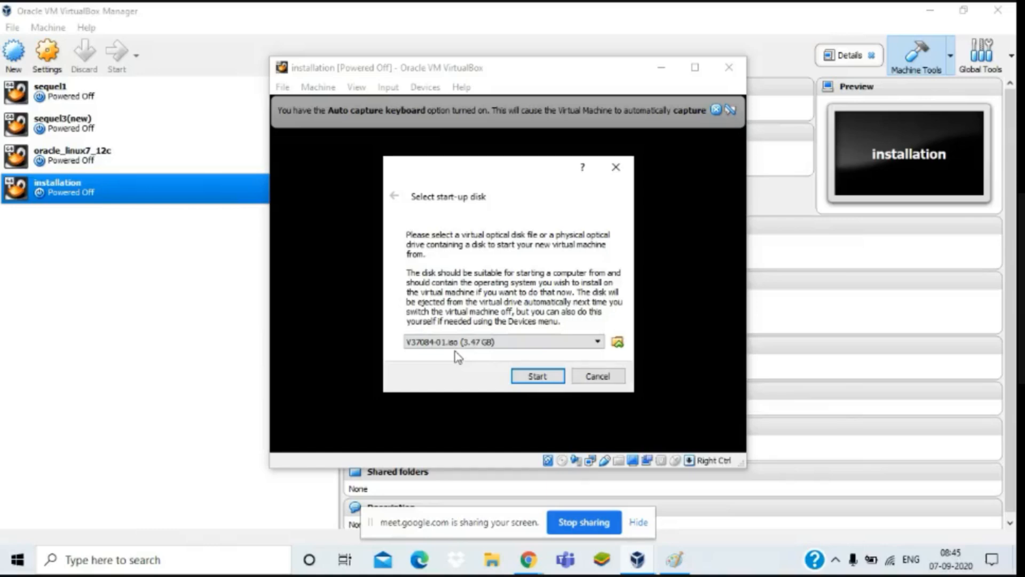
left_click(540, 377)
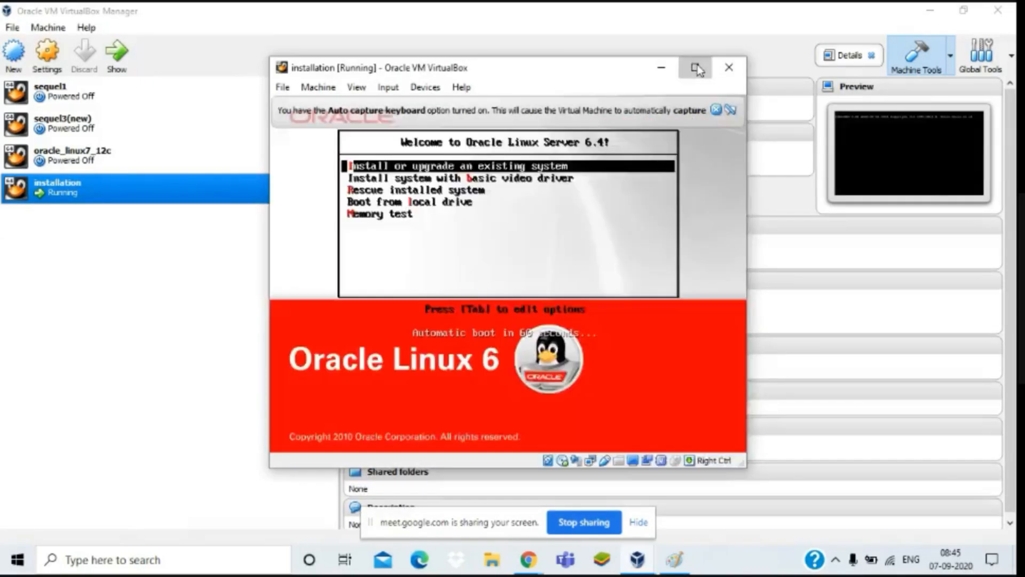
Maximize the virtual machine window and launch "Install or upgrade an existing system", skipping the media test and acknowledging the unsupported hardware notice.
left_click(698, 66)
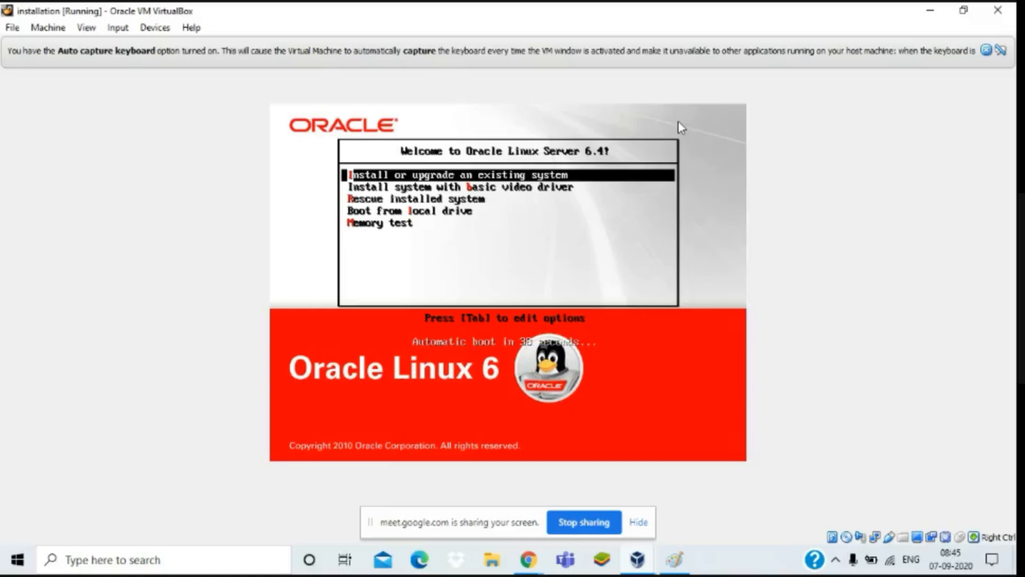
key("Return")
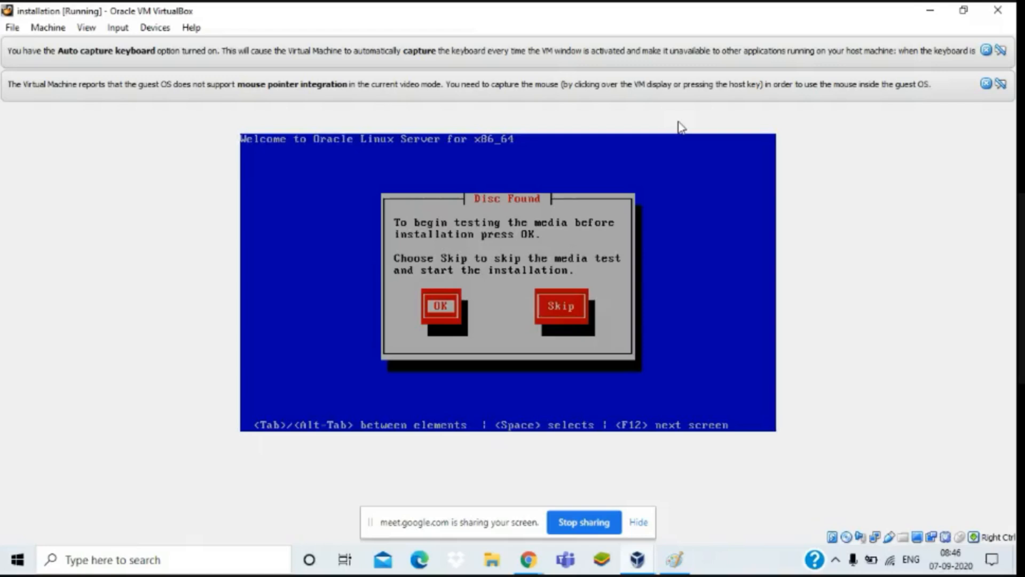
key("Tab")
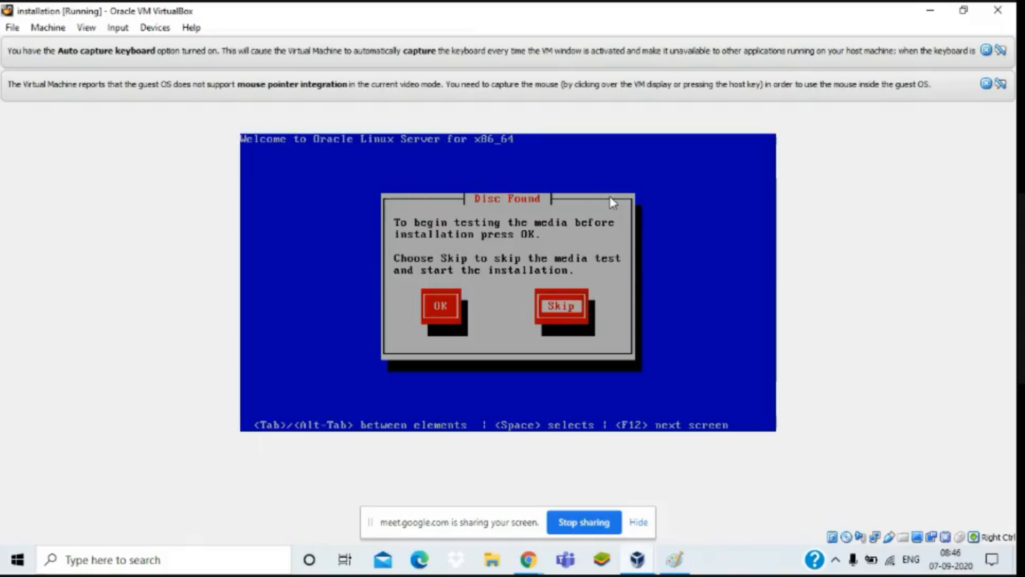
key("Return")
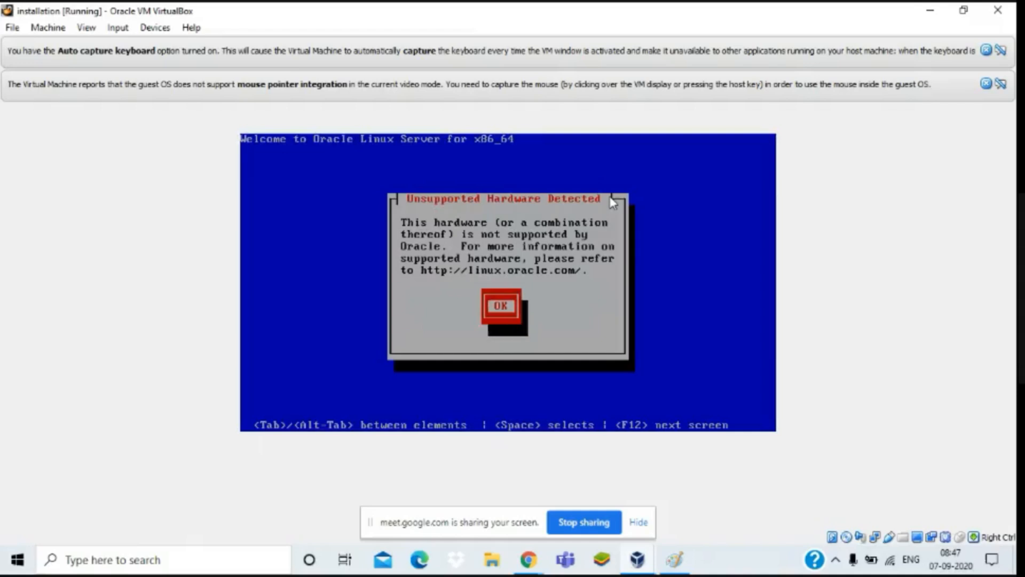
key("Return")
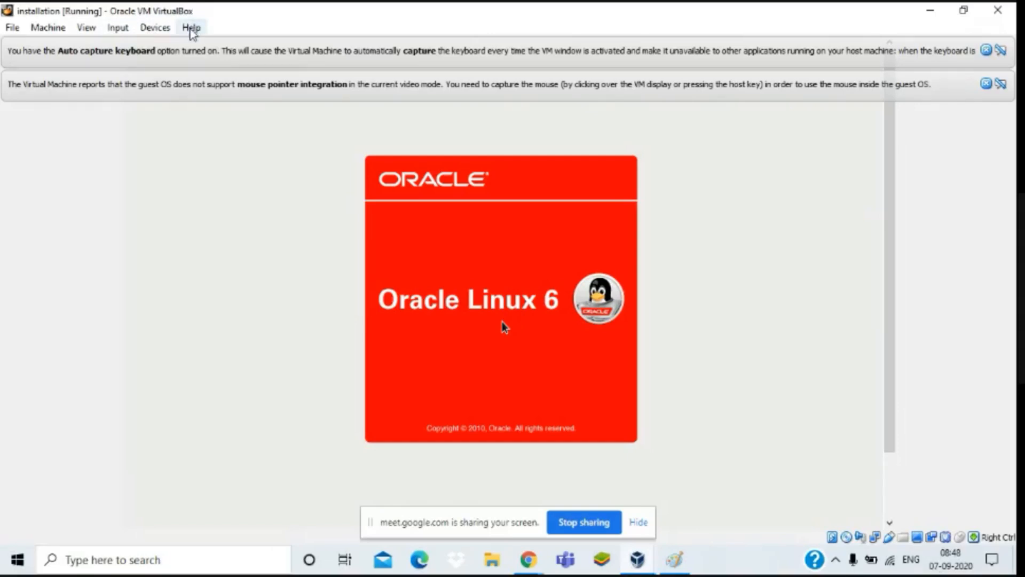
Dismiss both notifications above the guest display and let the virtual machine capture the mouse.
left_click(986, 50)
left_click(986, 50)
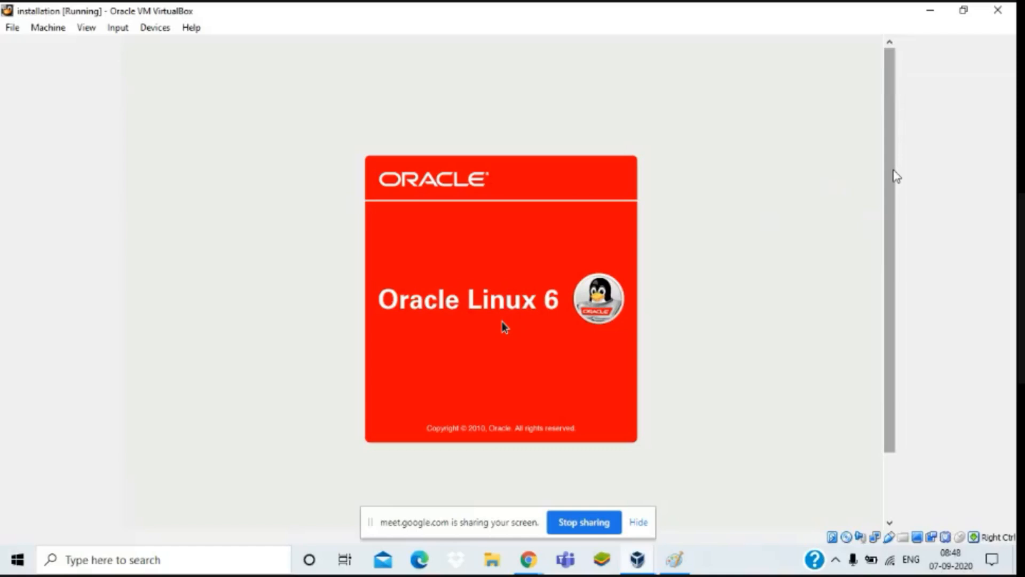
left_click_drag(896, 176, 896, 288)
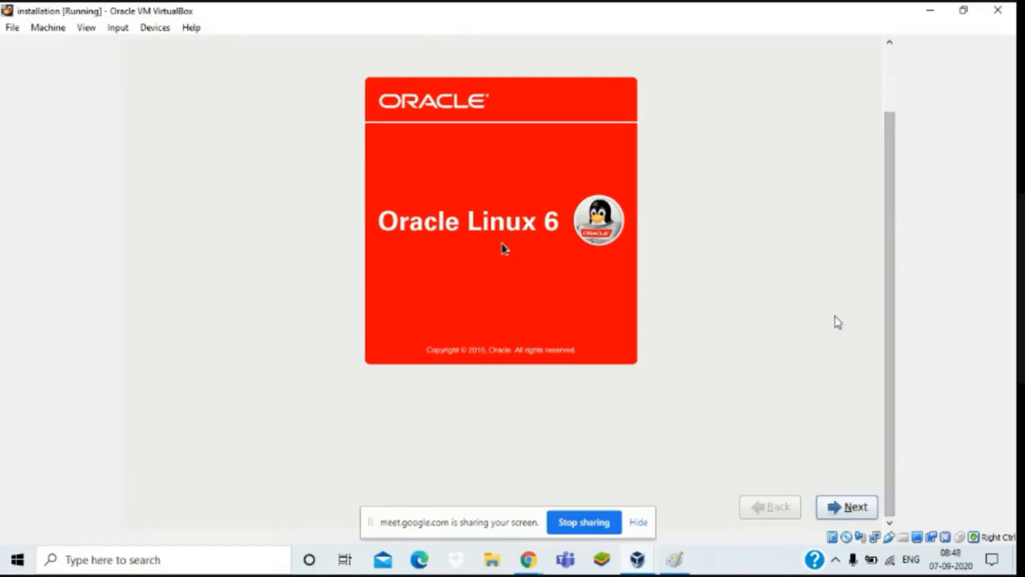
left_click(617, 299)
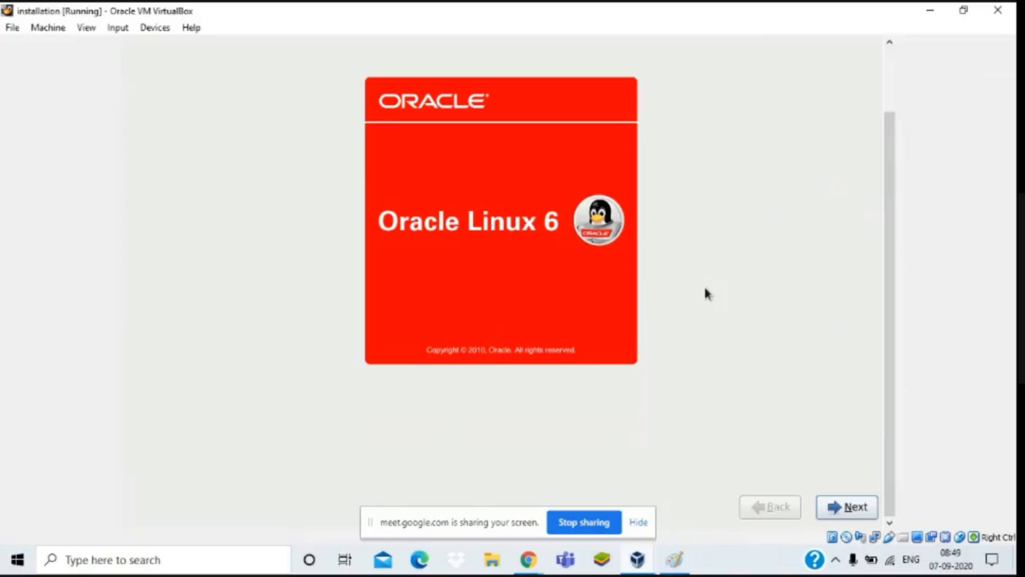
Continue past the Oracle Linux 6 welcome screen, accepting English as the installation language and U.S. English as the keyboard layout.
left_click(835, 508)
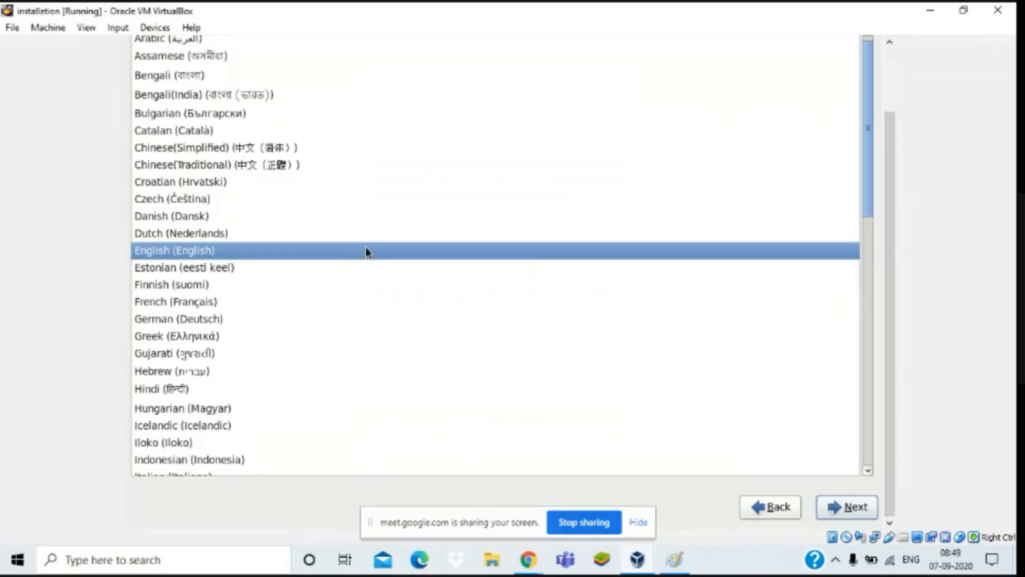
left_click(852, 511)
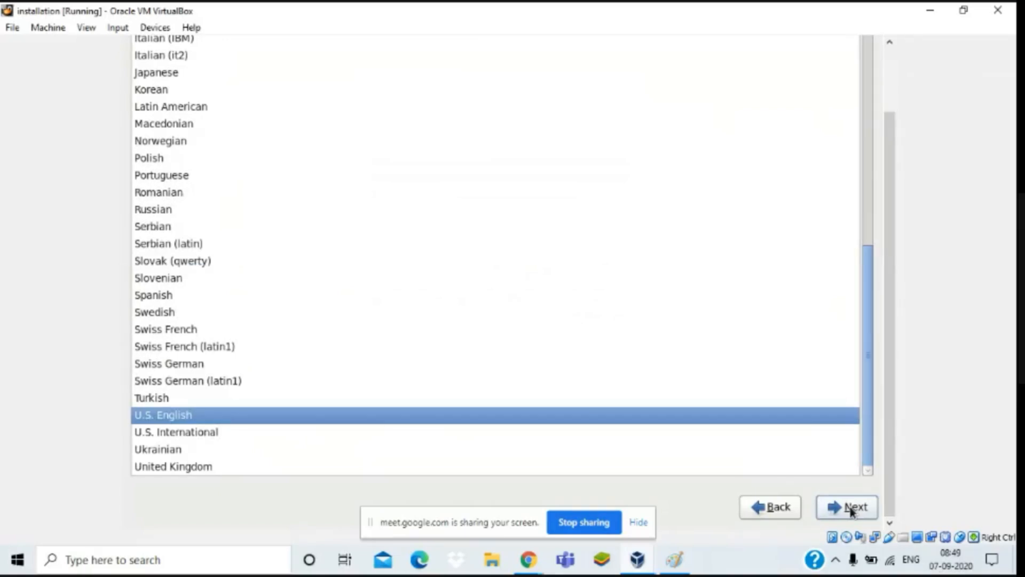
left_click(852, 511)
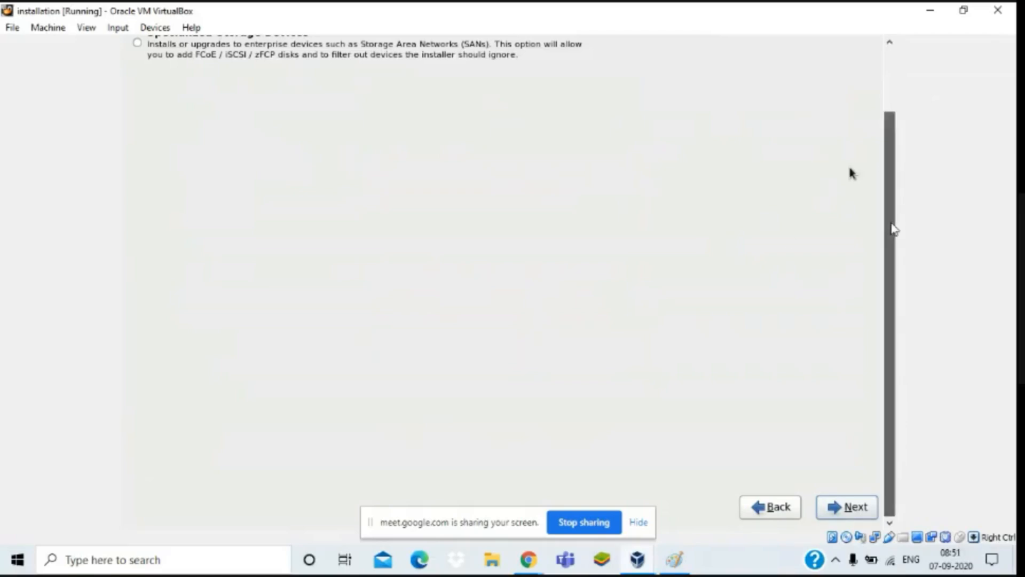
Continue with Basic Storage Devices and choose to discard any data on the virtual hard disk.
left_click_drag(895, 230, 895, 149)
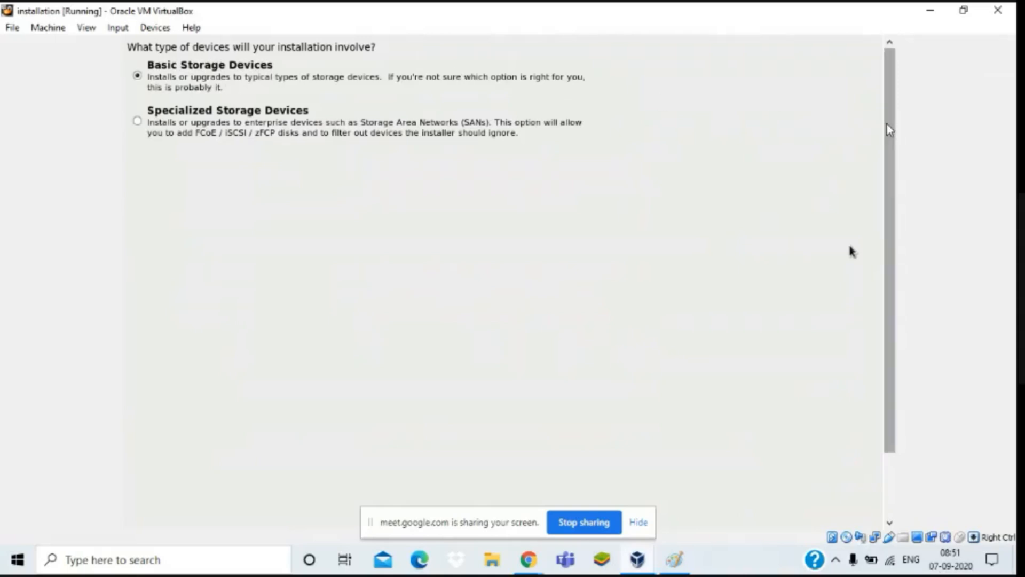
left_click_drag(888, 130, 888, 224)
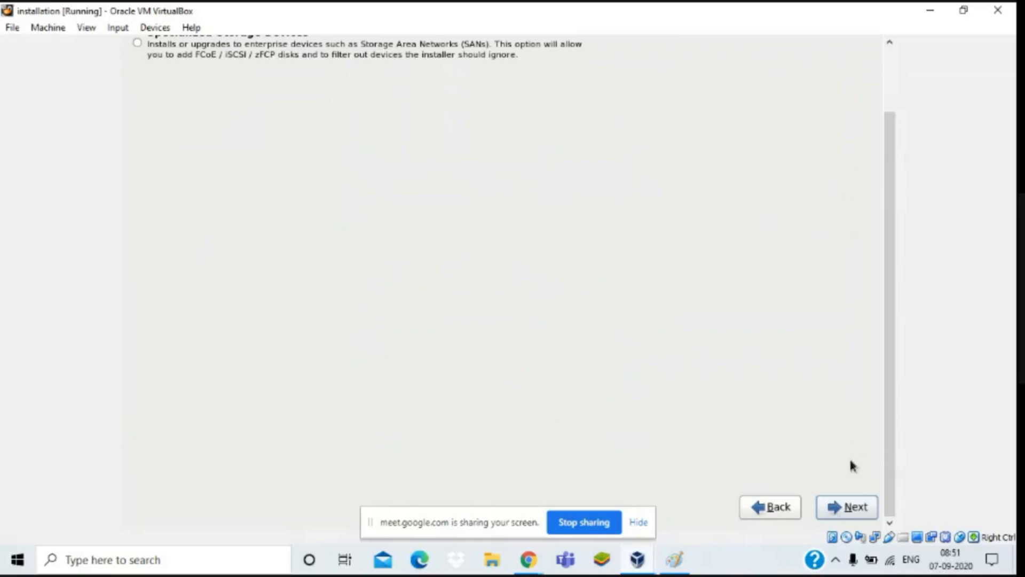
left_click(849, 507)
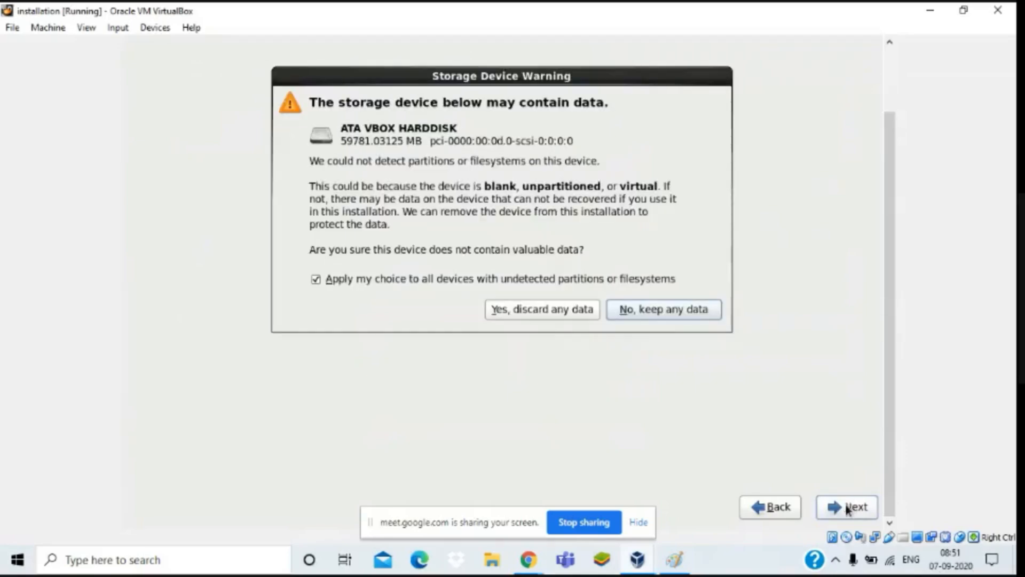
left_click(503, 310)
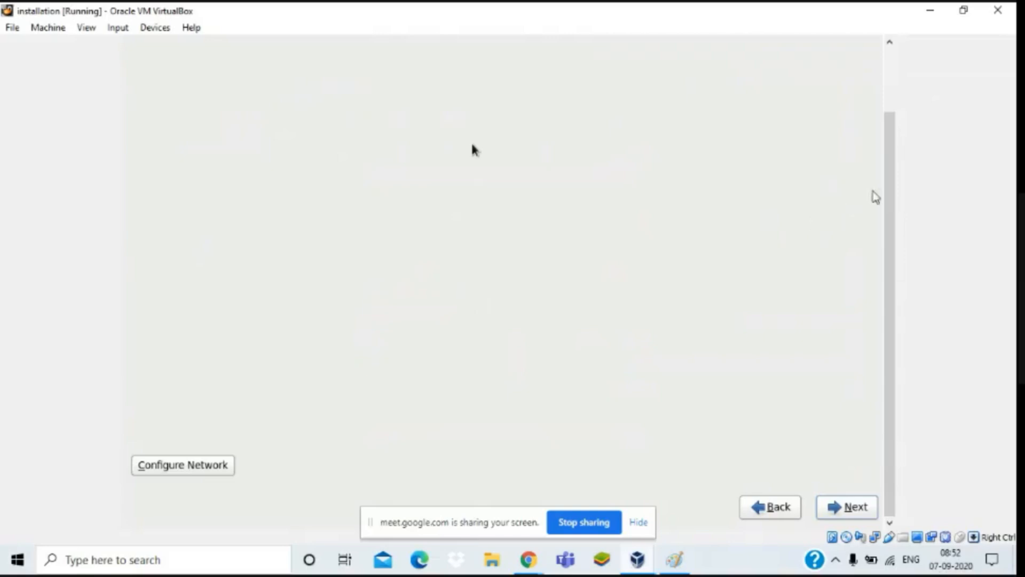
Keep the hostname localhost.localdomain and continue to the time zone settings.
left_click_drag(892, 190, 896, 122)
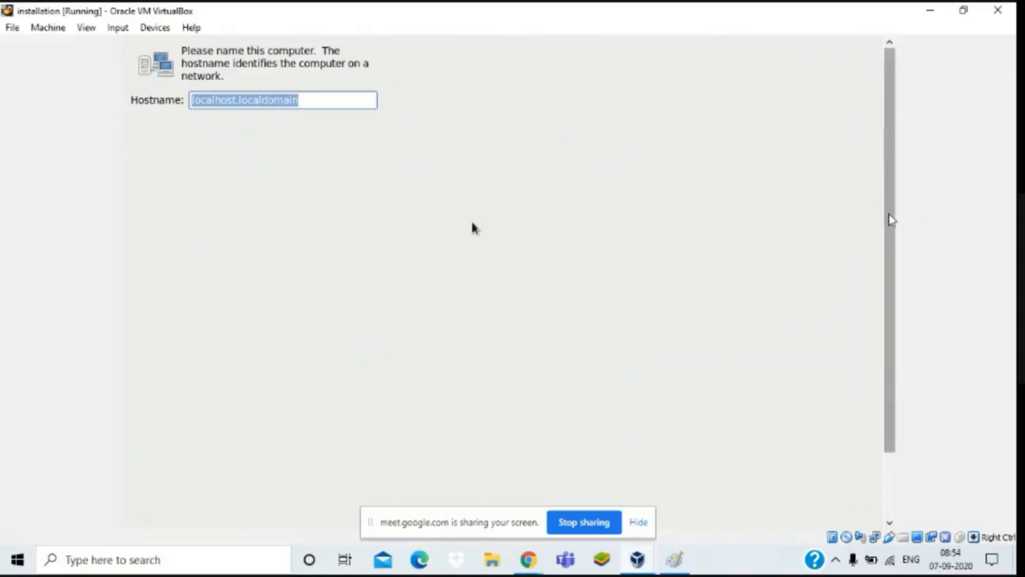
left_click_drag(890, 219, 897, 300)
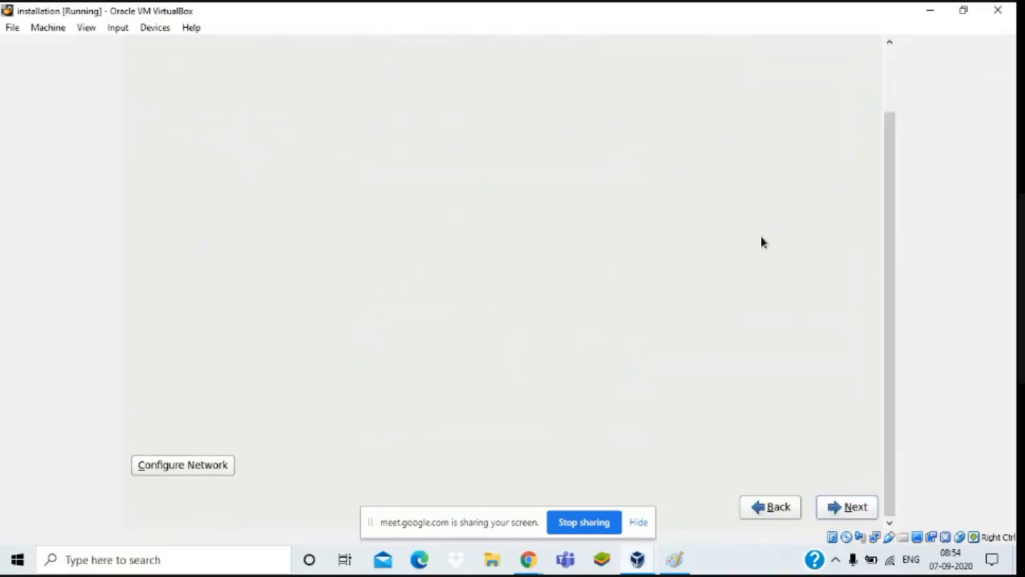
left_click(849, 508)
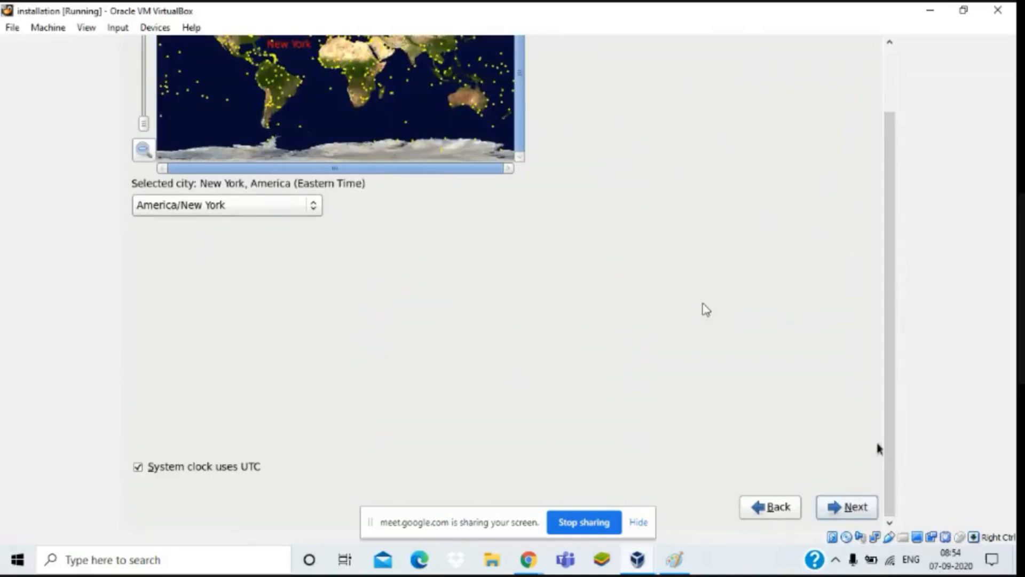
Set the time zone city to Asia/Kolkata.
left_click_drag(896, 288, 892, 219)
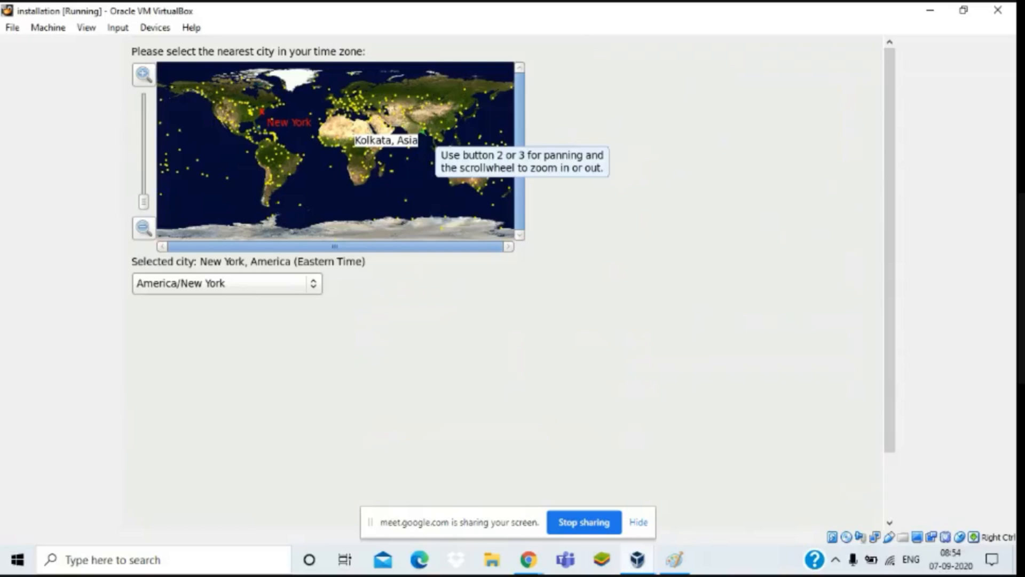
left_click(314, 287)
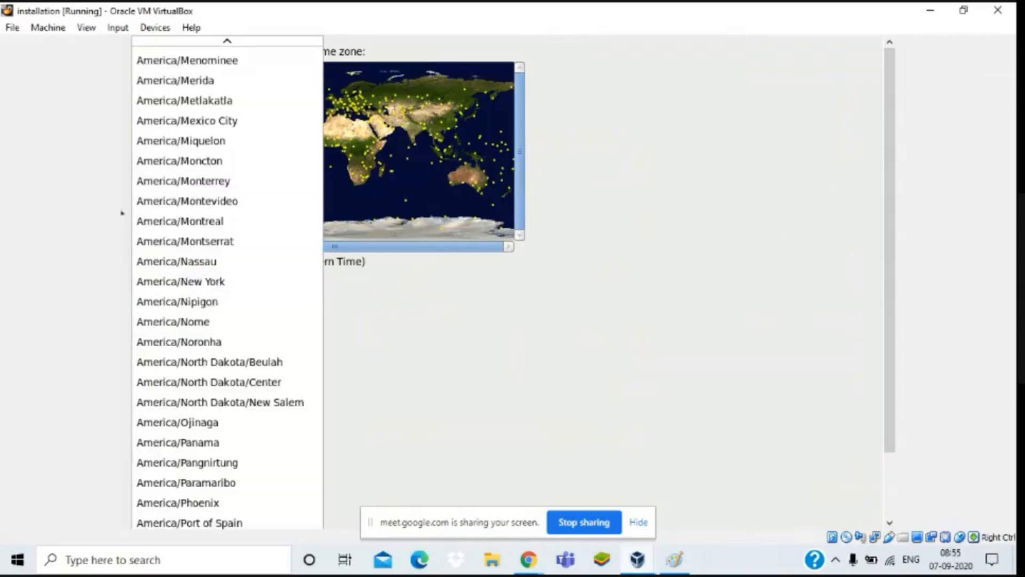
scroll(163, 282, "down", 10)
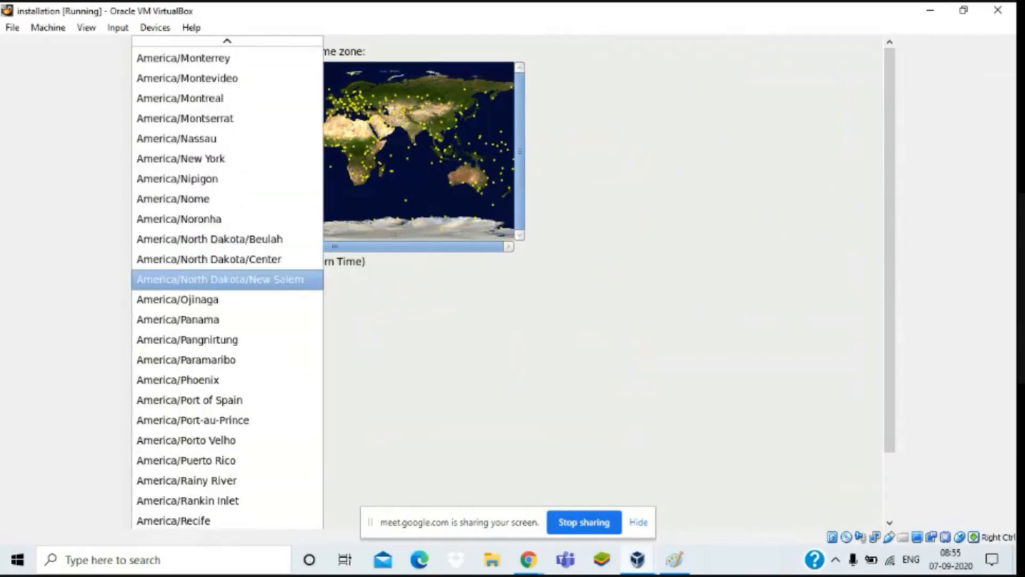
scroll(176, 267, "down", 20)
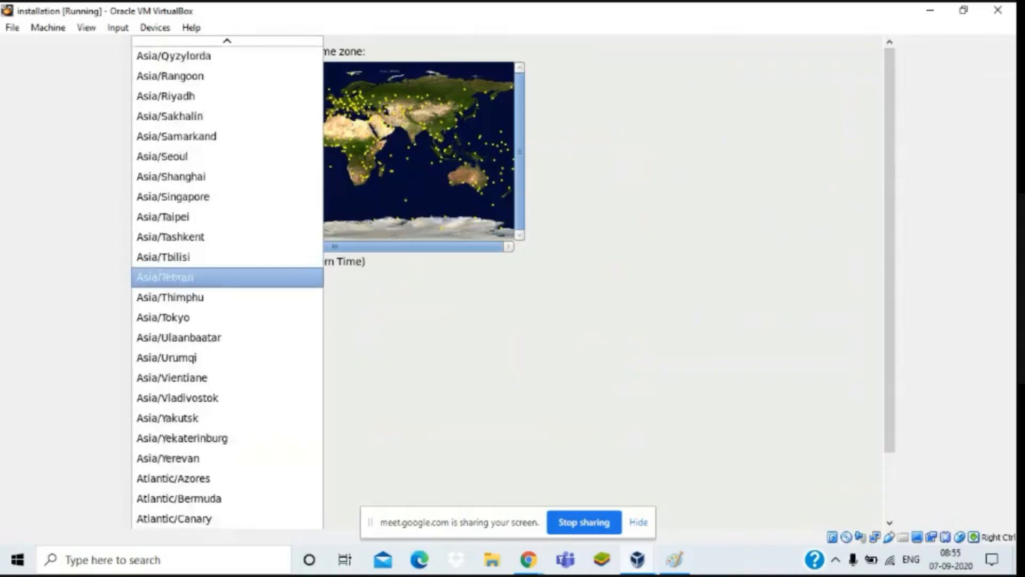
scroll(176, 264, "down", 20)
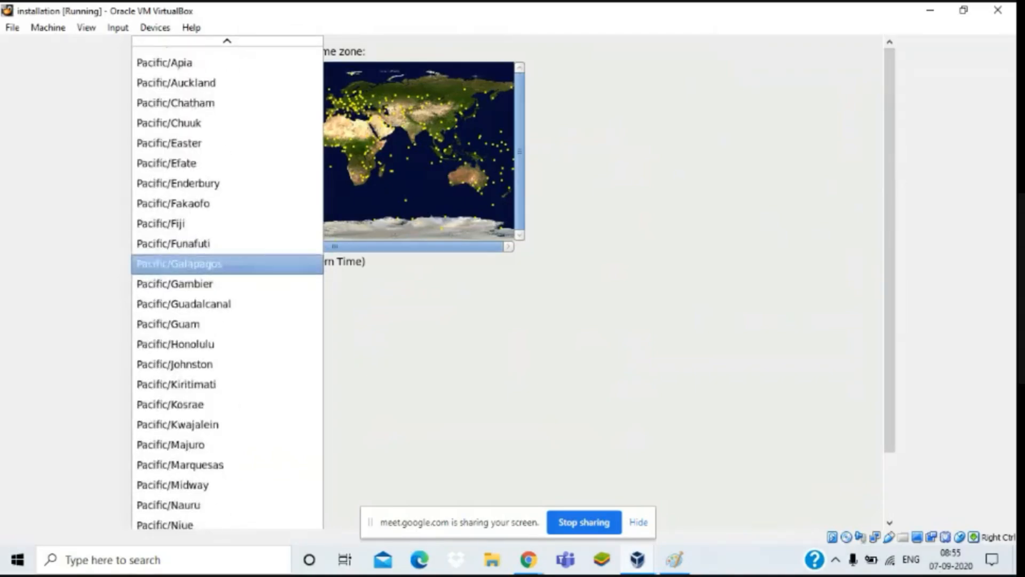
scroll(176, 267, "up", 15)
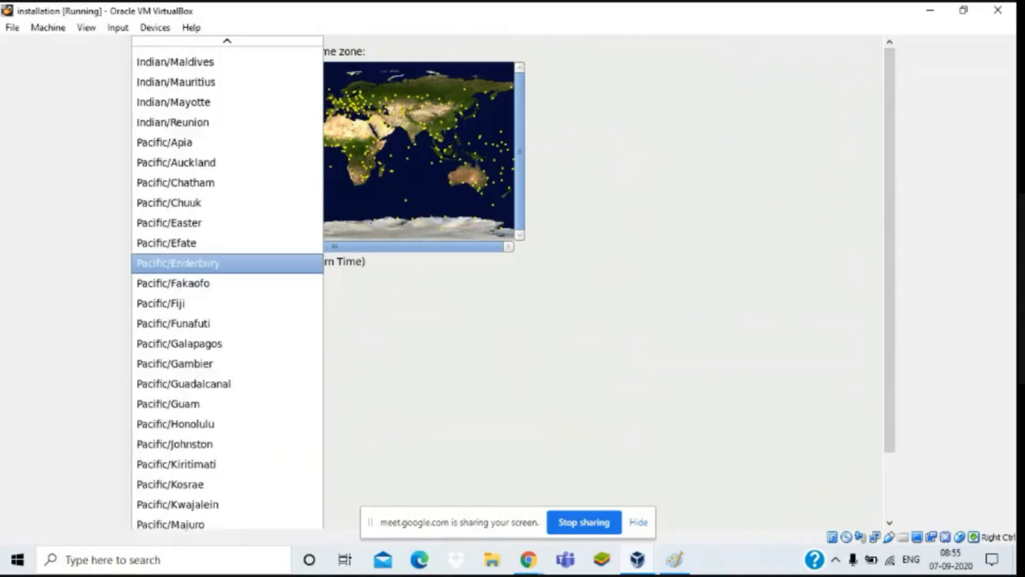
scroll(176, 264, "up", 2)
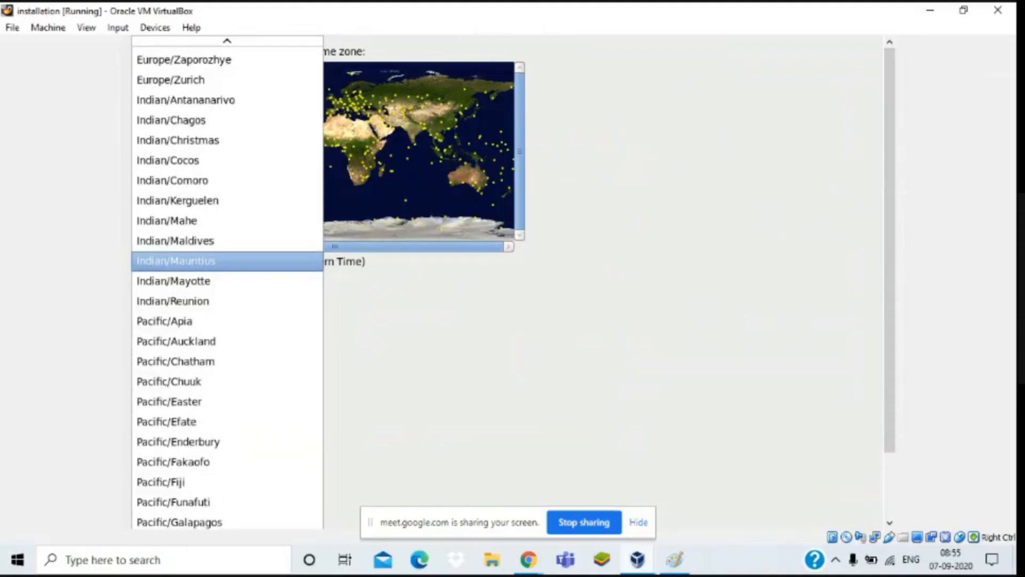
scroll(177, 261, "down", 1)
scroll(177, 262, "up", 2)
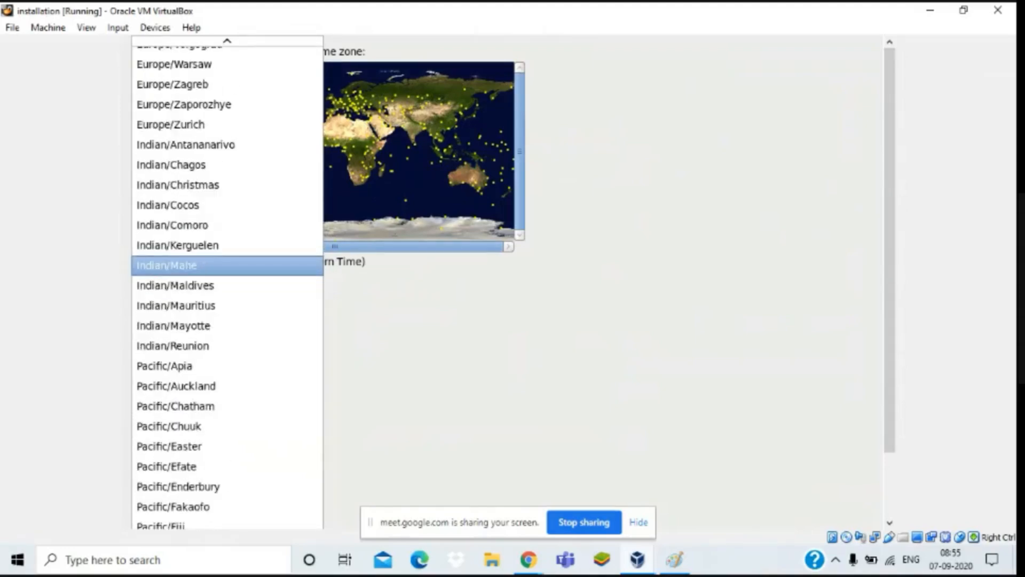
scroll(176, 262, "down", 2)
scroll(176, 261, "down", 8)
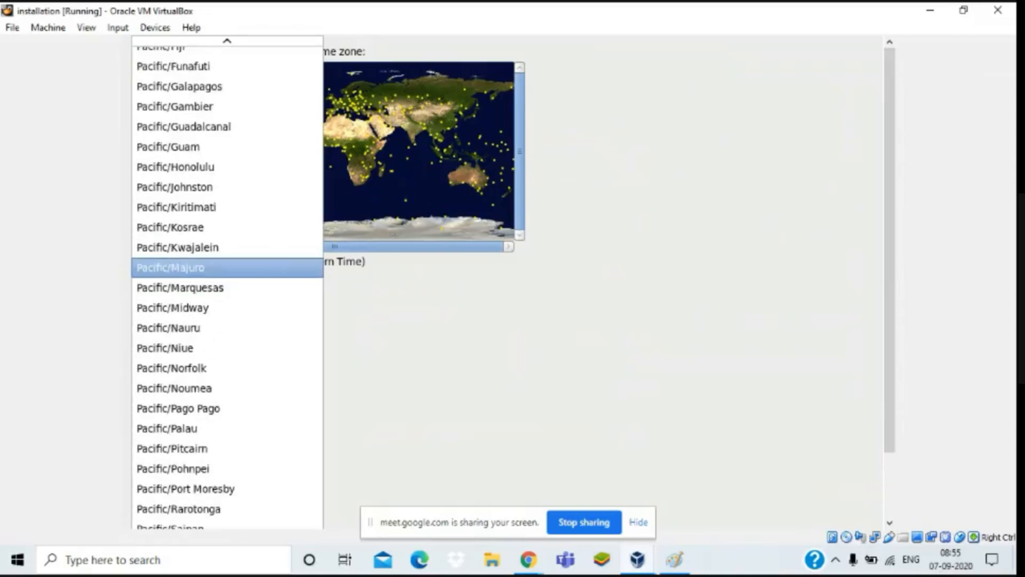
scroll(224, 270, "up", 2)
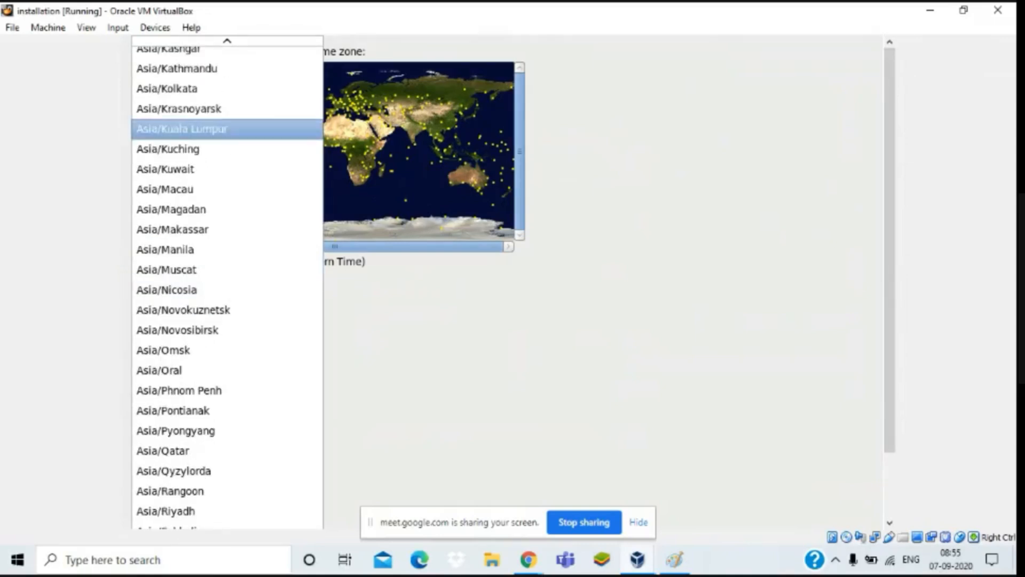
mouse_move(227, 41)
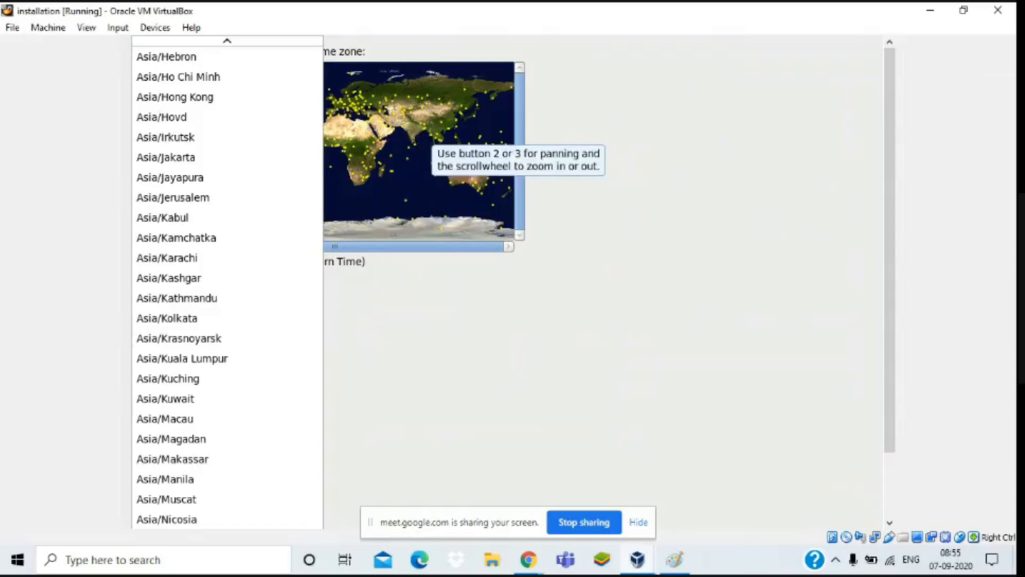
left_click(235, 320)
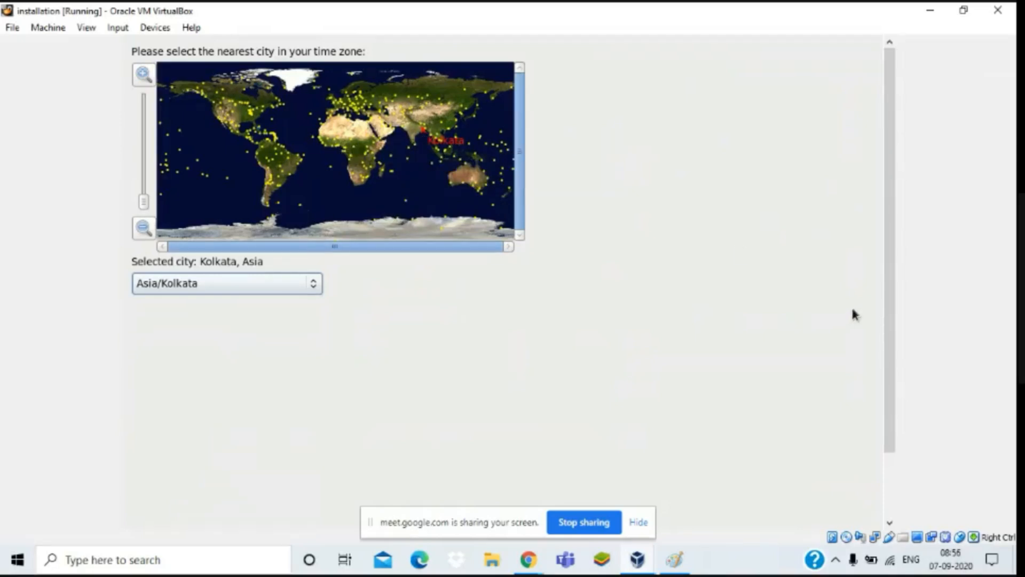
Keep the system clock on UTC and continue from the time zone settings to the root password settings.
left_click_drag(895, 263, 898, 369)
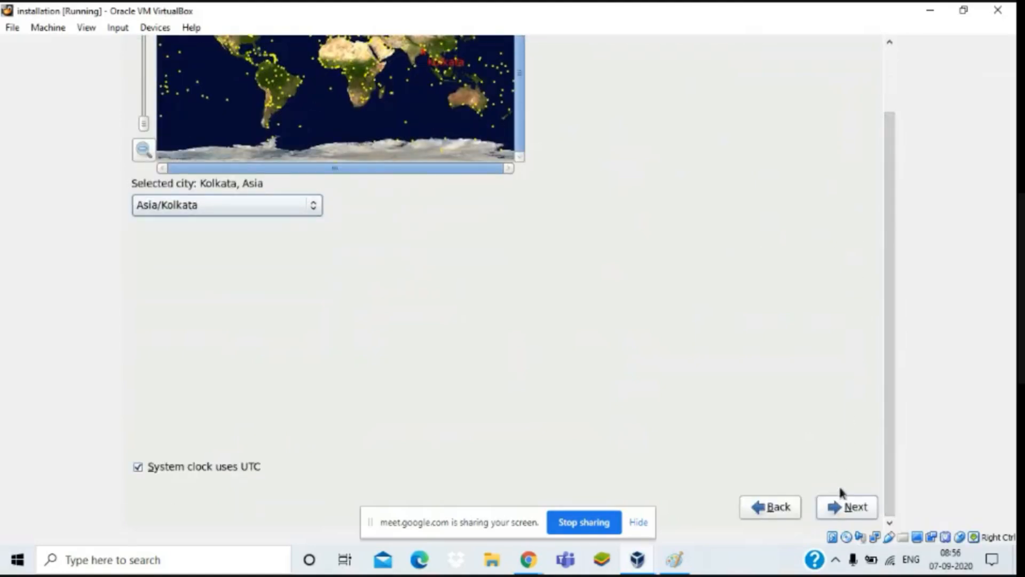
left_click(842, 506)
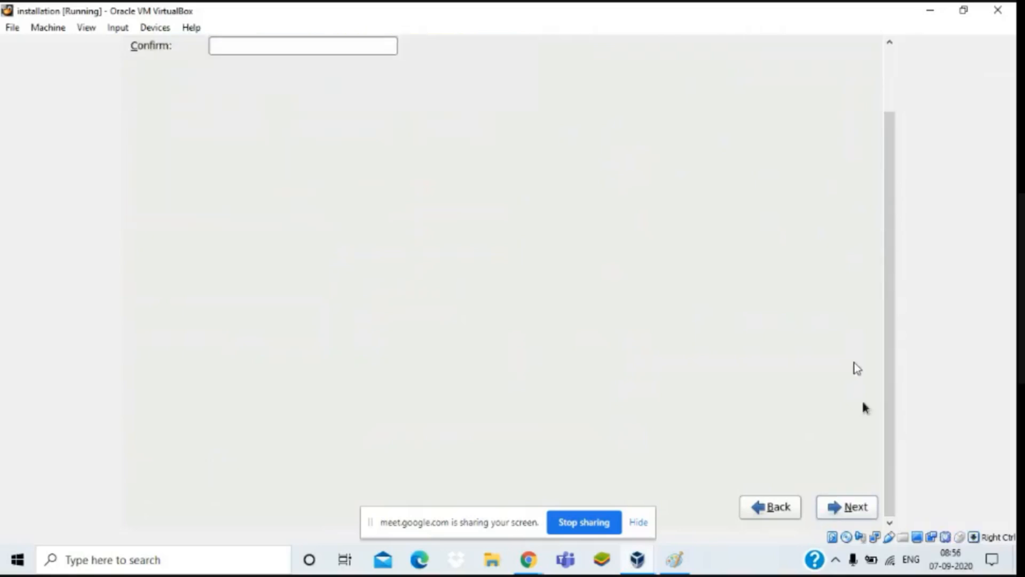
Enter and confirm the root password, and continue using it anyway despite its weakness.
left_click_drag(895, 360, 899, 238)
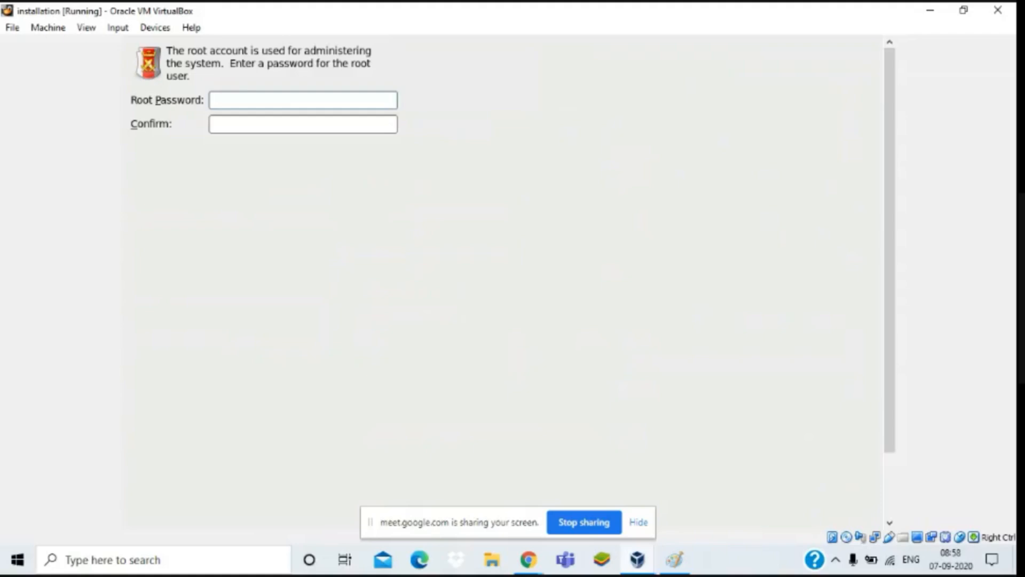
type("••••••")
left_click(234, 119)
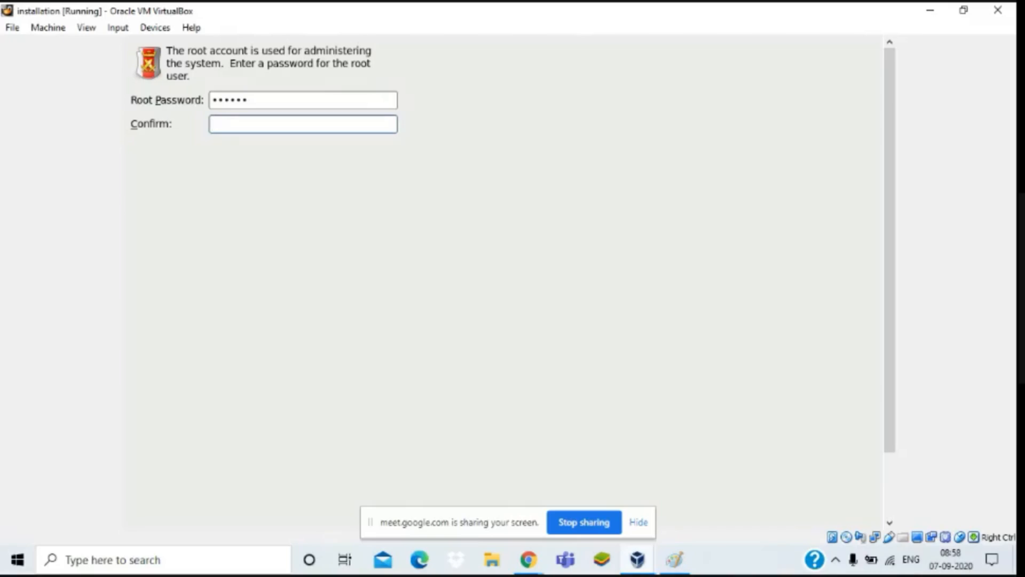
type("••••••")
left_click_drag(892, 292, 897, 378)
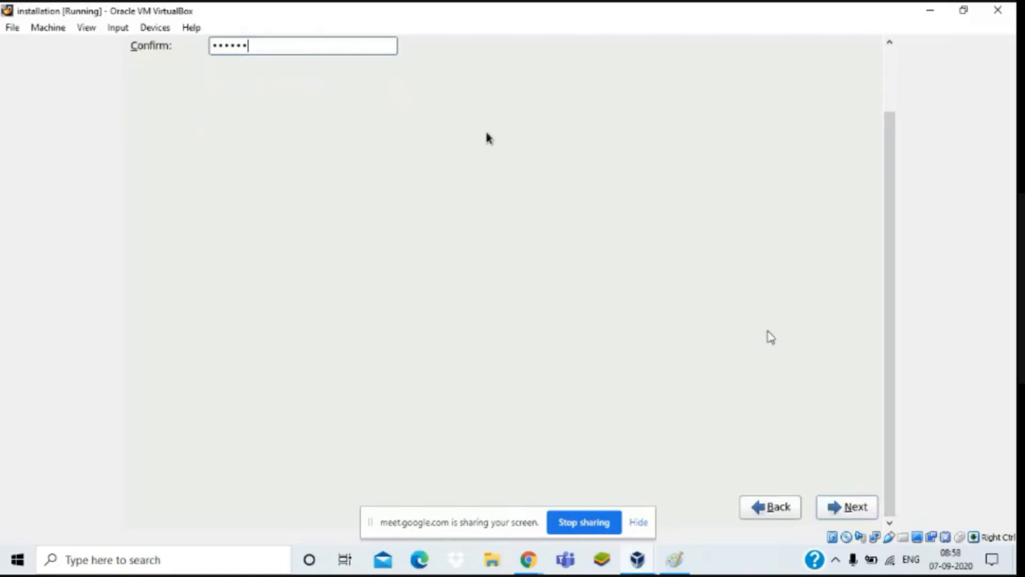
left_click(851, 506)
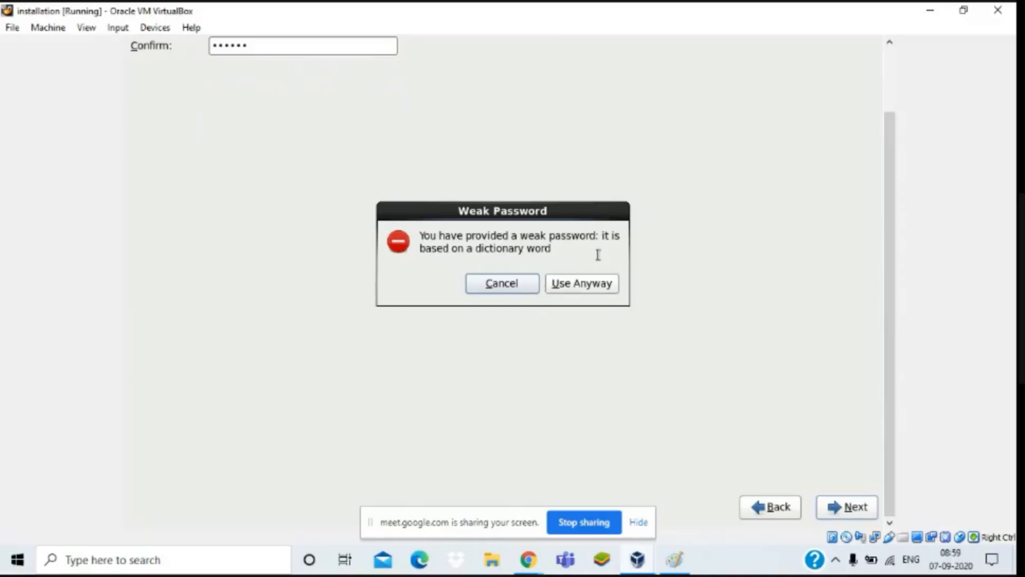
left_click(585, 284)
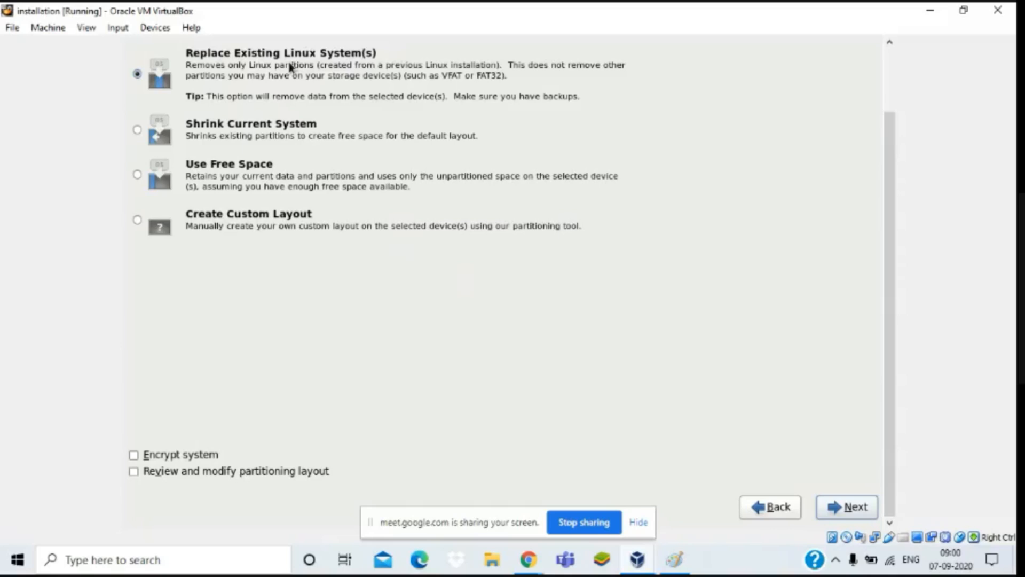
Keep Replace Existing Linux System(s) as the installation type and write the partitioning changes to disk.
left_click(861, 513)
left_click(591, 291)
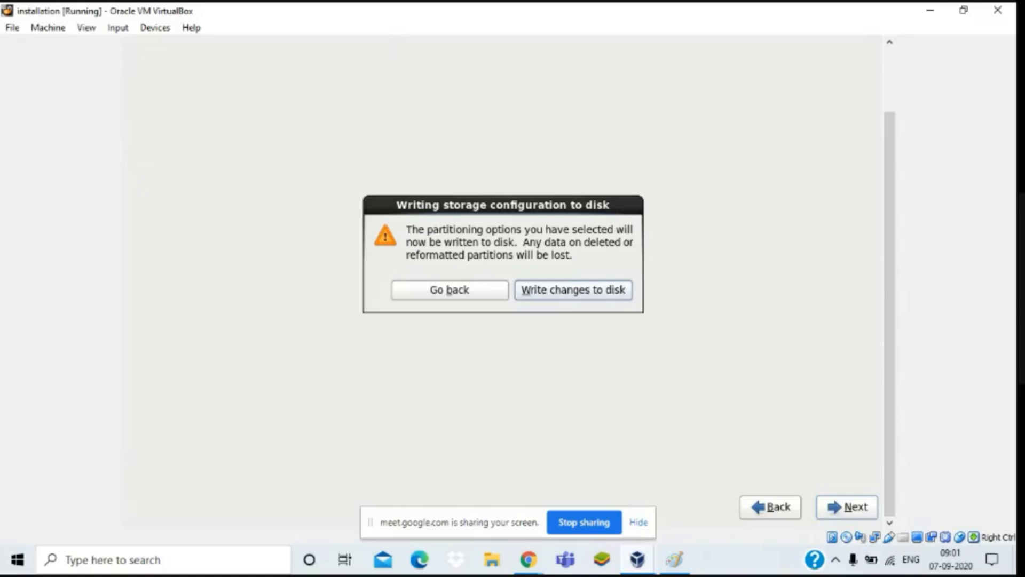
left_click(590, 288)
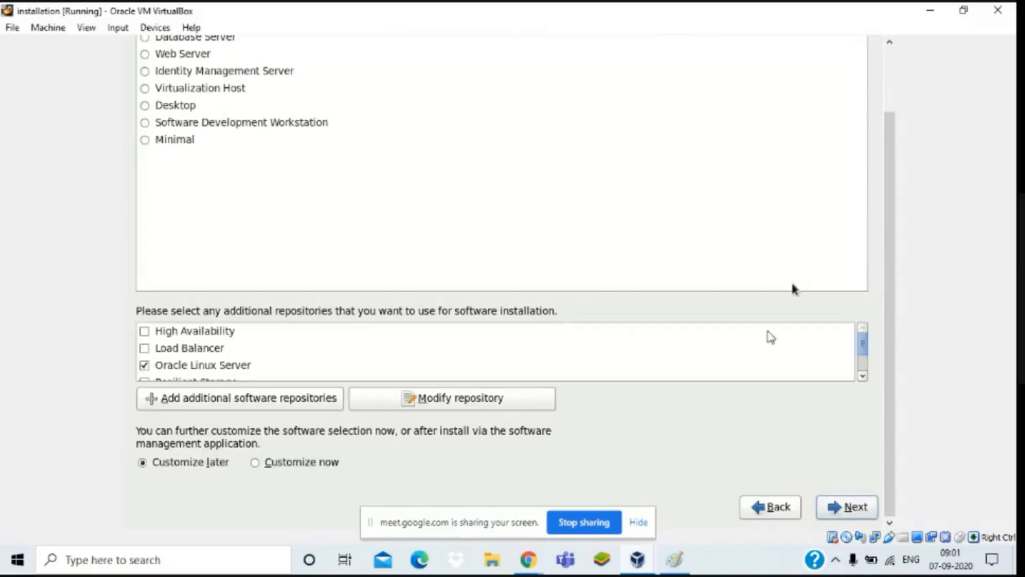
Choose the Database Server software set with Customize now and continue to the package selection.
left_click_drag(888, 275, 878, 207)
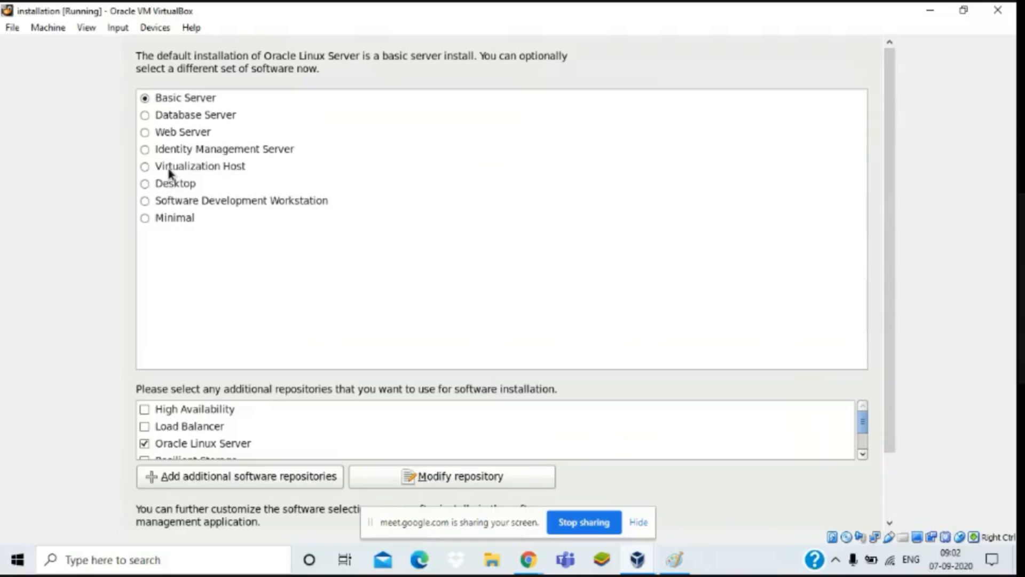
left_click(145, 116)
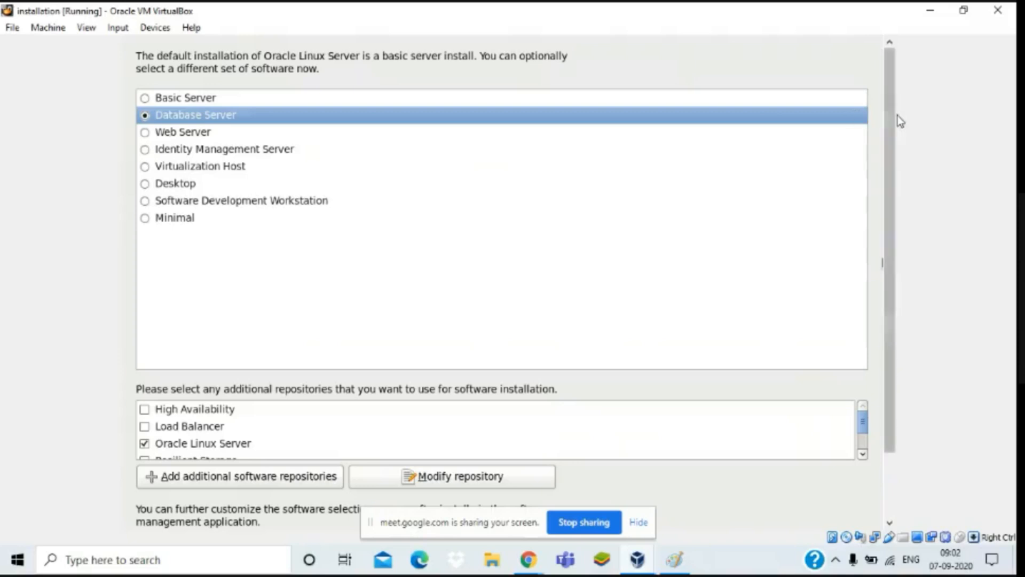
scroll(886, 116, "down", 3)
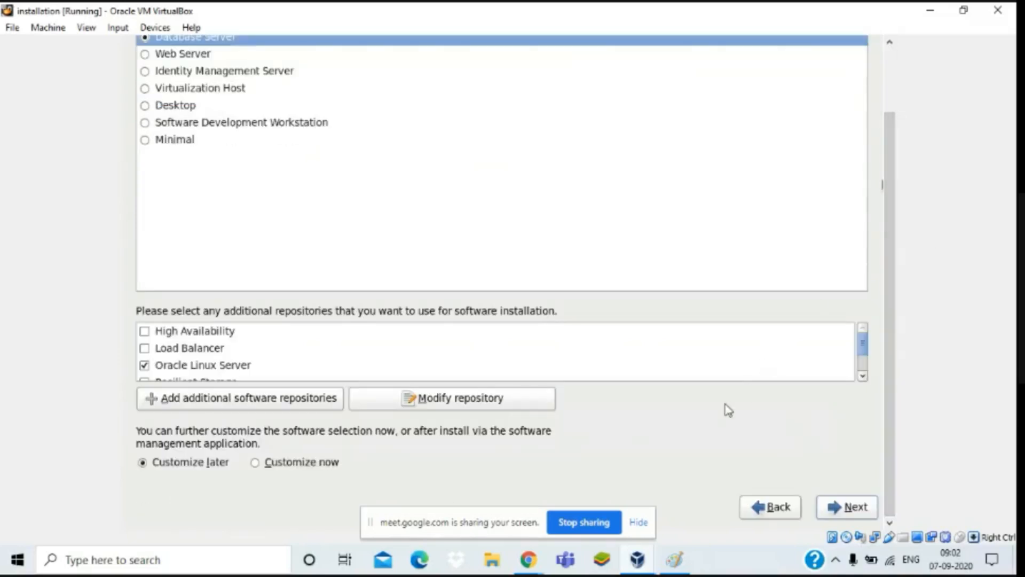
left_click(255, 462)
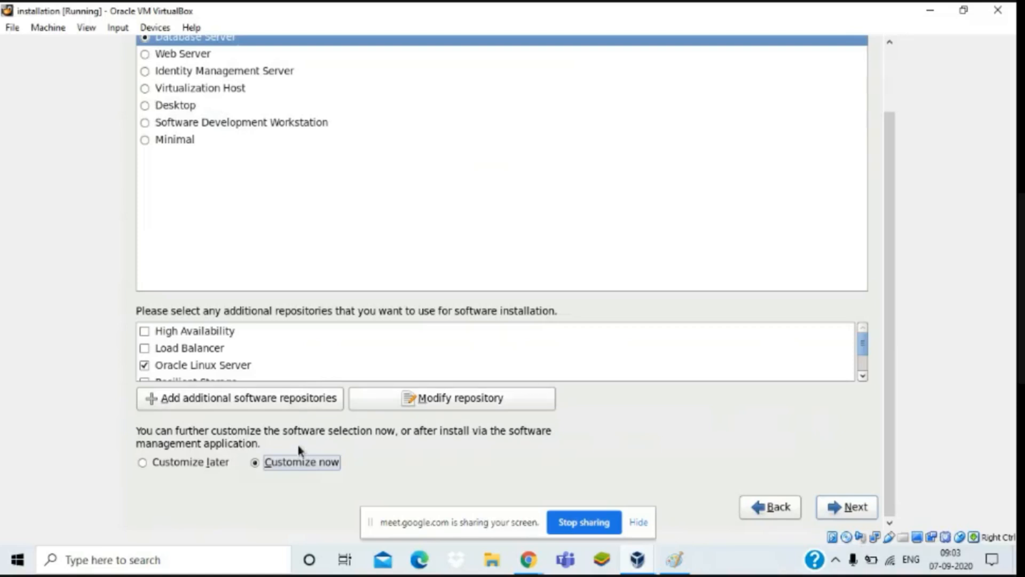
left_click(849, 507)
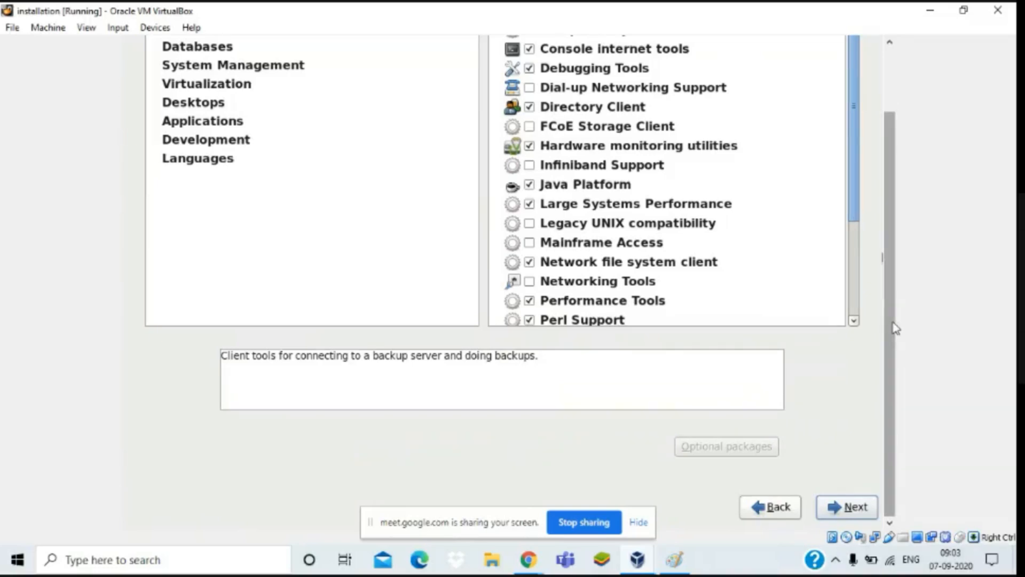
In the Base System category, include Backup Client, Compatibility libraries, Dial-up Networking Support and FCoE Storage Client.
left_click_drag(895, 323, 889, 260)
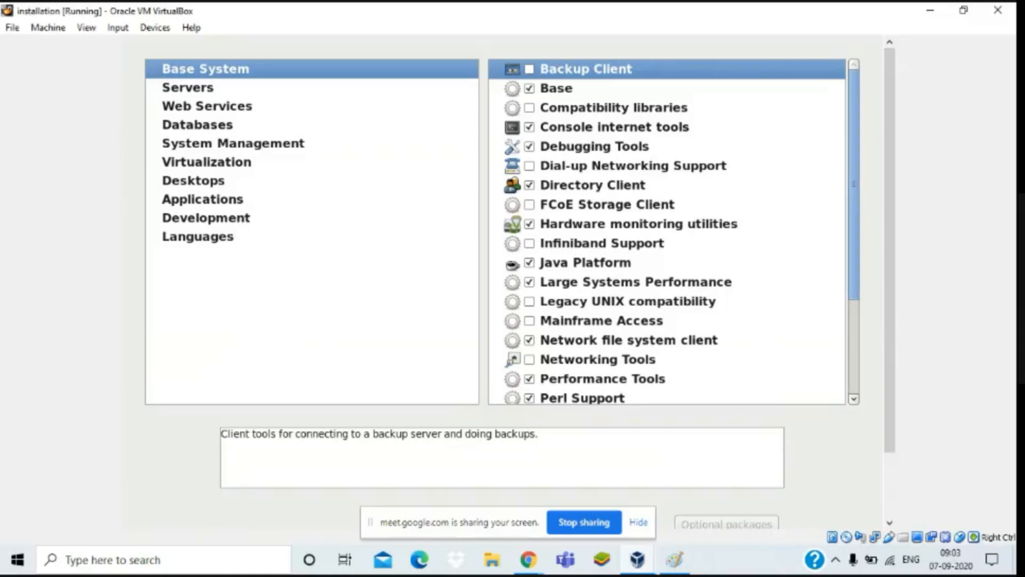
left_click(530, 69)
key("Down")
key("Down")
key("space")
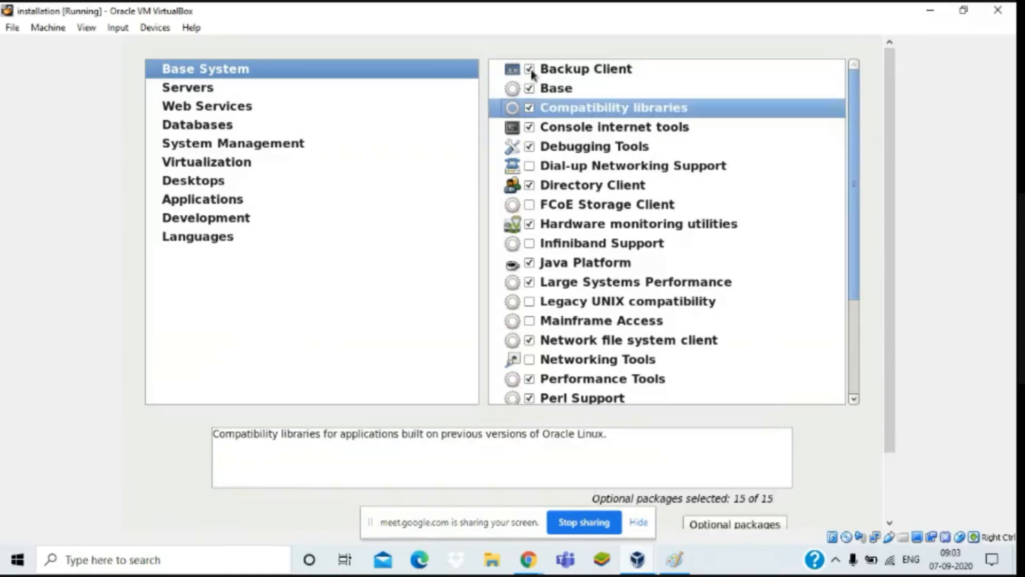
key("Down")
key("Down")
key("Down")
key("space")
key("Down")
key("Down")
key("space")
Add Infiniband Support, Legacy UNIX compatibility, Mainframe Access and Networking Tools from the Base System category.
key("Down")
key("Down")
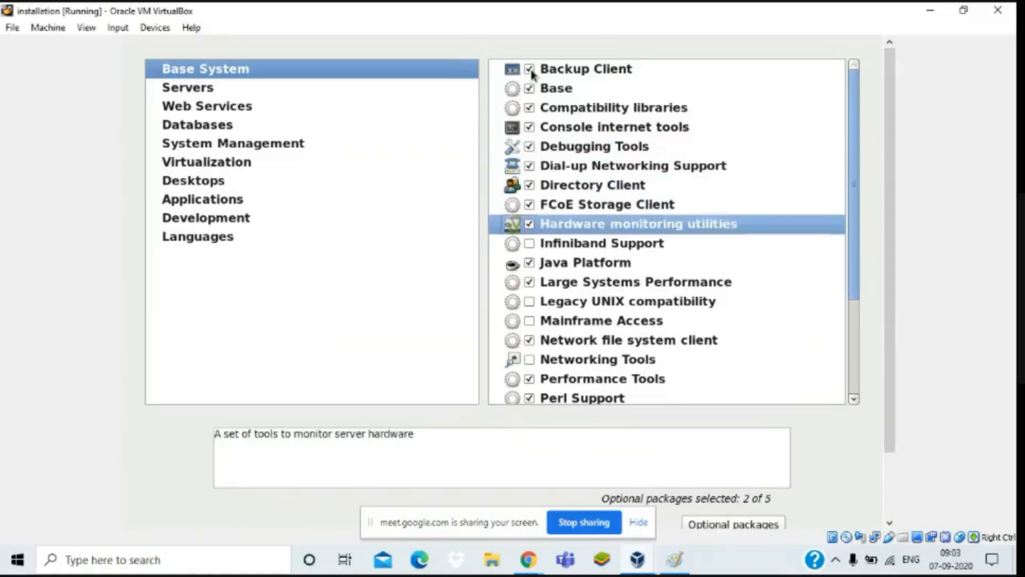
key("space")
key("Down")
key("Down")
key("Down")
key("space")
key("Down")
key("space")
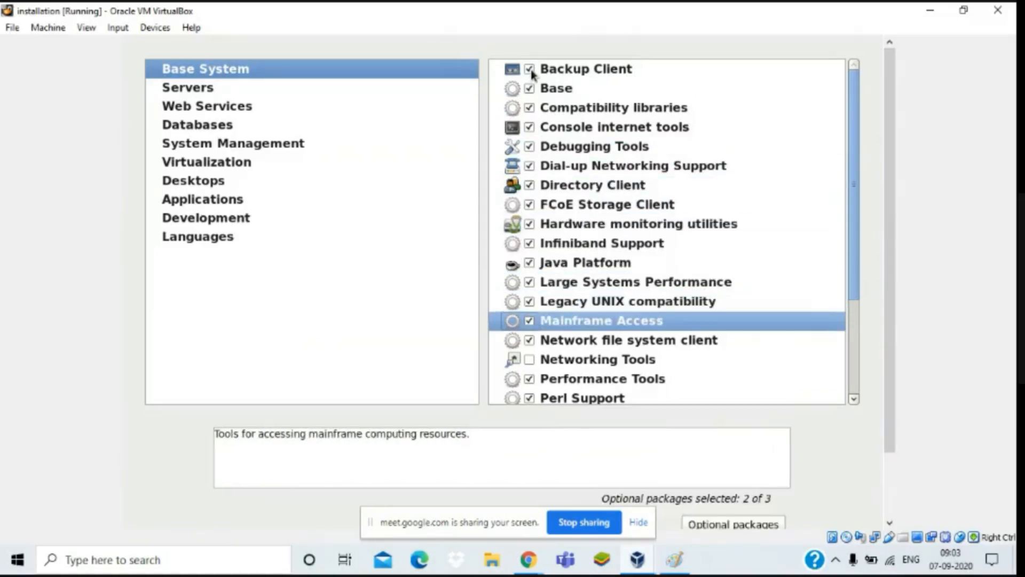
key("Down")
key("Down")
key("space")
In the Base System category, include Printing client, Ruby Support, Scientific support, Security Tools, Smart card support, Storage Availability Tools and iSCSI Storage Client.
key("Down")
key("Down")
key("Down")
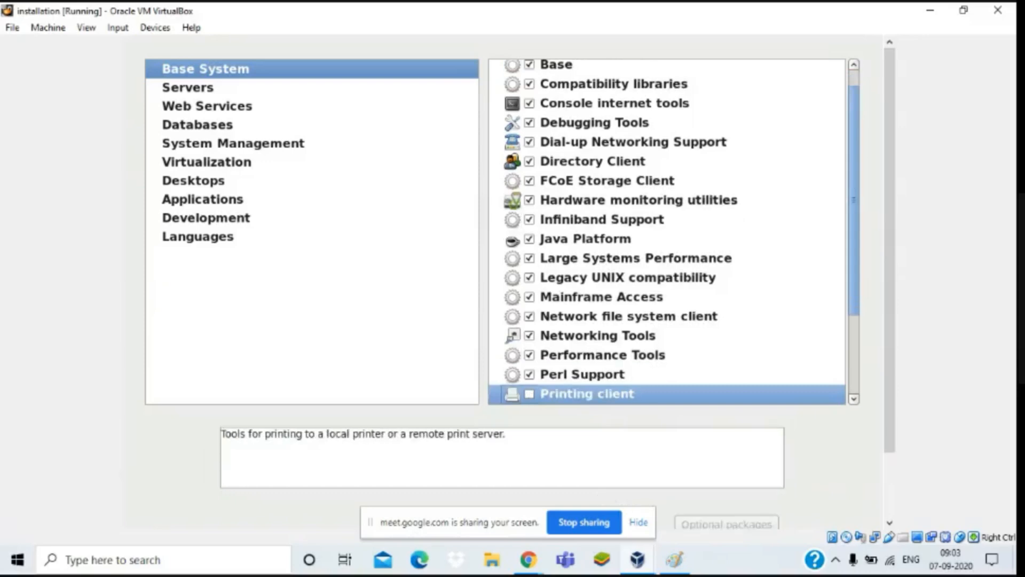
key("space")
key("Down")
key("space")
key("Down")
key("space")
key("Down")
key("space")
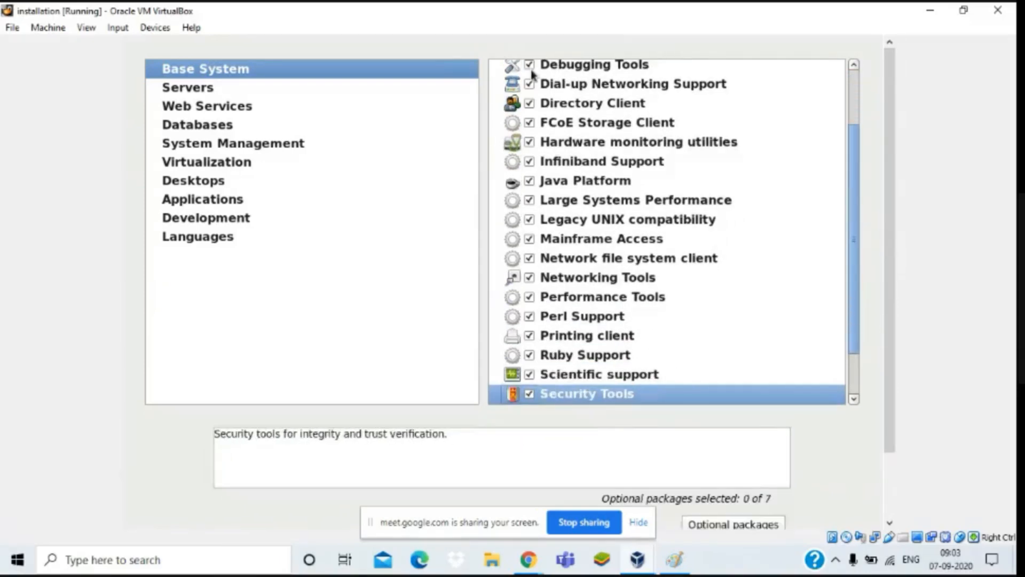
key("Down")
key("space")
key("Down")
key("space")
key("Down")
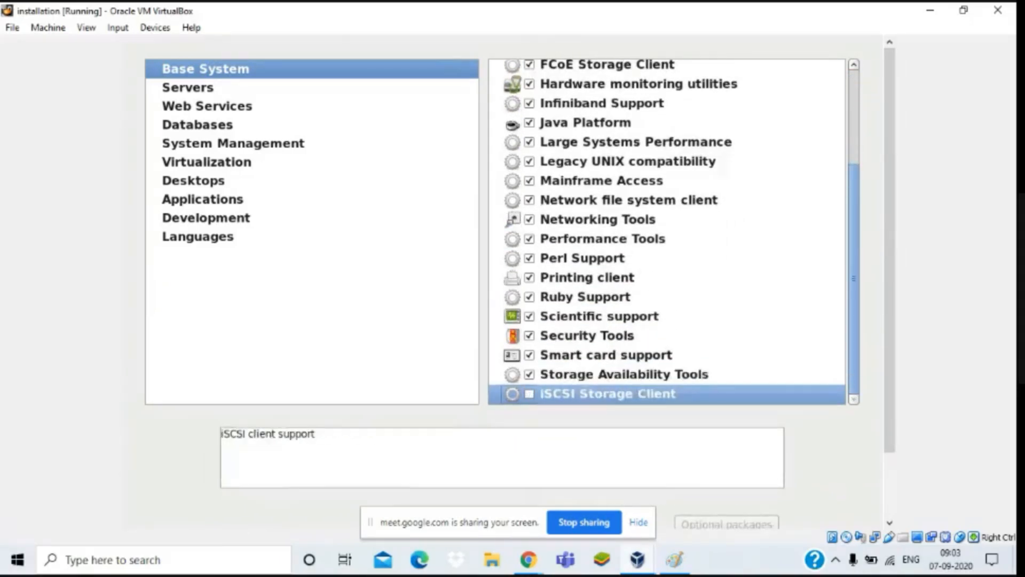
key("space")
In the Servers category, include Backup Server, CIFS file server, Directory Server and E-mail server.
left_click(214, 91)
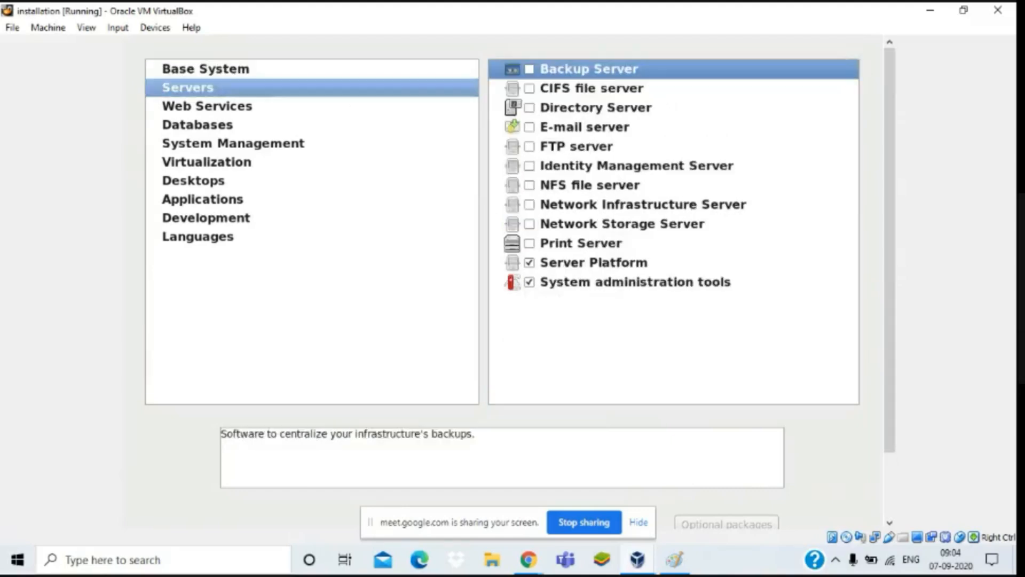
left_click(530, 68)
key("Down")
key("space")
key("Down")
key("space")
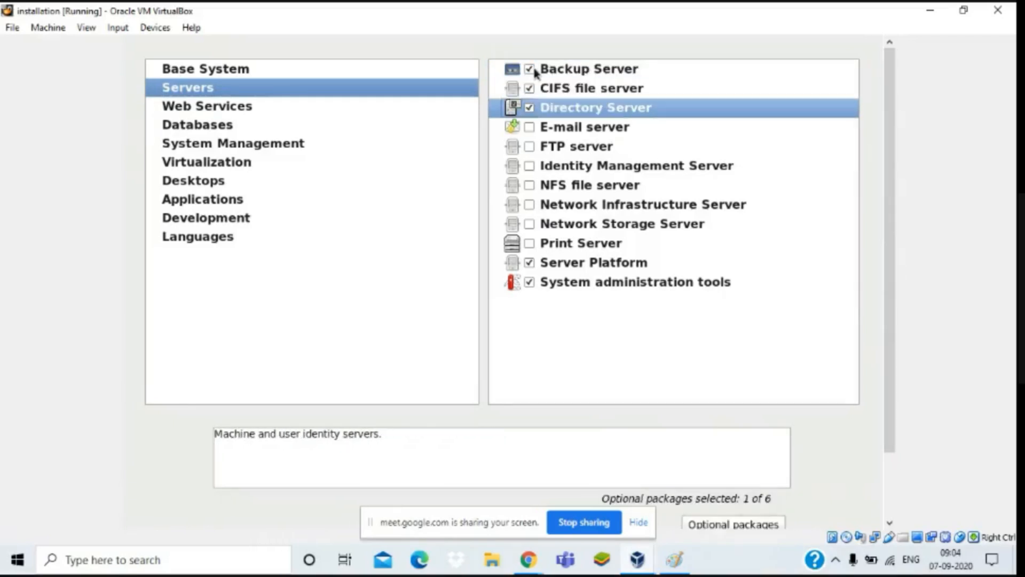
key("space")
key("Down")
key("Up")
key("space")
key("Down")
key("space")
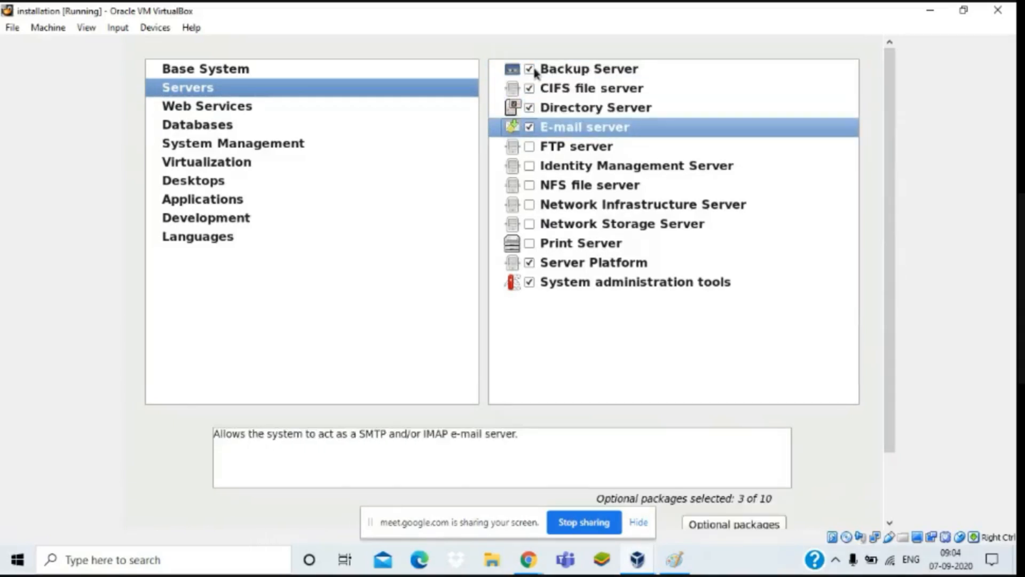
Add FTP server, Identity Management Server, NFS file server, Network Infrastructure Server, Network Storage Server and Print Server from the Servers category.
key("Down")
key("space")
key("Down")
key("space")
key("Down")
key("space")
key("Down")
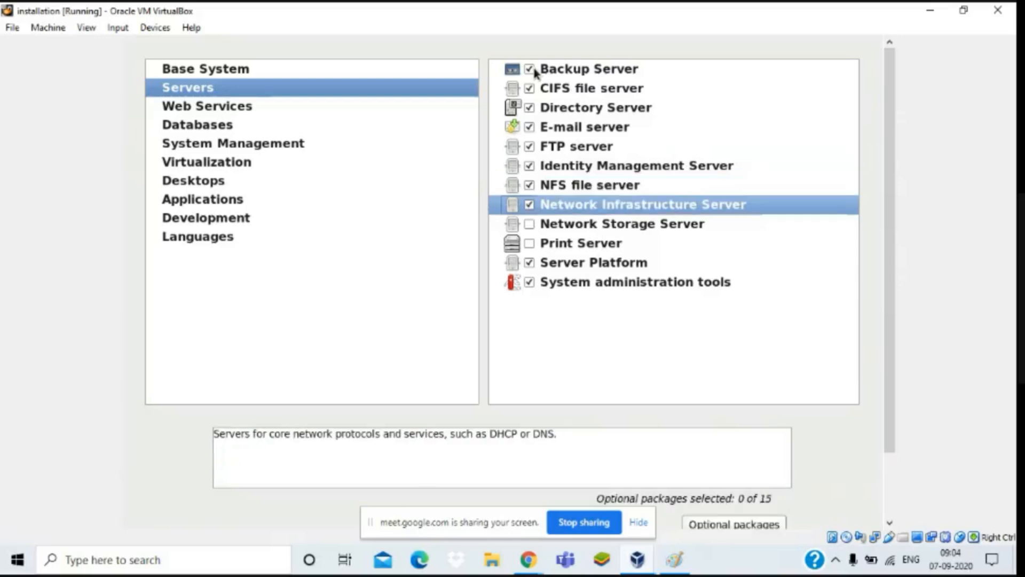
key("Down")
key("space")
key("Up")
key("space")
key("Down")
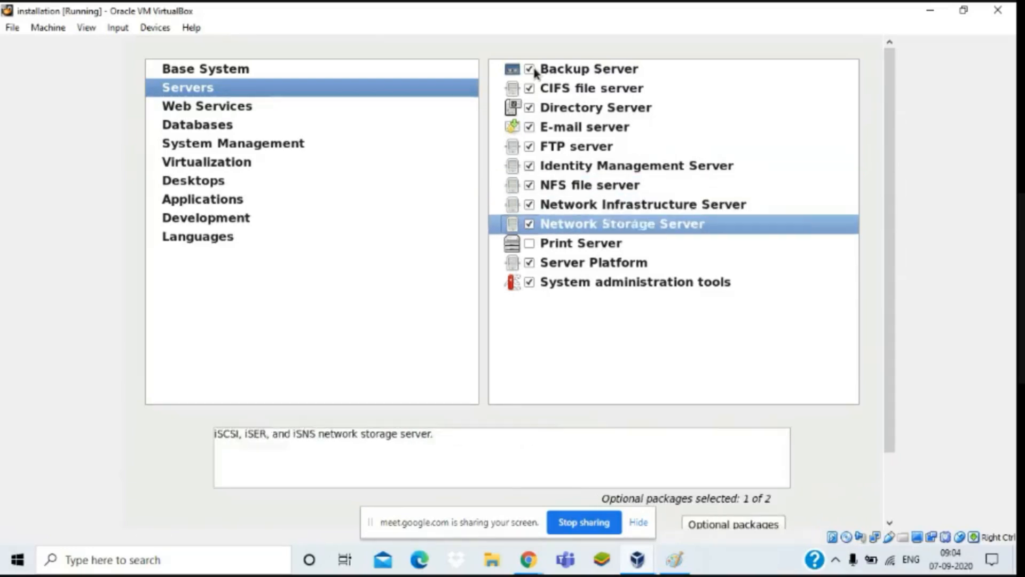
key("Down")
key("space")
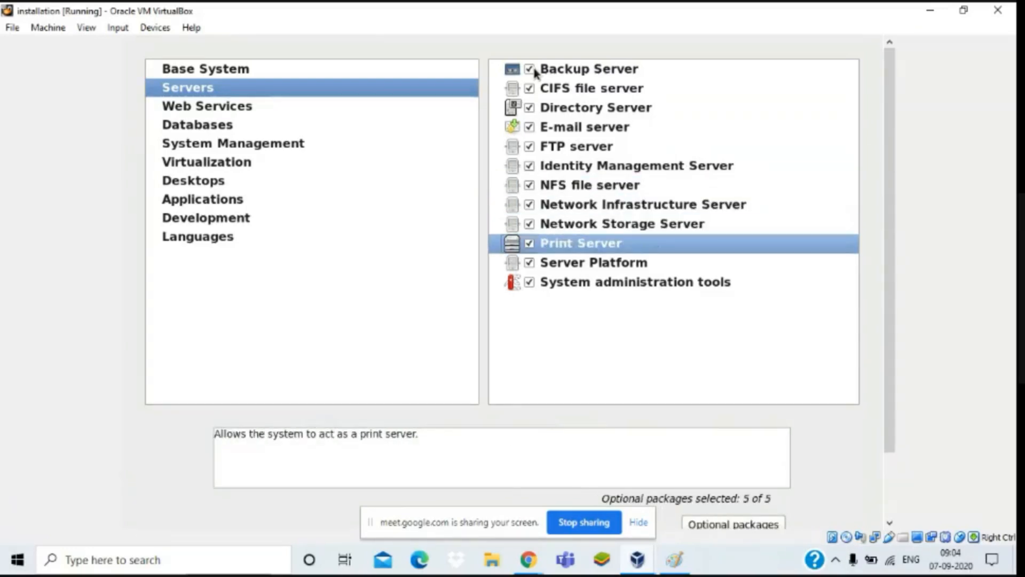
In the Web Services category, include PHP Support, TurboGears application framework, Web Server and Web Servlet Engine.
left_click(387, 109)
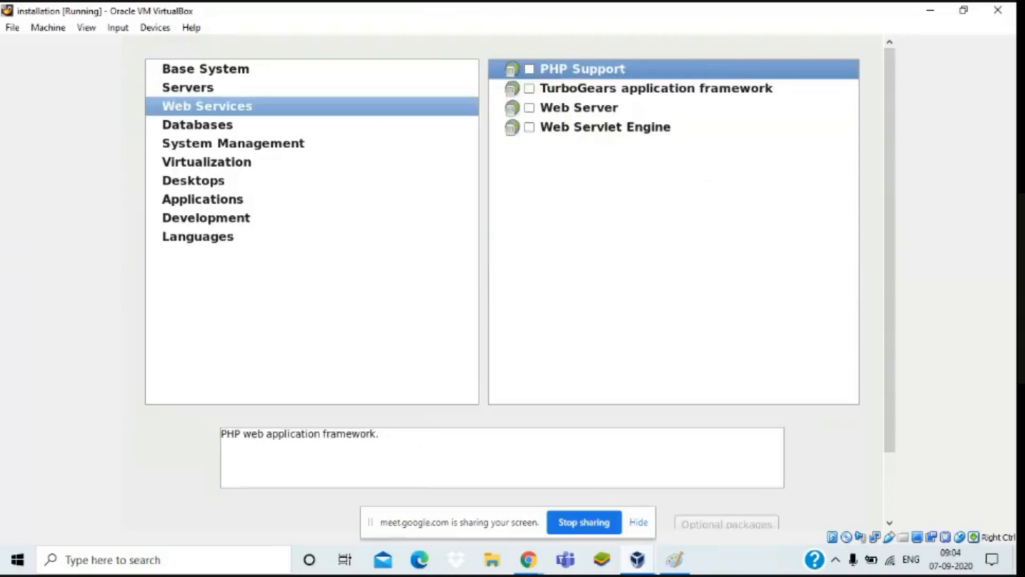
left_click(530, 70)
key("Down")
key("space")
key("Down")
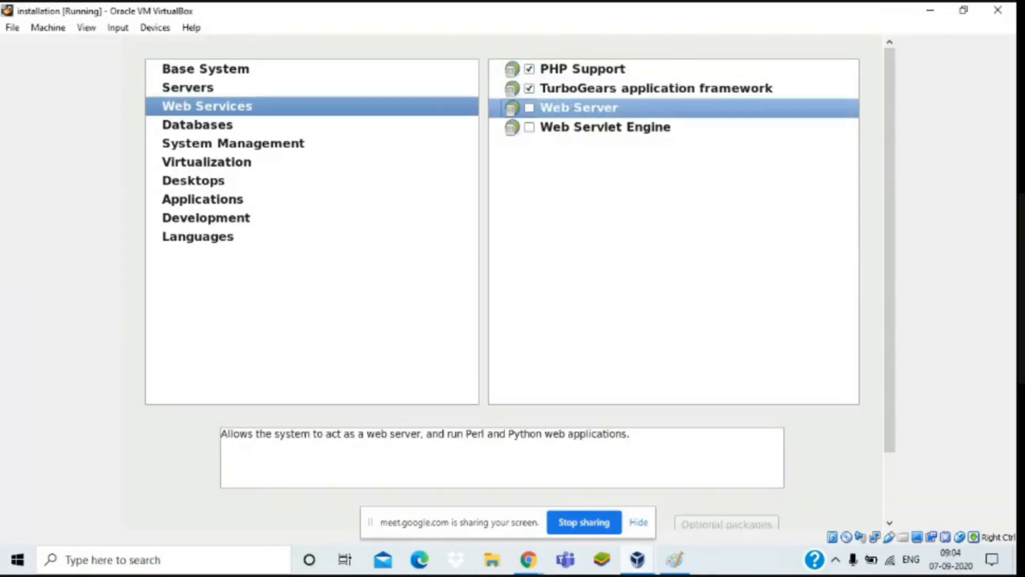
key("space")
key("Down")
key("space")
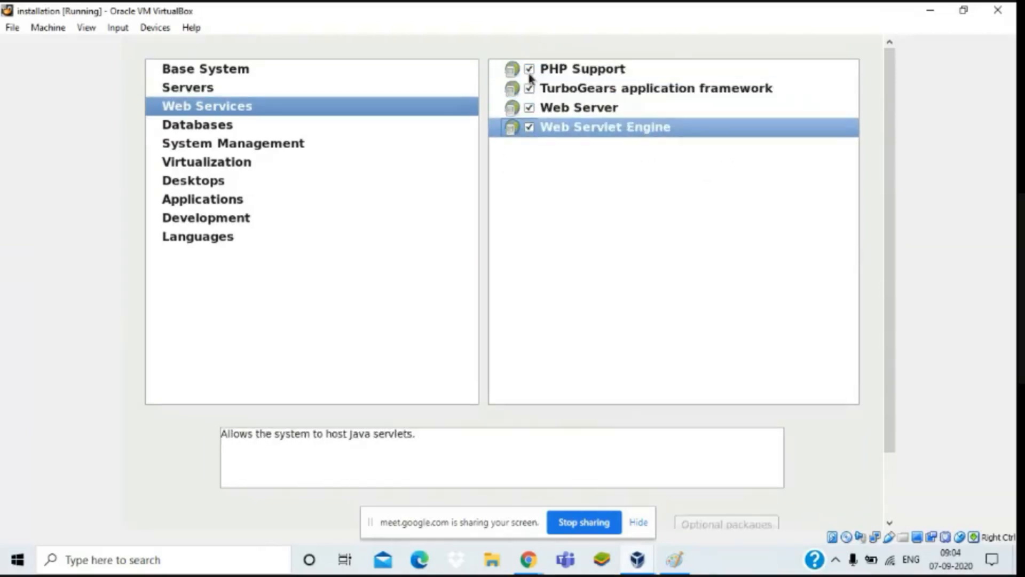
Review the Databases category, and include Messaging Client Support, SNMP Support, System Management and Web-Based Enterprise Management in the System Management category.
left_click(436, 130)
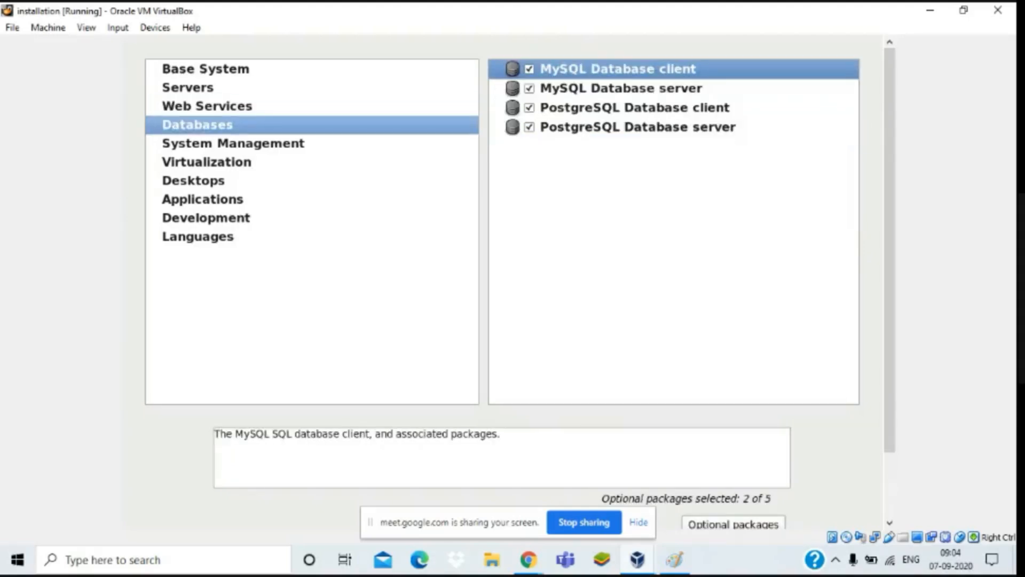
left_click(419, 143)
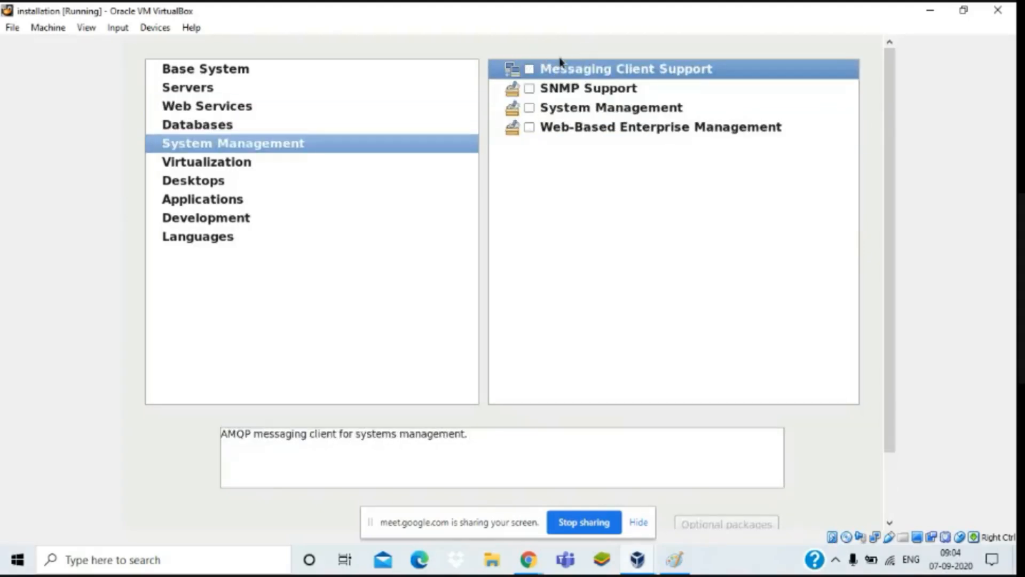
left_click(528, 68)
key("Down")
key("space")
key("Down")
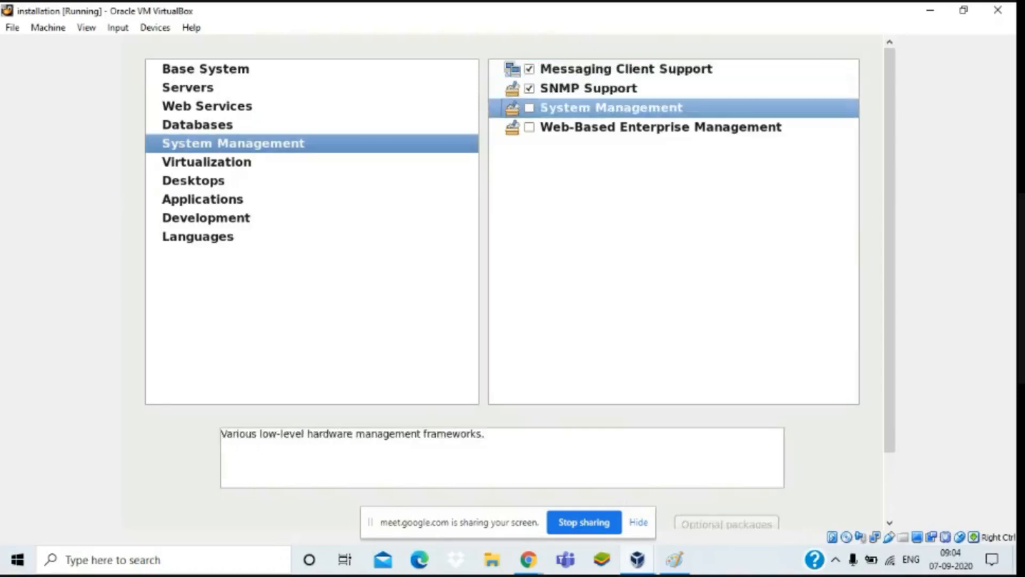
key("space")
key("Down")
key("space")
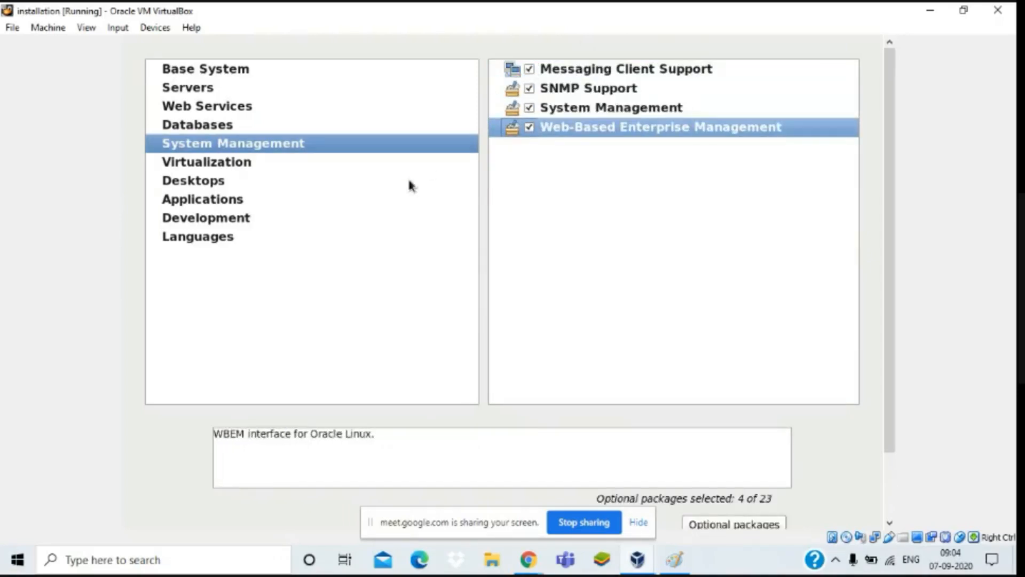
In the Virtualization category, include Virtualization, Virtualization Client, Virtualization Platform and Virtualization Tools.
left_click(419, 161)
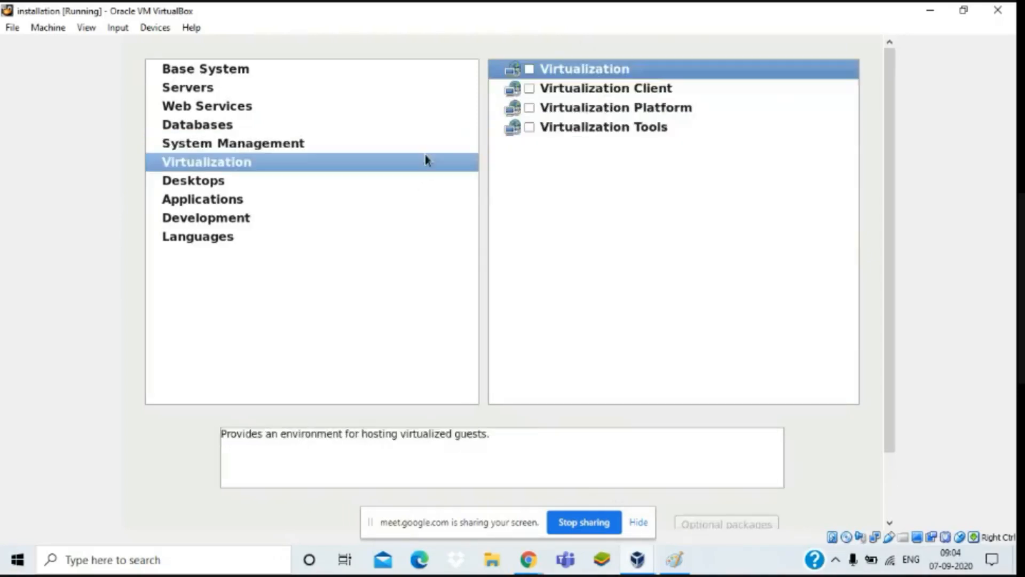
left_click(529, 68)
key("Down")
key("space")
key("Down")
key("space")
key("Down")
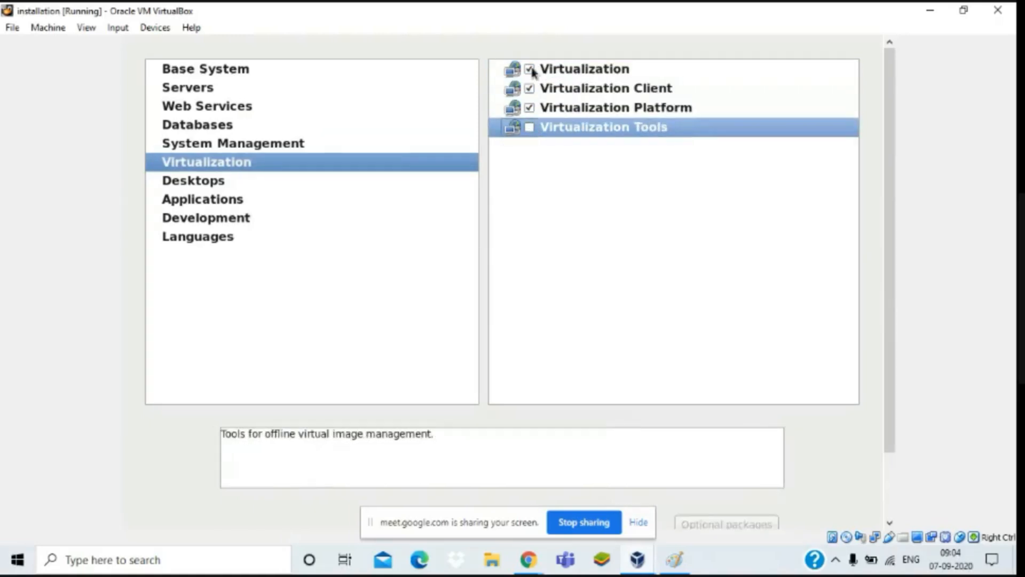
key("space")
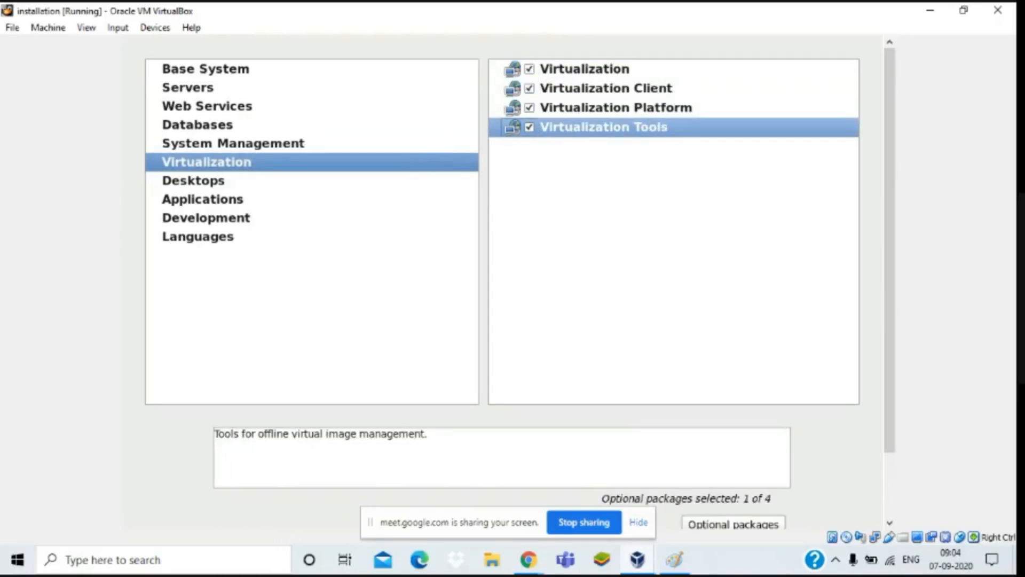
In the Desktops category, include Desktop, Desktop Debugging and Performance Tools, Desktop Platform, Fonts, General Purpose Desktop and Graphical Administration Tools.
left_click(387, 184)
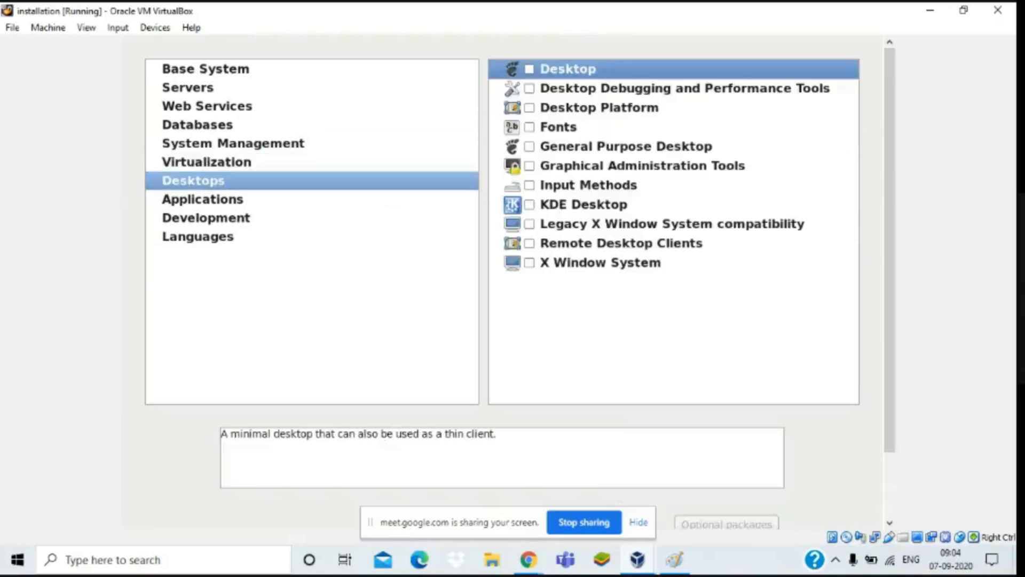
left_click(529, 69)
key("Down")
key("space")
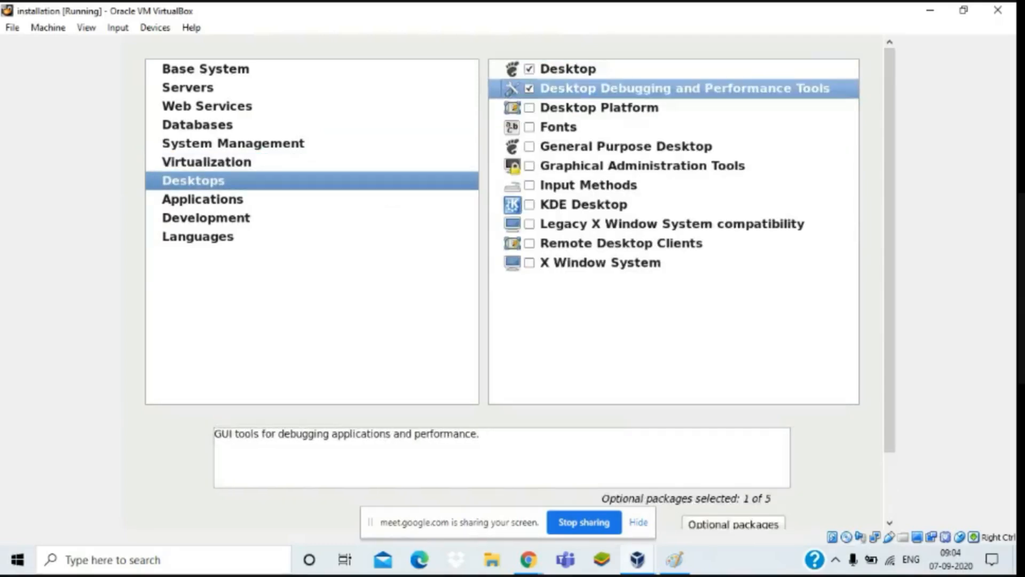
key("Down")
key("space")
key("Down")
key("space")
key("Down")
key("space")
key("Down")
key("space")
Add Input Methods, KDE Desktop, Legacy X Window System compatibility, Remote Desktop Clients and X Window System from the Desktops category.
key("Down")
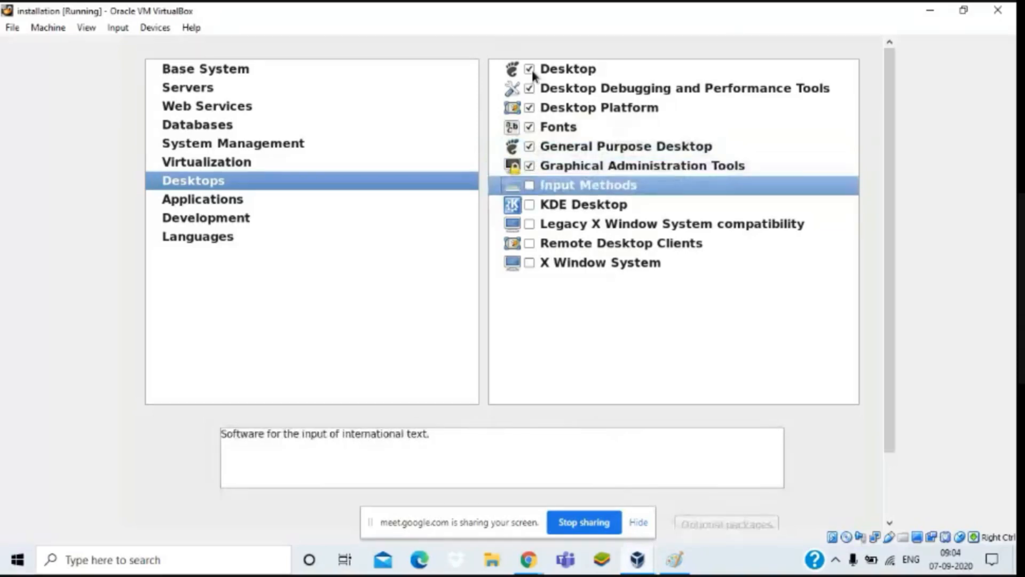
key("space")
key("Down")
key("space")
key("Down")
key("space")
key("Down")
key("space")
key("Down")
key("space")
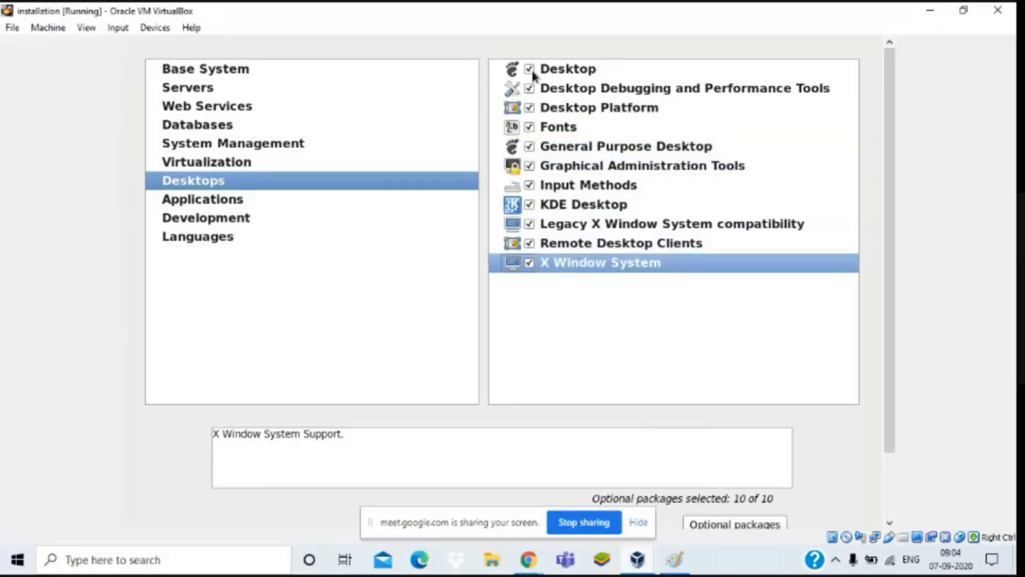
In the Applications category, include Emacs, Graphics Creation Tools, Internet Browser, TeX support and Technical Writing.
left_click(312, 196)
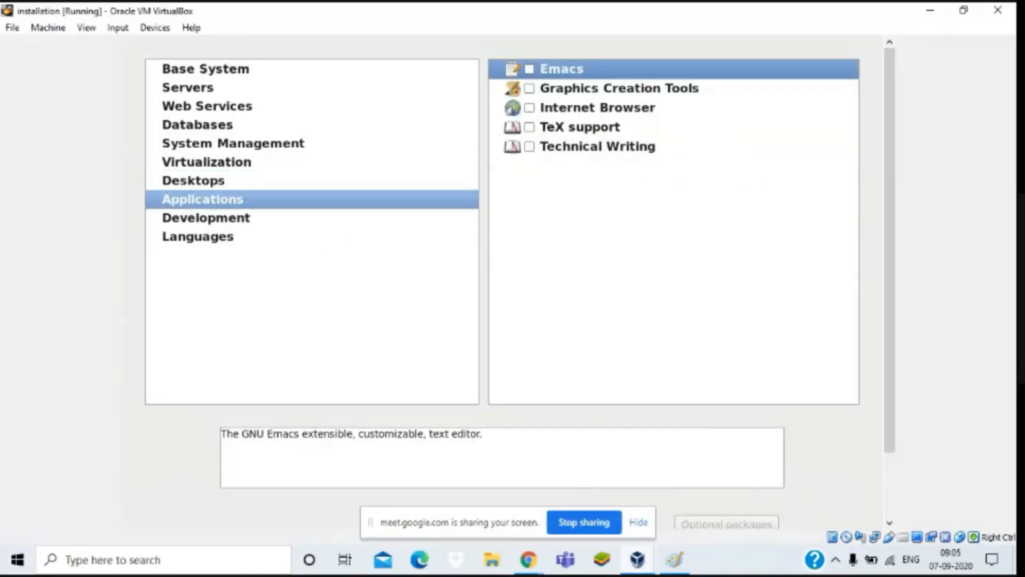
left_click(528, 71)
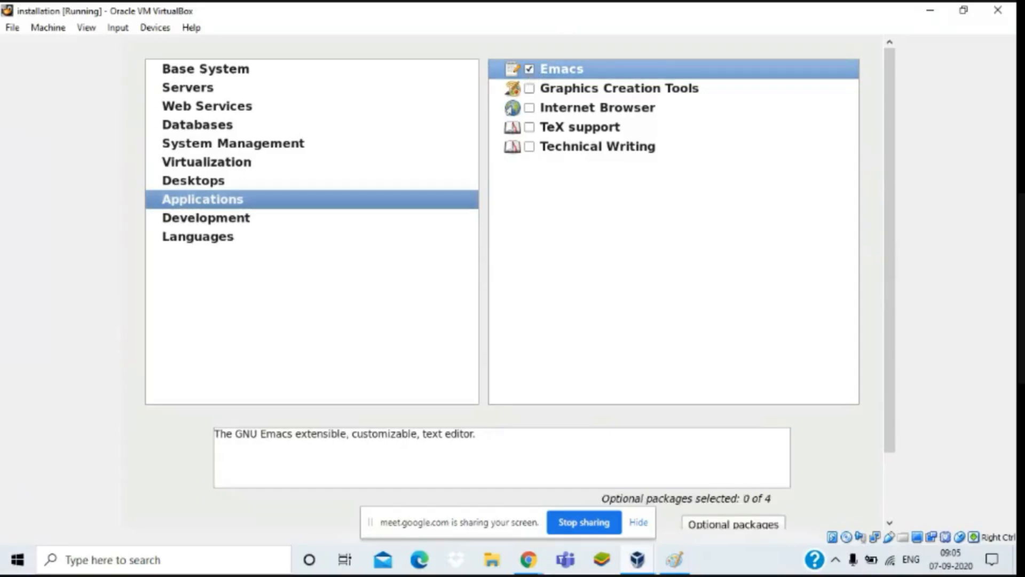
key("Down")
key("space")
key("Down")
key("space")
key("Down")
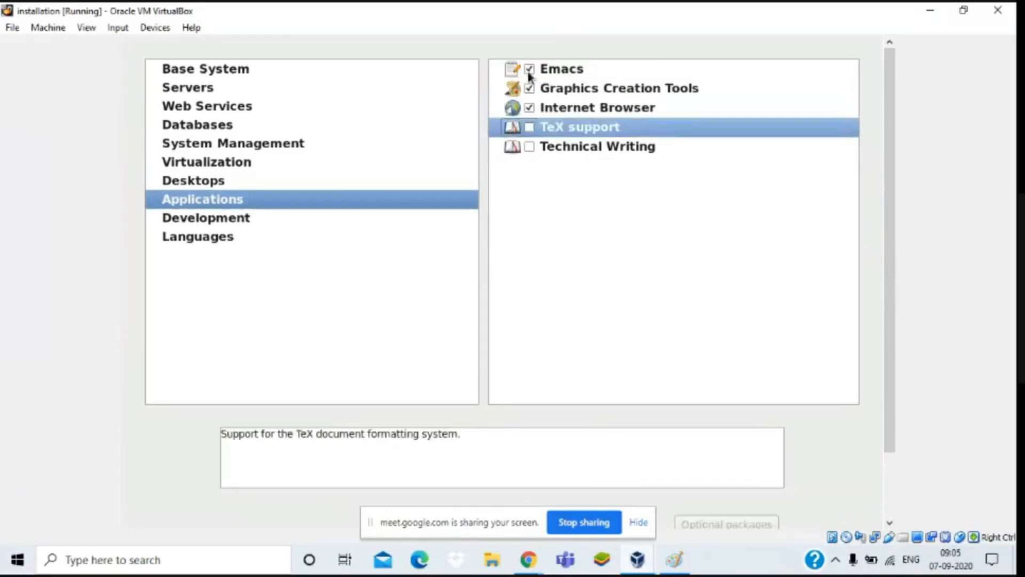
key("space")
key("Down")
key("space")
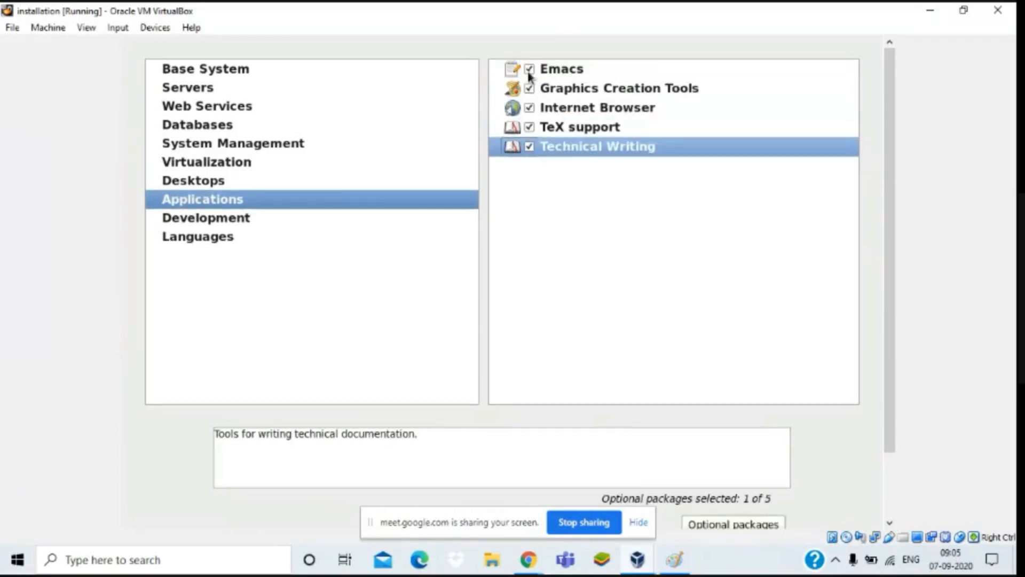
In the Development category, include Additional Development, Desktop Platform Development, Development tools, Eclipse and Server Platform Development.
left_click(354, 223)
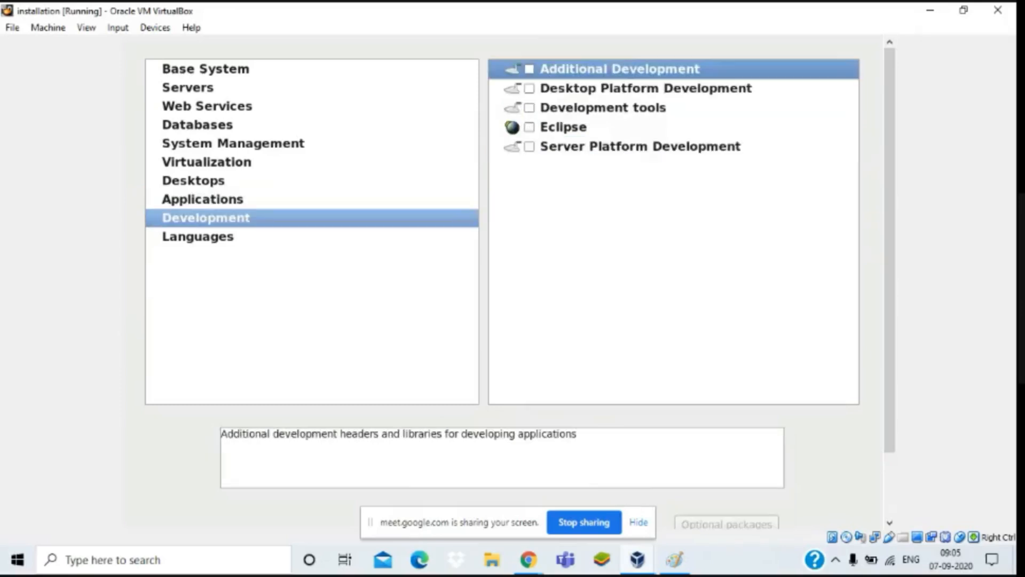
left_click(529, 69)
key("Down")
key("space")
key("Down")
key("space")
key("Down")
key("space")
key("Down")
key("space")
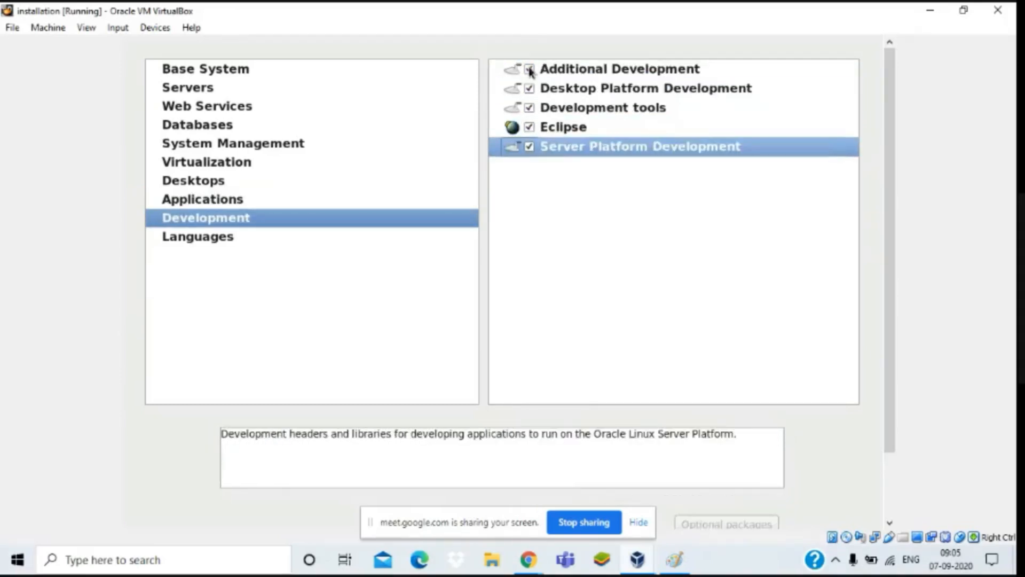
Include English (UK) Support from the Languages category and start installing the selected packages.
left_click(255, 236)
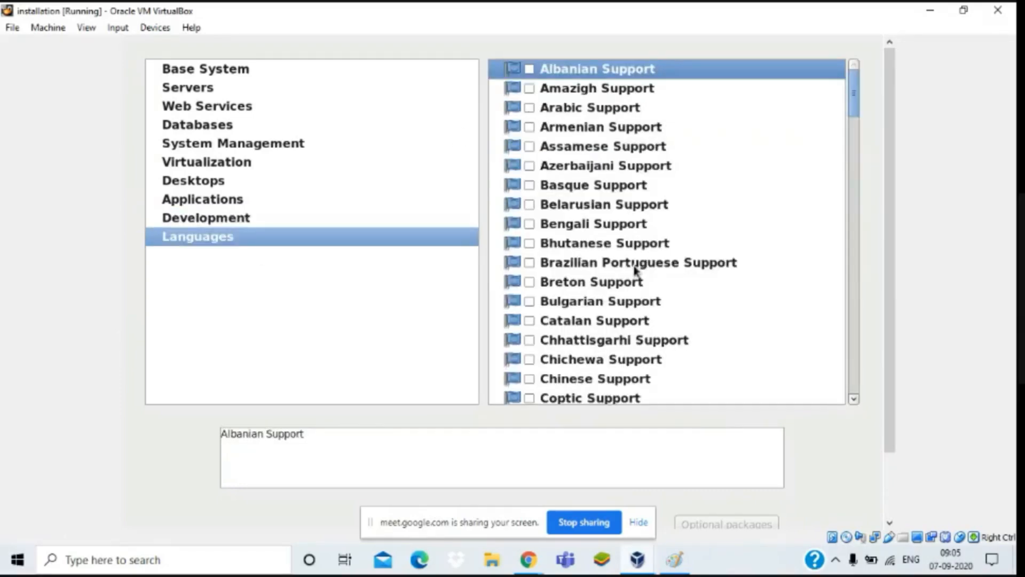
scroll(635, 270, "down", 5)
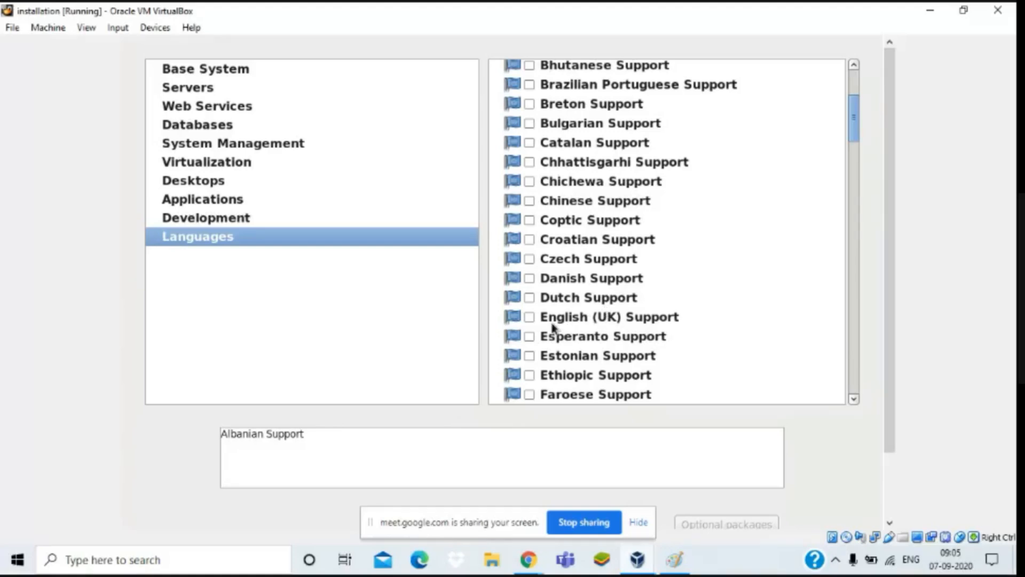
left_click(529, 316)
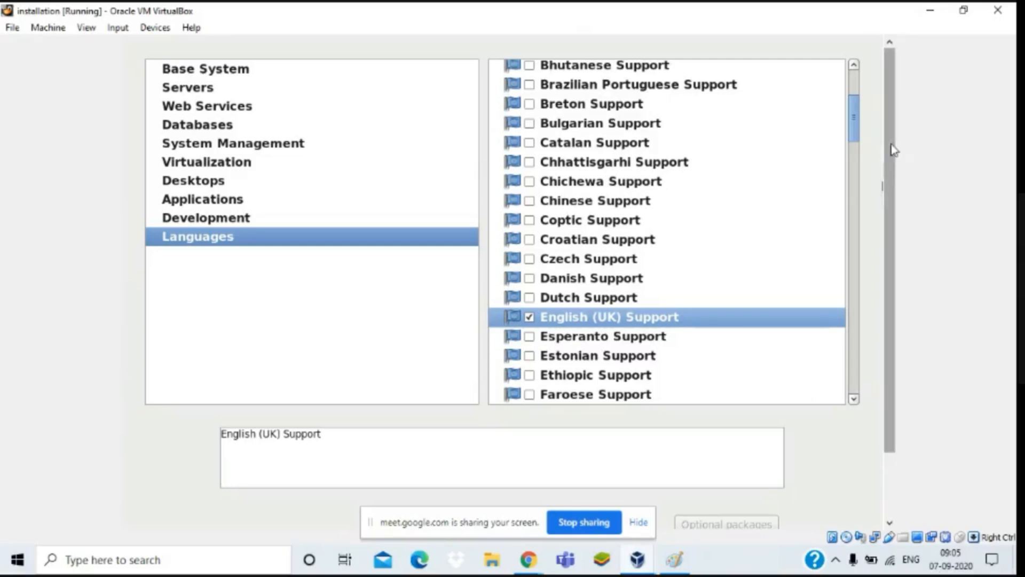
left_click_drag(895, 151, 895, 258)
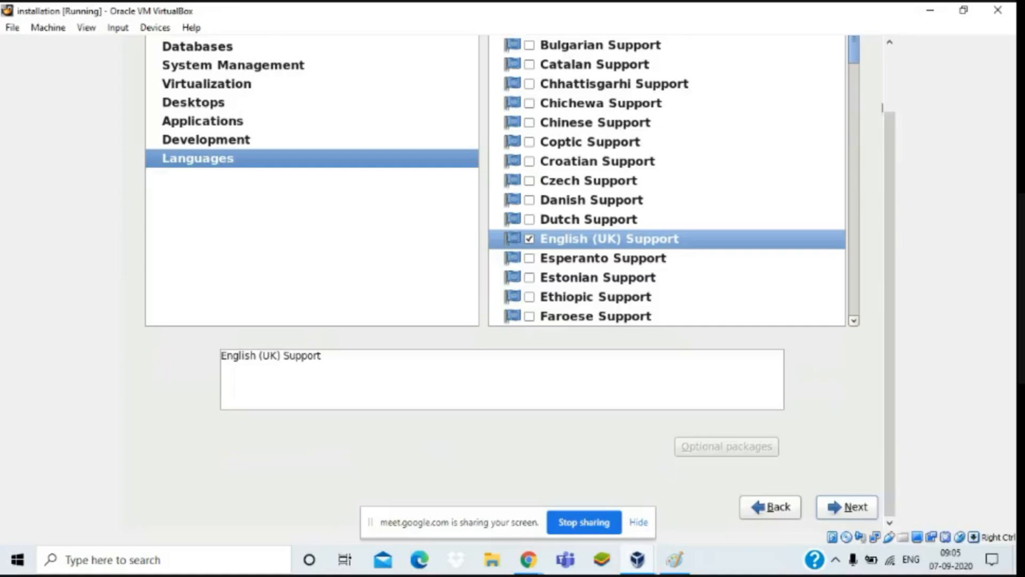
left_click(857, 505)
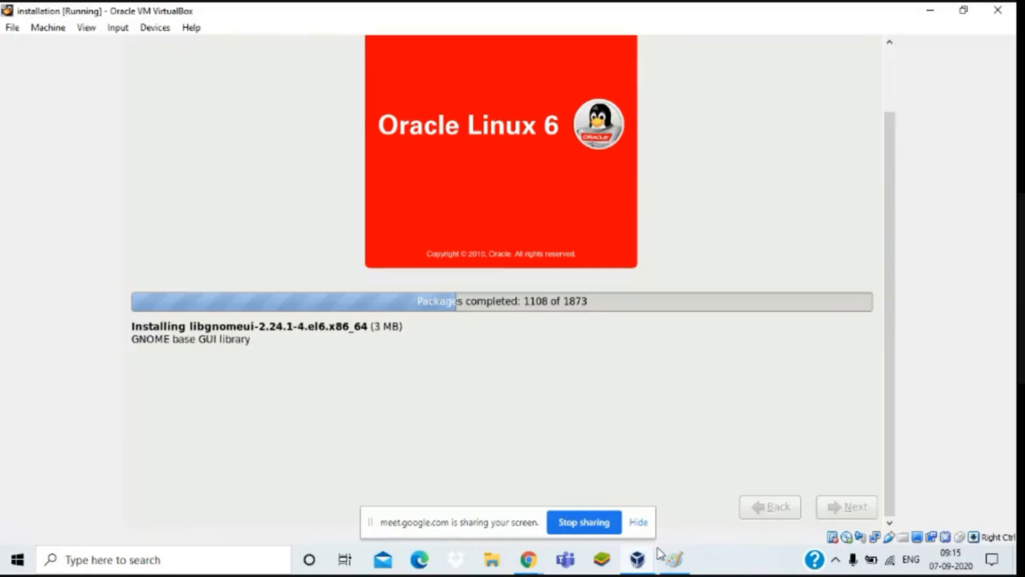
Start the sequel1 virtual machine from VirtualBox Manager, dismiss its keyboard and mouse notices, and minimize its window.
mouse_move(654, 553)
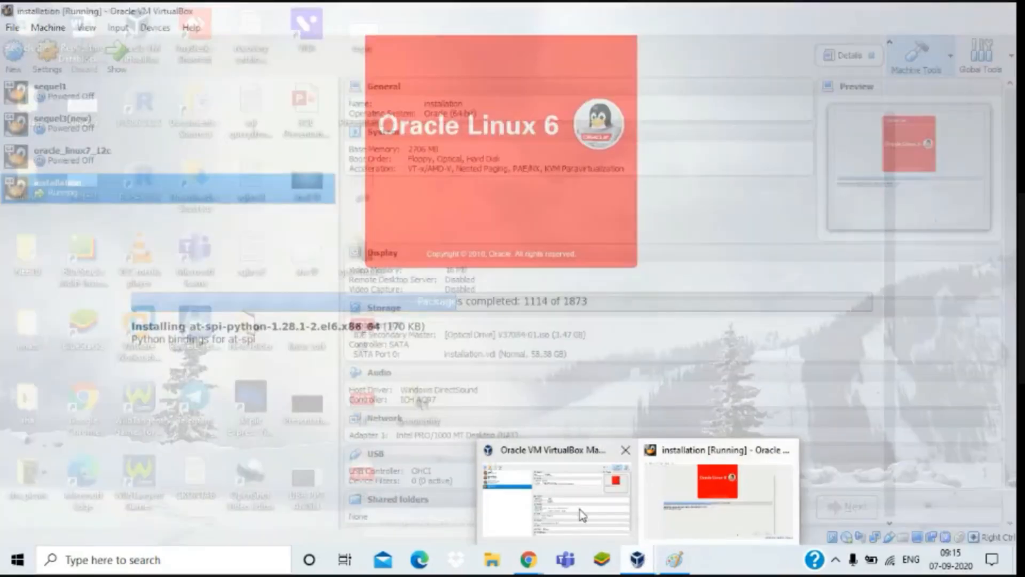
left_click(582, 515)
left_click(142, 100)
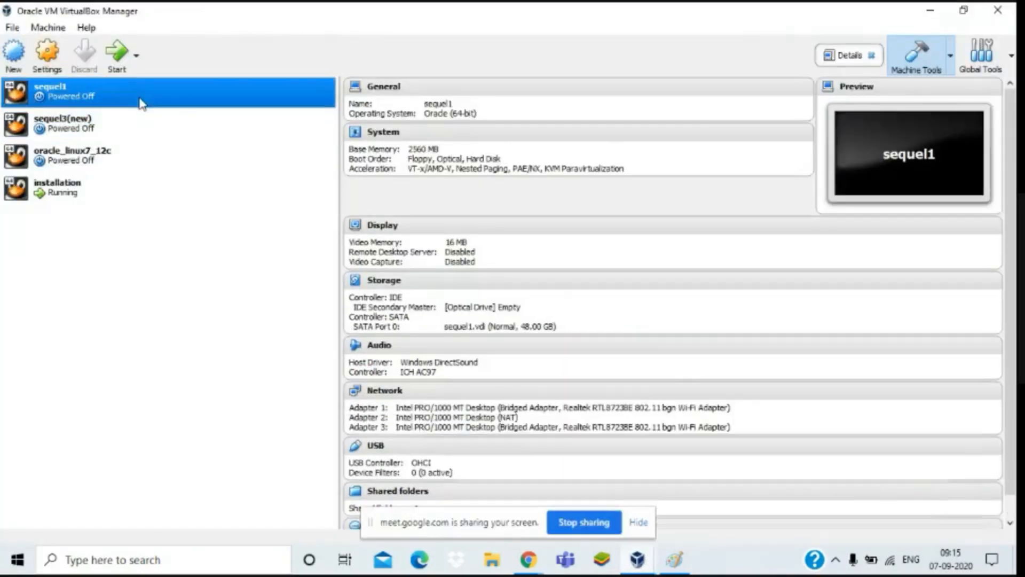
left_click(117, 57)
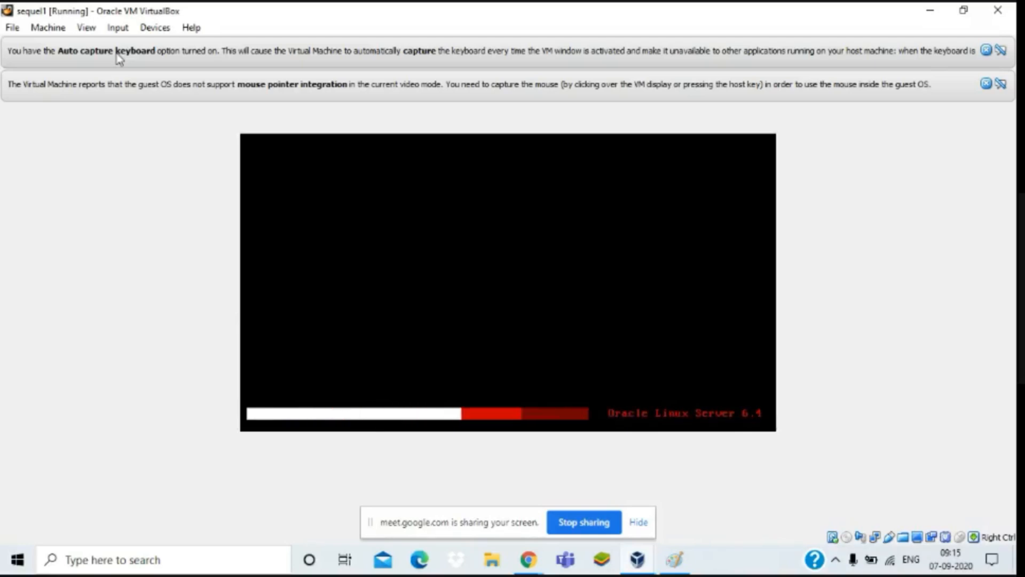
left_click(986, 84)
left_click(986, 50)
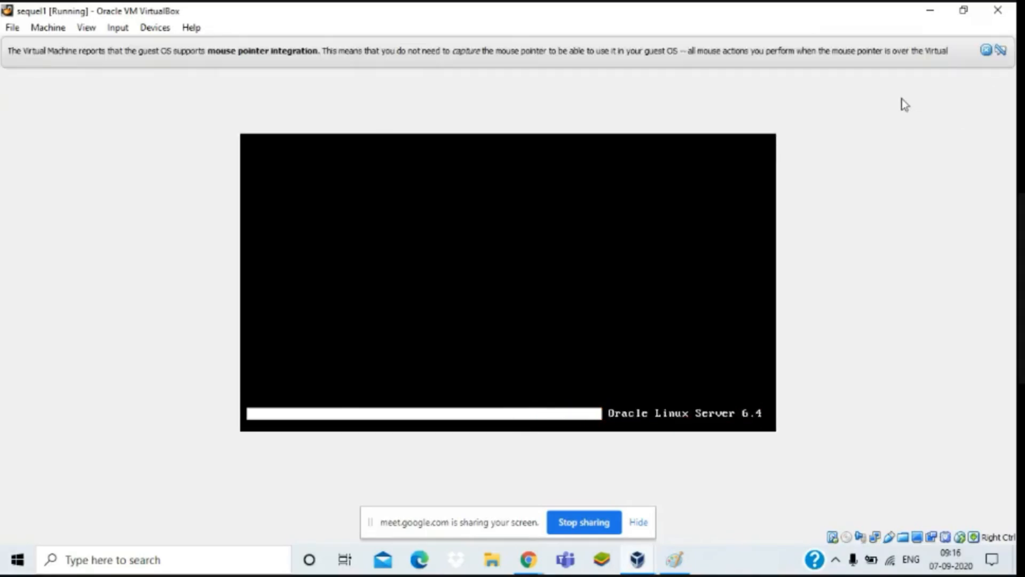
left_click(940, 8)
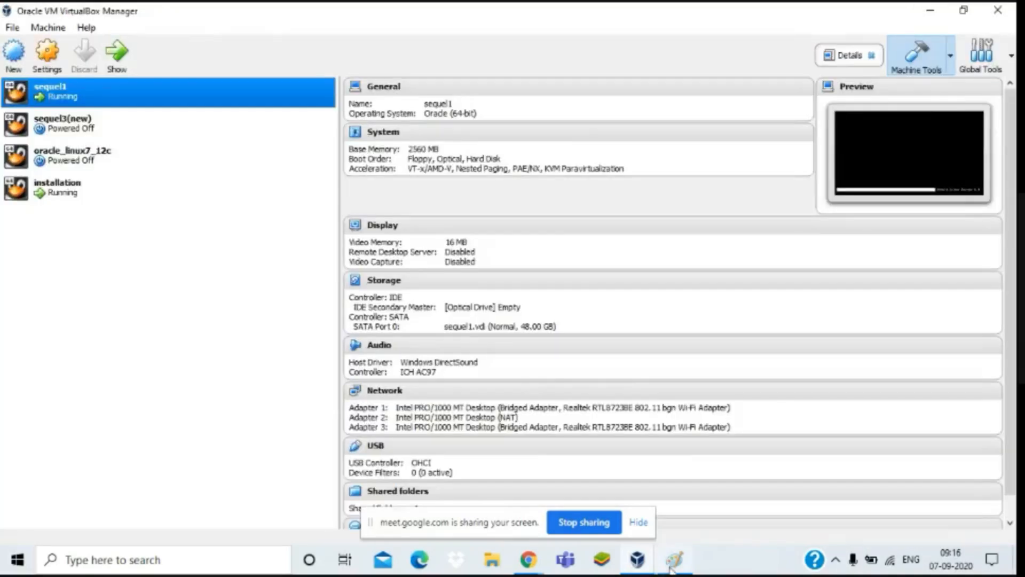
Switch to the Paint drawing and handwrite item 1, "Welcome → Next/Forward", below the disk allocation sketches, with its number circled.
left_click(942, 10)
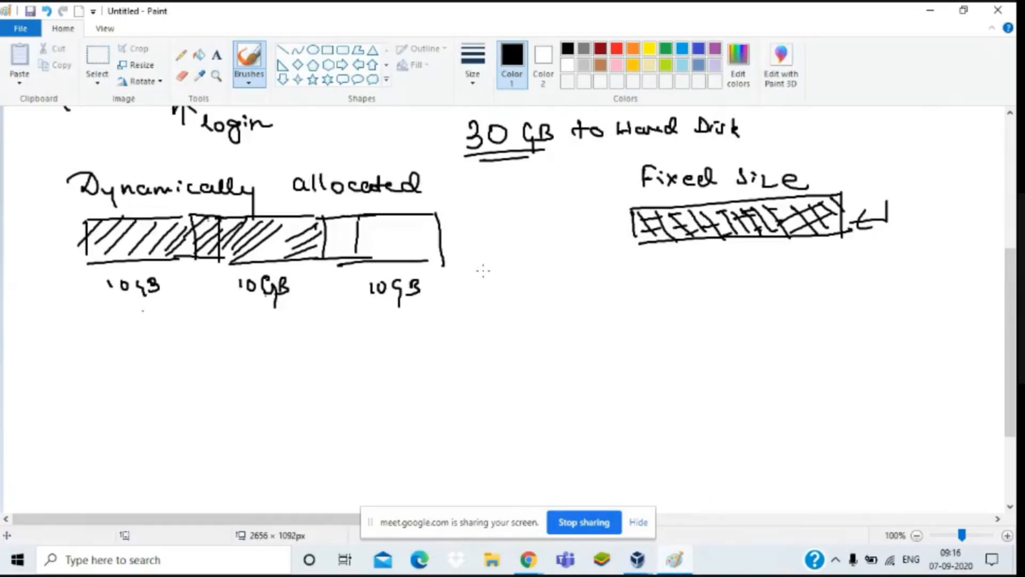
left_click_drag(523, 281, 530, 281)
scroll(1015, 299, "down", 3)
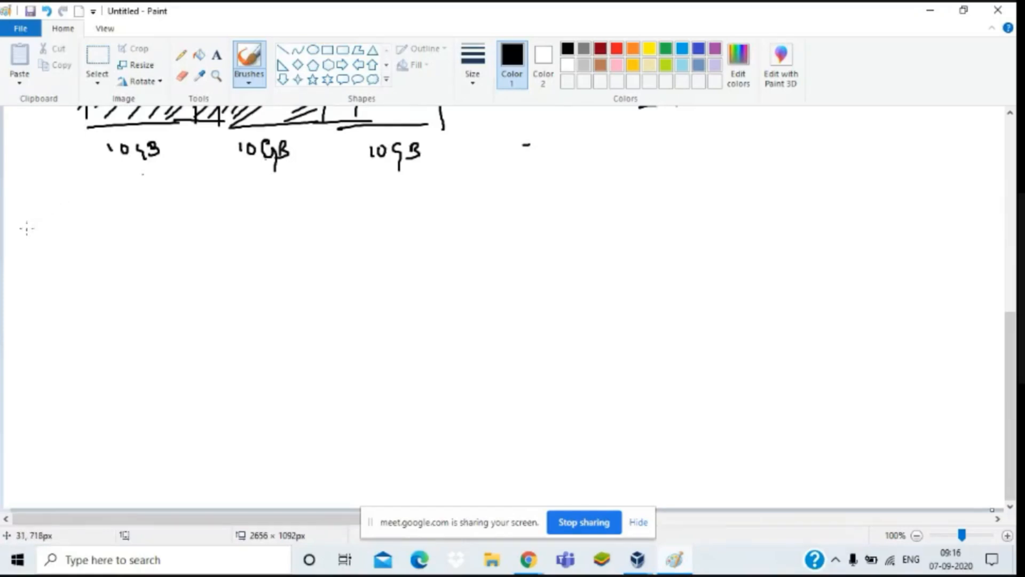
mouse_move(71, 202)
left_mouse_down()
mouse_move(74, 216)
mouse_move(95, 201)
mouse_move(114, 212)
left_mouse_up()
left_click_drag(120, 196, 124, 213)
left_click_drag(142, 204, 143, 213)
left_click_drag(152, 201, 196, 203)
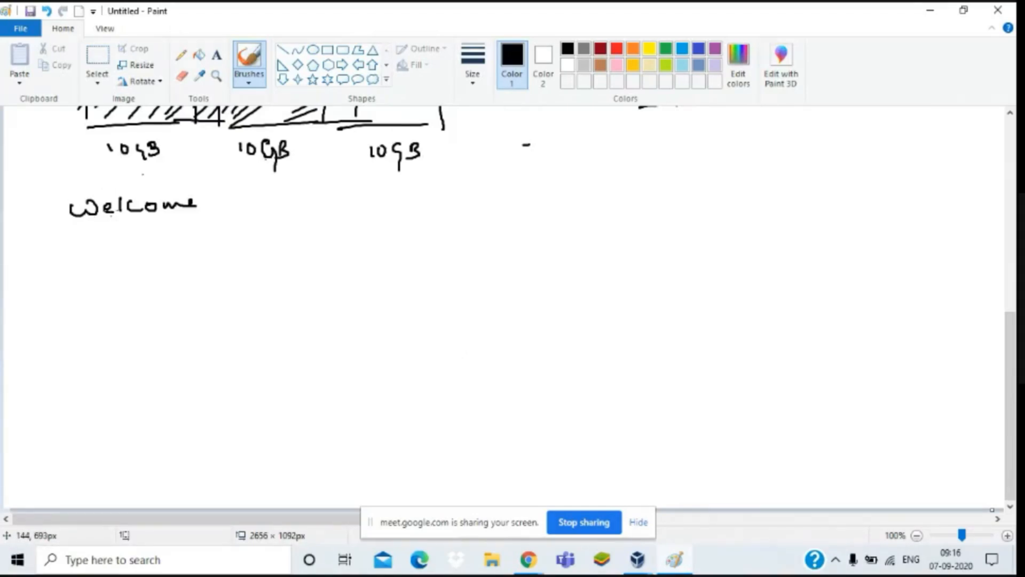
mouse_move(128, 235)
left_mouse_down()
mouse_move(189, 235)
mouse_move(164, 249)
mouse_move(264, 227)
mouse_move(282, 256)
left_mouse_up()
mouse_move(305, 218)
left_mouse_down()
mouse_move(328, 235)
mouse_move(391, 231)
mouse_move(417, 209)
left_mouse_up()
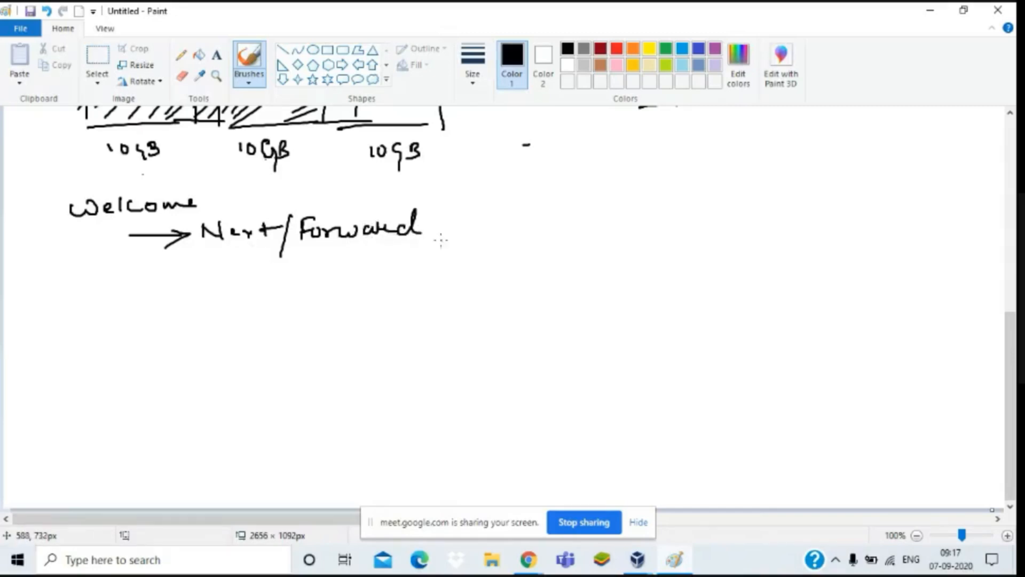
left_click_drag(43, 212, 44, 226)
mouse_move(53, 202)
left_mouse_down()
mouse_move(26, 225)
mouse_move(40, 198)
left_mouse_up()
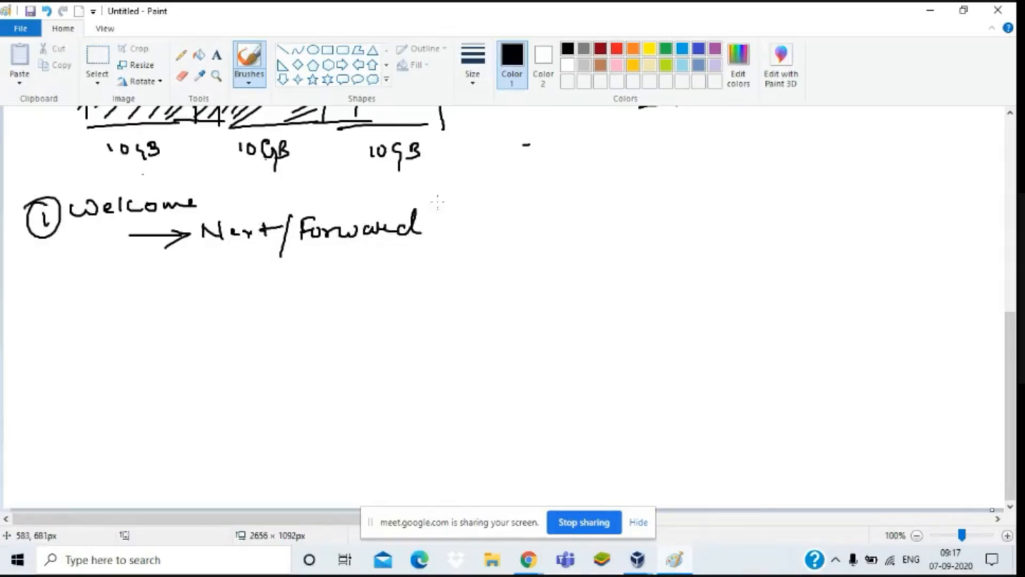
Handwrite the heading "Licence info" with a circled number 2 beside the first item.
mouse_move(451, 218)
left_mouse_down()
mouse_move(463, 202)
mouse_move(471, 221)
left_mouse_up()
left_click_drag(465, 189, 491, 191)
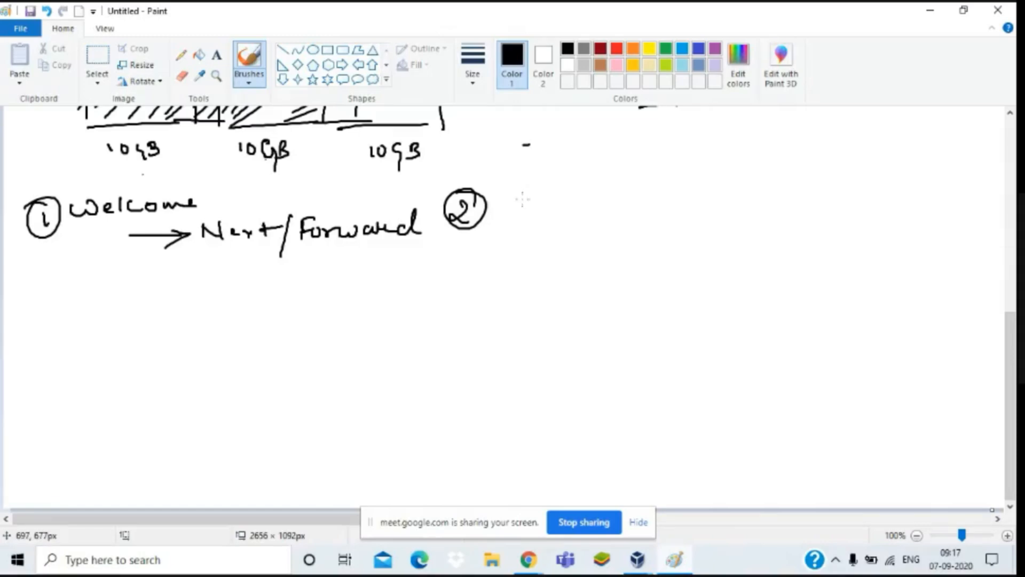
mouse_move(511, 193)
left_mouse_down()
mouse_move(549, 217)
mouse_move(633, 215)
left_mouse_up()
mouse_move(636, 213)
left_mouse_down()
mouse_move(652, 212)
mouse_move(664, 234)
mouse_move(676, 208)
left_mouse_up()
left_click_drag(686, 201, 685, 203)
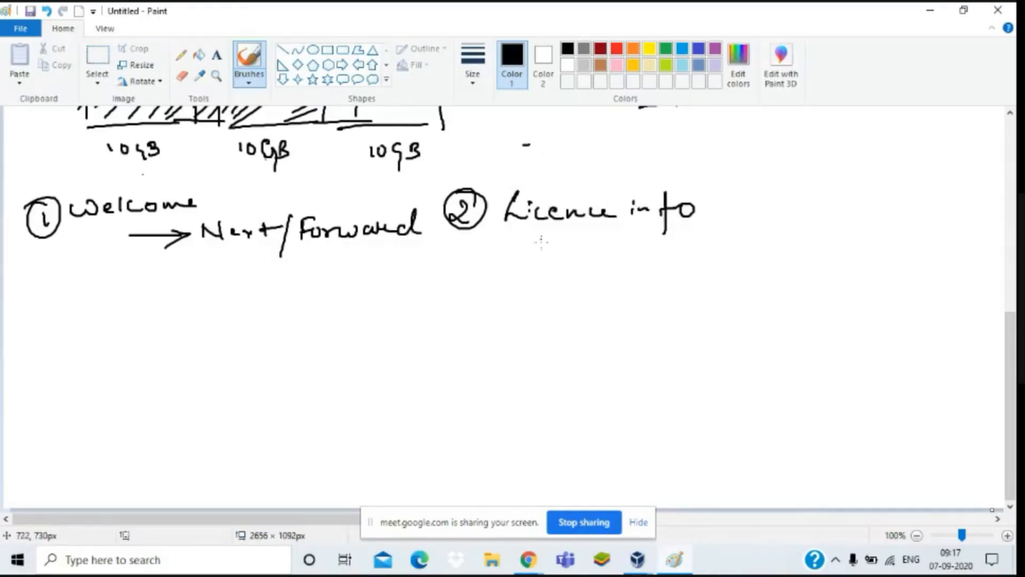
Below the "Licence info" heading, write "Yes, I agree → Next" with a selected radio button drawn in front.
left_click_drag(516, 247, 525, 259)
mouse_move(534, 246)
left_mouse_down()
mouse_move(527, 278)
mouse_move(555, 256)
mouse_move(551, 269)
left_mouse_up()
mouse_move(580, 266)
left_mouse_down()
mouse_move(577, 277)
mouse_move(606, 271)
left_mouse_up()
mouse_move(626, 259)
left_mouse_down()
mouse_move(619, 267)
mouse_move(643, 283)
left_mouse_up()
left_click_drag(648, 264, 696, 262)
left_click(490, 262)
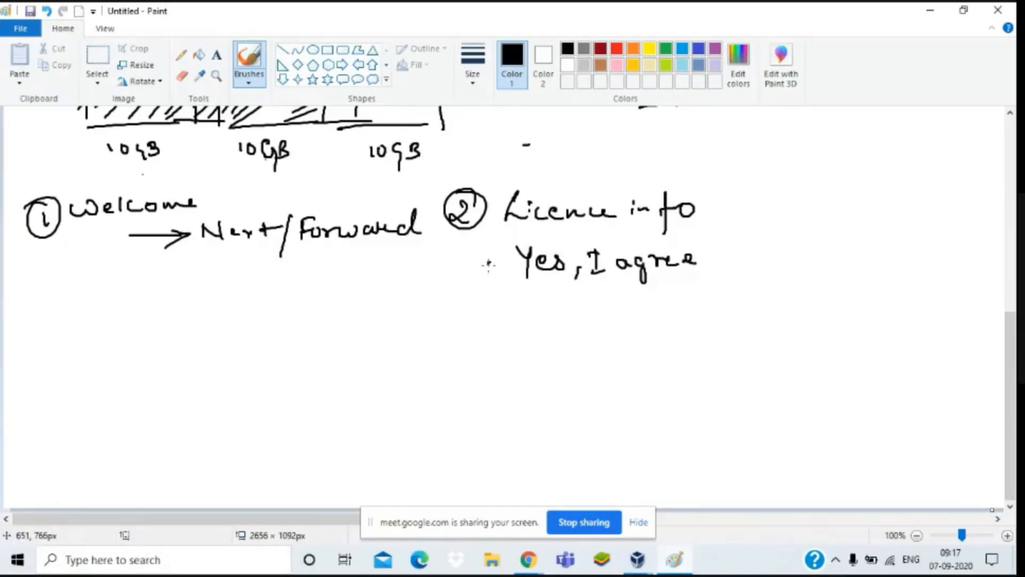
mouse_move(495, 247)
left_mouse_down()
mouse_move(488, 284)
mouse_move(499, 247)
left_mouse_up()
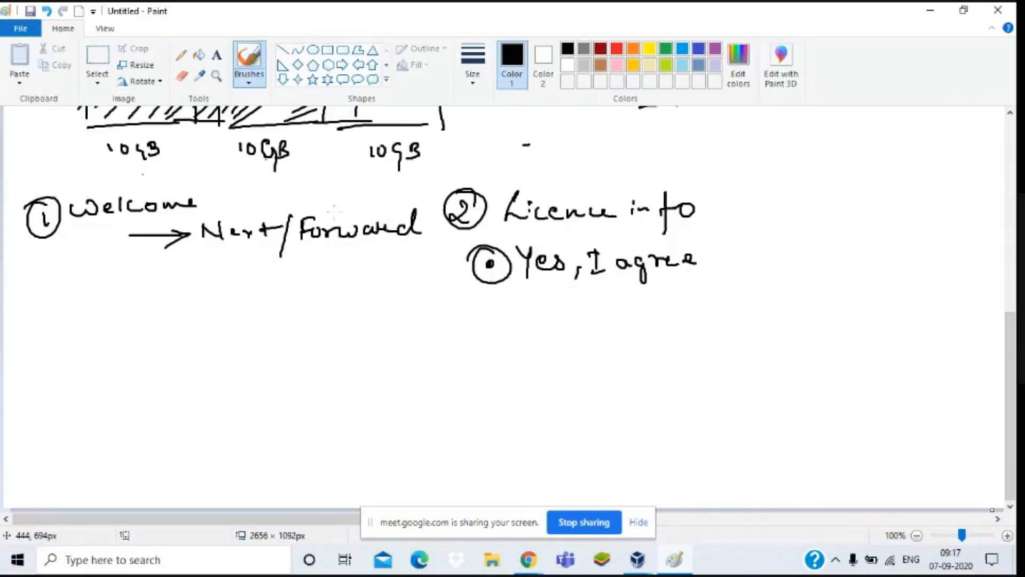
mouse_move(713, 256)
left_mouse_down()
mouse_move(754, 255)
mouse_move(741, 265)
left_mouse_up()
mouse_move(768, 263)
left_mouse_down()
mouse_move(787, 259)
mouse_move(794, 238)
left_mouse_up()
mouse_move(798, 253)
left_mouse_down()
mouse_move(822, 261)
mouse_move(811, 266)
left_mouse_up()
mouse_move(842, 230)
left_mouse_down()
mouse_move(843, 263)
mouse_move(851, 246)
left_mouse_up()
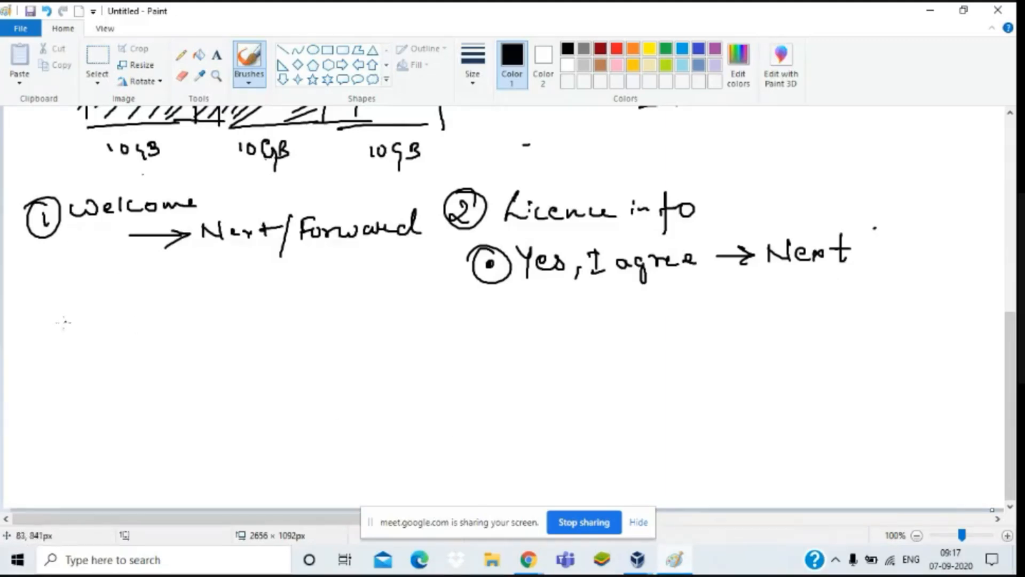
Handwrite item 3, "Set up software update", with the selected radio option "No I prefer to register at later time" beneath it.
mouse_move(30, 316)
left_mouse_down()
mouse_move(33, 335)
mouse_move(25, 312)
mouse_move(279, 328)
mouse_move(462, 317)
left_mouse_up()
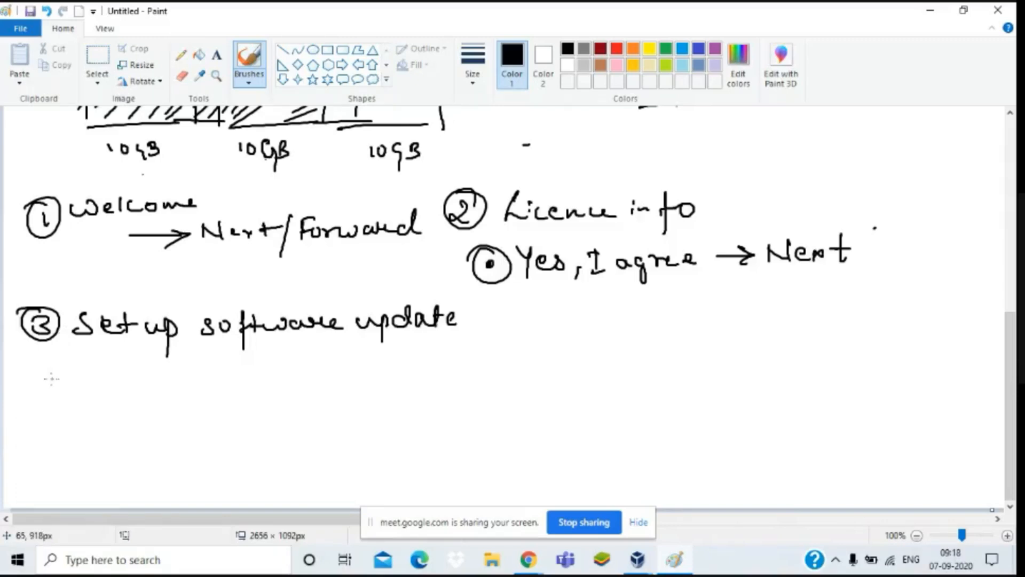
mouse_move(55, 369)
left_mouse_down()
mouse_move(53, 376)
mouse_move(75, 378)
mouse_move(59, 360)
left_mouse_up()
mouse_move(65, 372)
left_mouse_down()
mouse_move(99, 377)
mouse_move(124, 360)
mouse_move(129, 373)
mouse_move(194, 379)
left_mouse_up()
mouse_move(211, 386)
left_mouse_down()
mouse_move(223, 367)
mouse_move(248, 369)
mouse_move(257, 397)
left_mouse_up()
left_click_drag(251, 369, 279, 373)
mouse_move(279, 377)
left_mouse_down()
mouse_move(294, 368)
mouse_move(322, 377)
mouse_move(329, 361)
left_mouse_up()
mouse_move(338, 364)
left_mouse_down()
mouse_move(330, 371)
mouse_move(378, 363)
left_mouse_up()
mouse_move(381, 368)
left_mouse_down()
mouse_move(402, 367)
mouse_move(399, 385)
mouse_move(439, 373)
left_mouse_up()
left_click_drag(433, 361, 447, 360)
left_click_drag(449, 369, 469, 368)
left_click_drag(498, 362, 510, 374)
left_click_drag(501, 365, 532, 362)
mouse_move(537, 357)
left_mouse_down()
mouse_move(539, 374)
mouse_move(573, 377)
left_mouse_up()
left_click_drag(579, 369, 609, 368)
left_click_drag(625, 354, 626, 378)
mouse_move(617, 363)
left_mouse_down()
mouse_move(637, 362)
mouse_move(640, 375)
left_mouse_up()
left_click_drag(643, 367, 673, 375)
left_click_drag(675, 373, 694, 376)
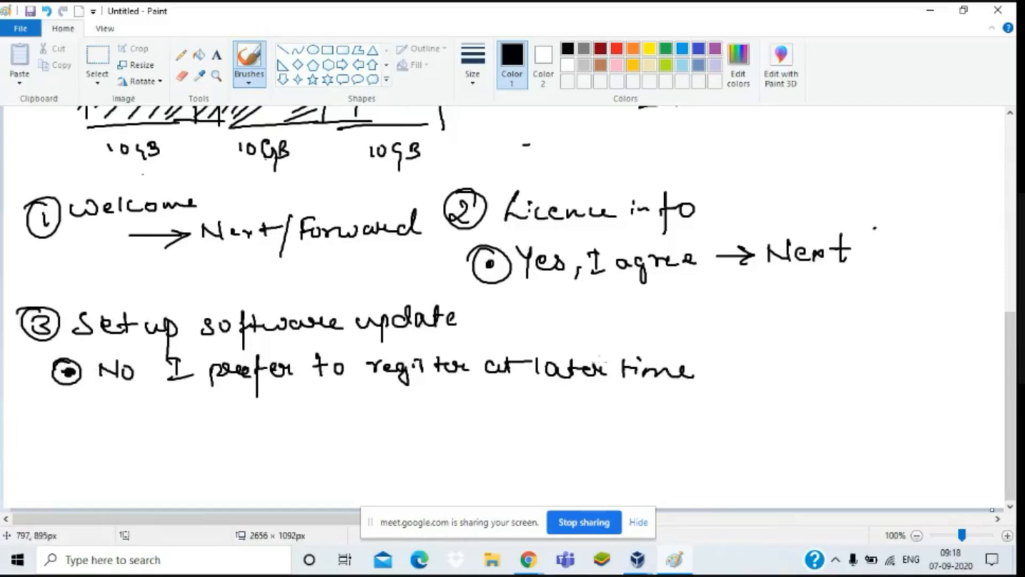
Handwrite "→ Next" after the register-at-later-time option of item 3 and draw an empty rectangle beneath that line.
left_click_drag(703, 361, 736, 360)
left_click_drag(727, 354, 735, 362)
left_click_drag(786, 366, 842, 360)
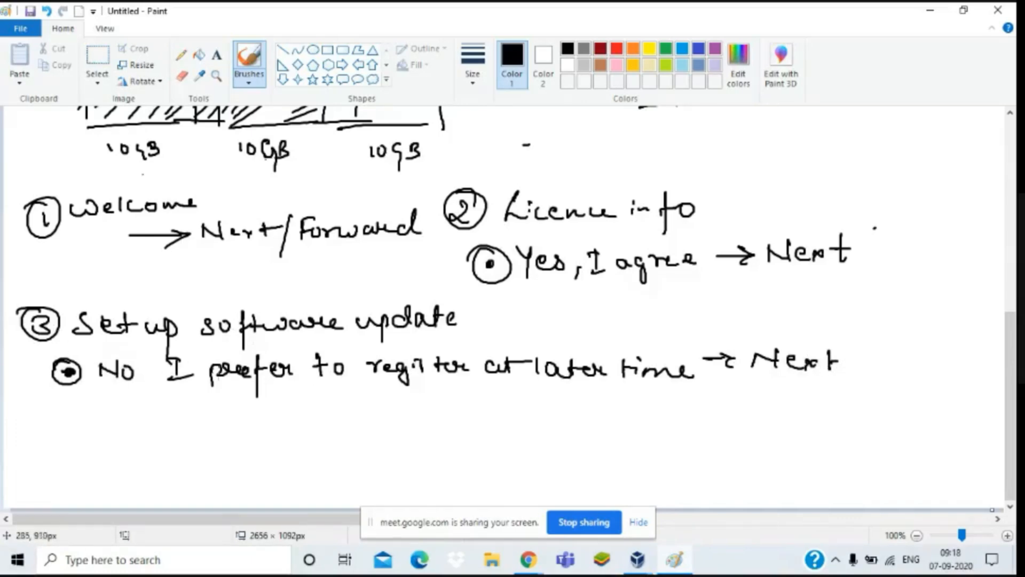
mouse_move(350, 387)
left_mouse_down()
mouse_move(351, 397)
mouse_move(451, 380)
mouse_move(562, 382)
mouse_move(574, 431)
left_mouse_up()
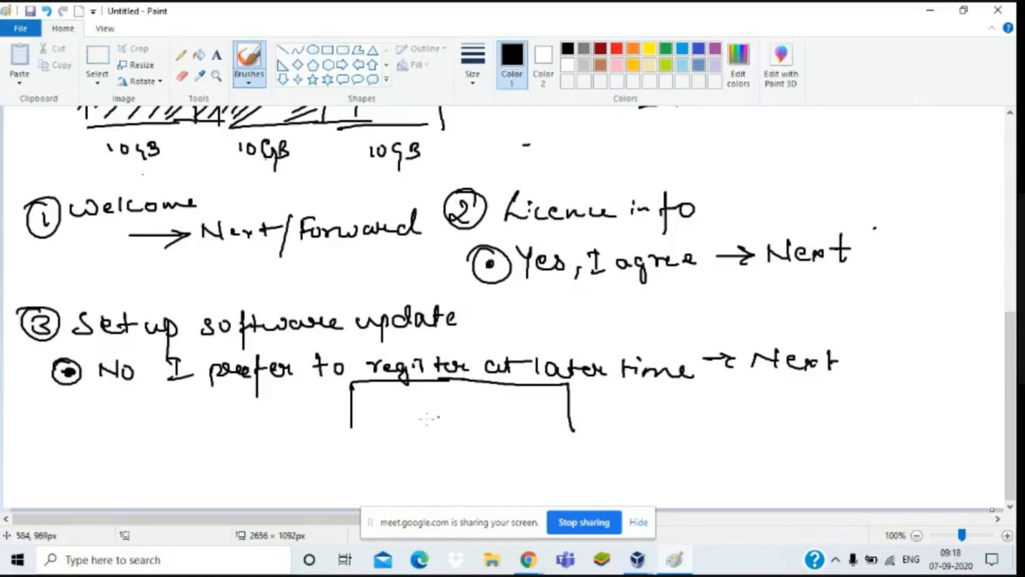
mouse_move(352, 425)
left_mouse_down()
mouse_move(501, 441)
mouse_move(575, 421)
left_mouse_up()
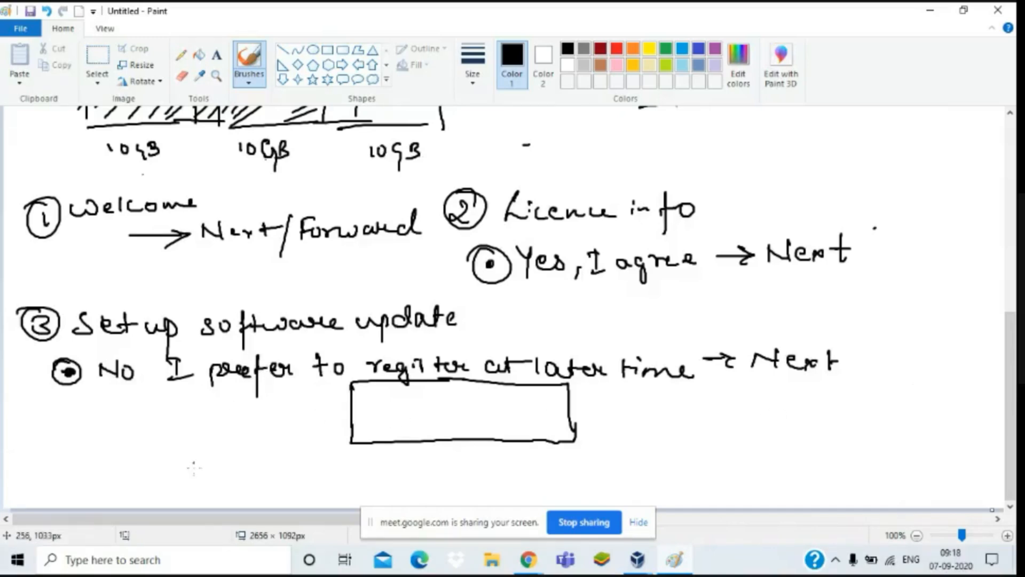
Sketch a large dialog box in the blank canvas area beside the notes, with two button outlines along its lower edge.
left_click_drag(190, 519, 673, 519)
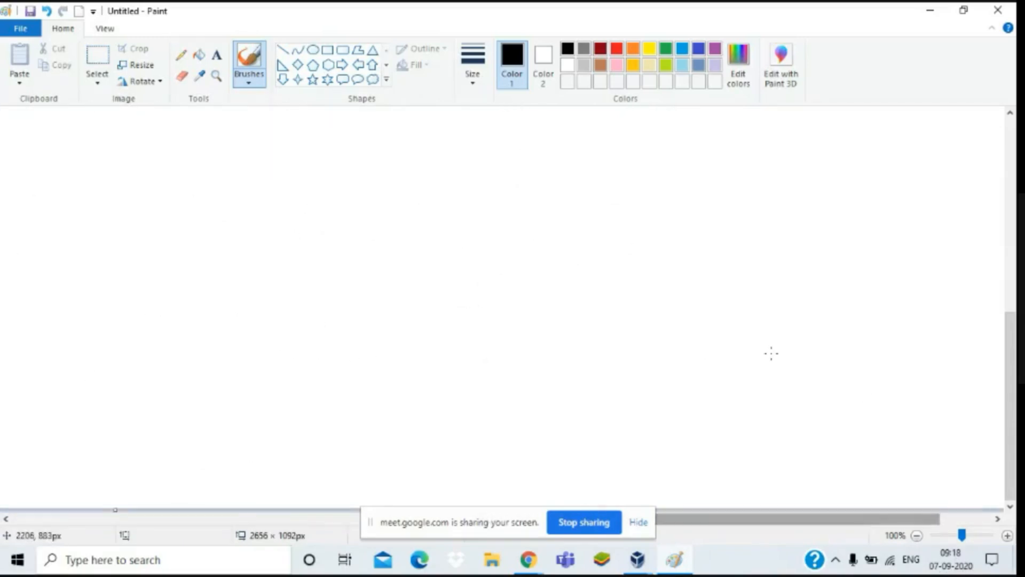
scroll(534, 385, "up", 5)
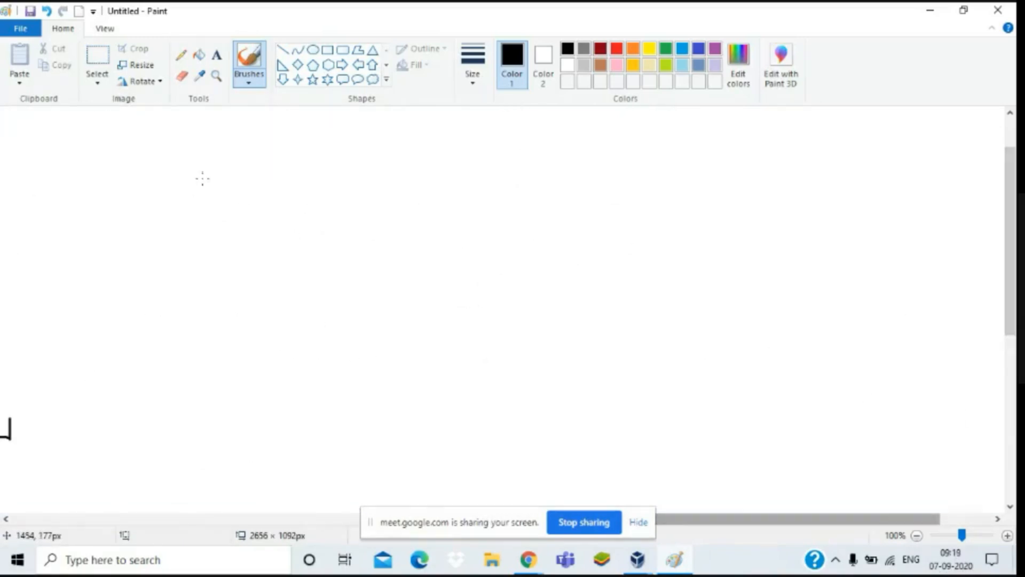
mouse_move(97, 135)
left_mouse_down()
mouse_move(89, 291)
mouse_move(383, 143)
mouse_move(445, 147)
left_mouse_up()
left_click_drag(454, 143, 452, 272)
left_click_drag(105, 288, 451, 288)
mouse_move(110, 266)
left_mouse_down()
mouse_move(253, 253)
mouse_move(254, 279)
left_mouse_up()
left_click_drag(104, 278, 247, 273)
mouse_move(301, 254)
left_mouse_down()
mouse_move(309, 279)
mouse_move(437, 284)
left_mouse_up()
left_click_drag(314, 277, 417, 276)
Label the sketched dialog's right button "YES" and its left button "NO: Thanks".
left_click_drag(324, 258, 332, 267)
mouse_move(342, 256)
left_mouse_down()
mouse_move(328, 274)
mouse_move(355, 270)
left_mouse_up()
left_click_drag(367, 259, 358, 270)
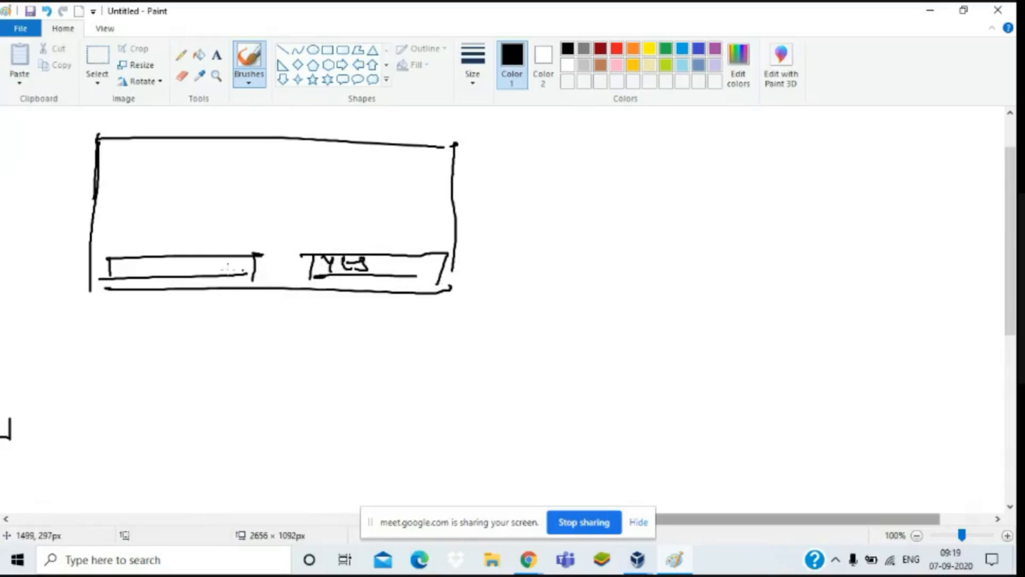
mouse_move(119, 263)
left_mouse_down()
mouse_move(119, 276)
mouse_move(136, 266)
left_mouse_up()
left_click_drag(133, 262, 184, 227)
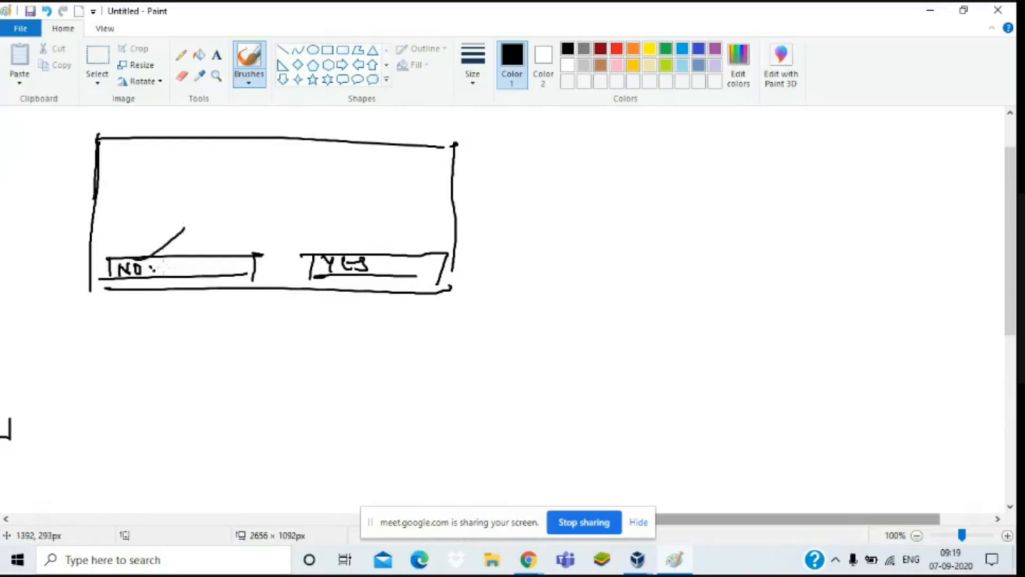
mouse_move(163, 263)
left_mouse_down()
mouse_move(163, 274)
mouse_move(178, 274)
left_mouse_up()
mouse_move(170, 260)
left_mouse_down()
mouse_move(196, 273)
mouse_move(228, 267)
left_mouse_up()
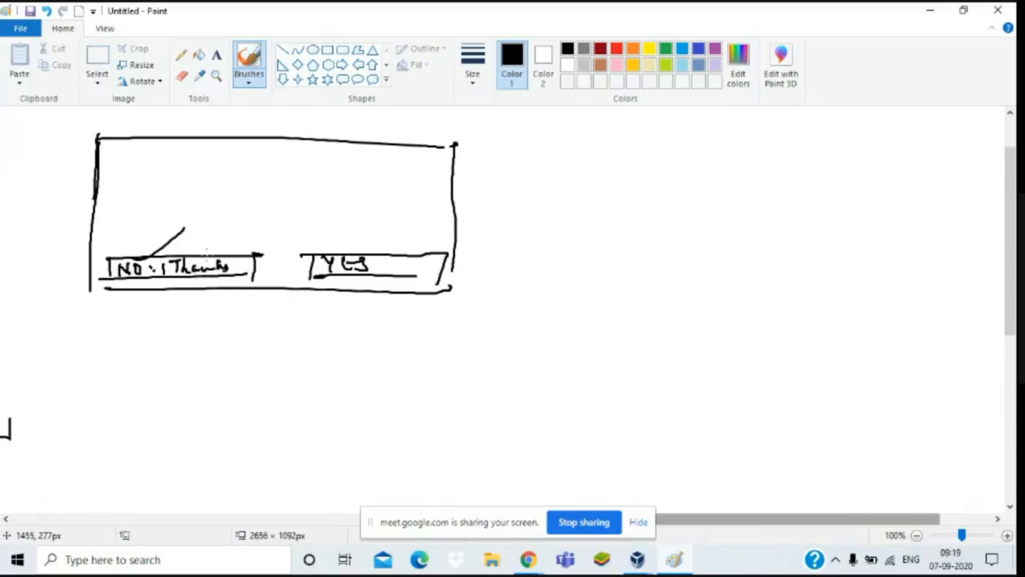
Draw curved arrows showing the two sketched buttons swapping places, and write a boxed "No. I" above the "YES" button.
mouse_move(224, 250)
left_mouse_down()
mouse_move(335, 247)
mouse_move(215, 236)
left_mouse_up()
mouse_move(225, 220)
left_mouse_down()
mouse_move(238, 217)
mouse_move(232, 233)
left_mouse_up()
mouse_move(328, 233)
left_mouse_down()
mouse_move(340, 248)
mouse_move(351, 213)
left_mouse_up()
left_click_drag(358, 218, 374, 221)
left_click_drag(393, 210, 395, 228)
left_click_drag(391, 213, 407, 213)
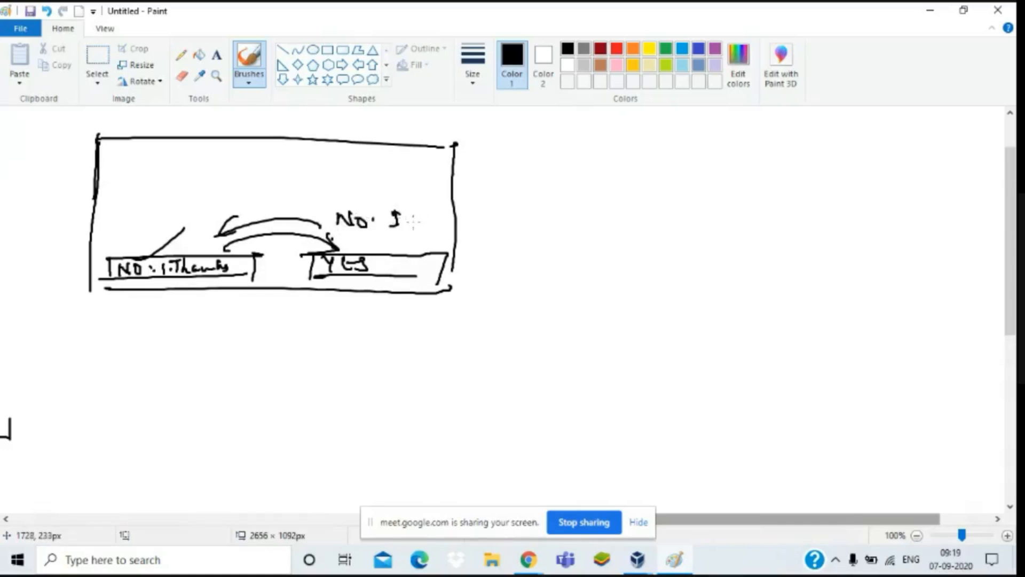
left_click_drag(327, 234, 416, 238)
left_click_drag(332, 210, 327, 235)
left_click_drag(329, 209, 436, 204)
left_click_drag(437, 205, 383, 242)
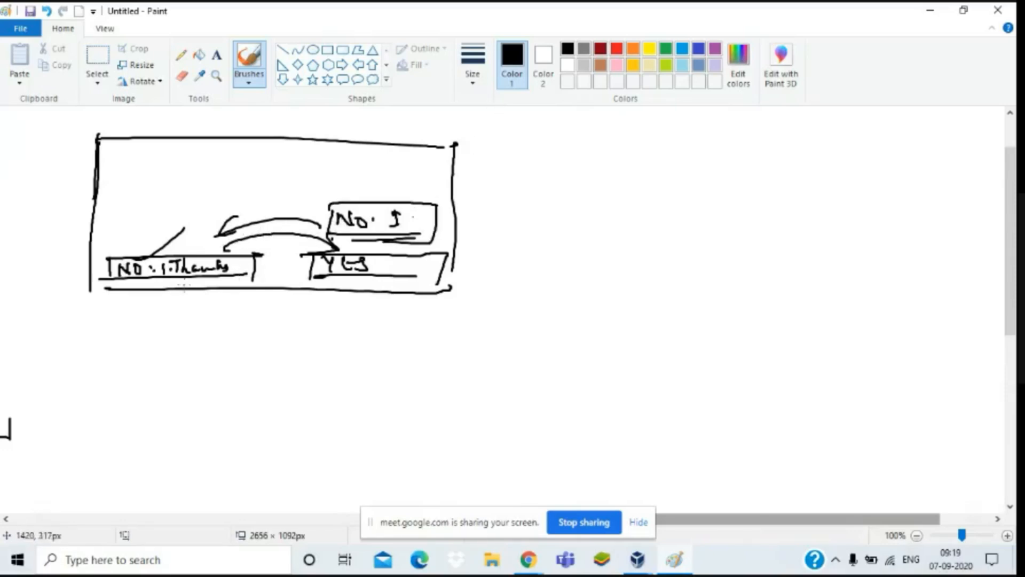
Handwrite the underlined heading "Create User" beside the dialog sketch, with an underlined "Forward" beneath it.
mouse_move(542, 131)
left_mouse_down()
mouse_move(545, 153)
mouse_move(555, 140)
left_mouse_up()
left_click_drag(558, 147, 586, 153)
left_click_drag(600, 141, 608, 154)
mouse_move(600, 143)
left_mouse_down()
mouse_move(629, 140)
mouse_move(638, 151)
left_mouse_up()
mouse_move(662, 128)
left_mouse_down()
mouse_move(694, 127)
mouse_move(692, 150)
left_mouse_up()
left_click_drag(709, 143, 763, 138)
left_click_drag(539, 171, 761, 165)
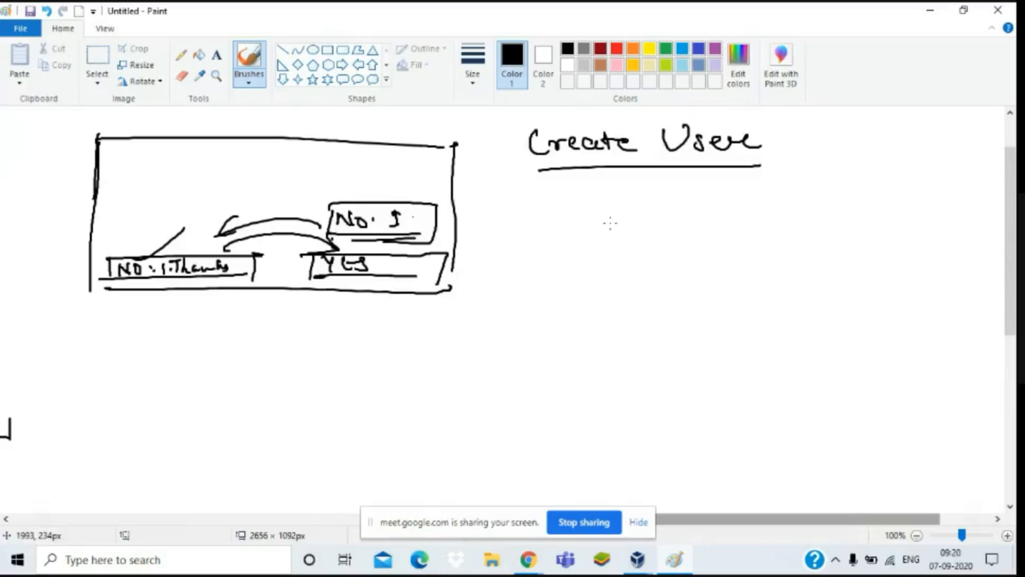
left_click_drag(633, 194, 633, 209)
left_click_drag(633, 193, 646, 193)
mouse_move(635, 202)
left_mouse_down()
mouse_move(764, 195)
mouse_move(764, 211)
left_mouse_up()
left_click_drag(646, 226, 757, 216)
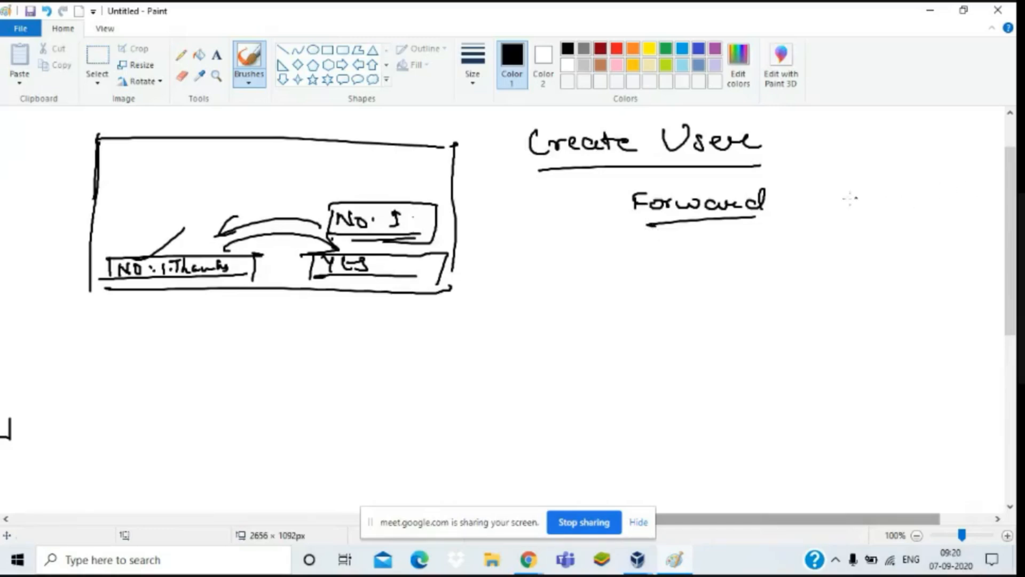
Below the Create User note, handwrite an underlined "Date and time" heading followed by "Synchronize it system" and an underlined "Forward".
mouse_move(535, 242)
left_mouse_down()
mouse_move(541, 274)
mouse_move(662, 258)
mouse_move(659, 267)
left_mouse_up()
mouse_move(662, 260)
left_mouse_down()
mouse_move(664, 269)
mouse_move(698, 265)
mouse_move(657, 260)
mouse_move(720, 251)
mouse_move(798, 262)
left_mouse_up()
left_click_drag(580, 284, 790, 276)
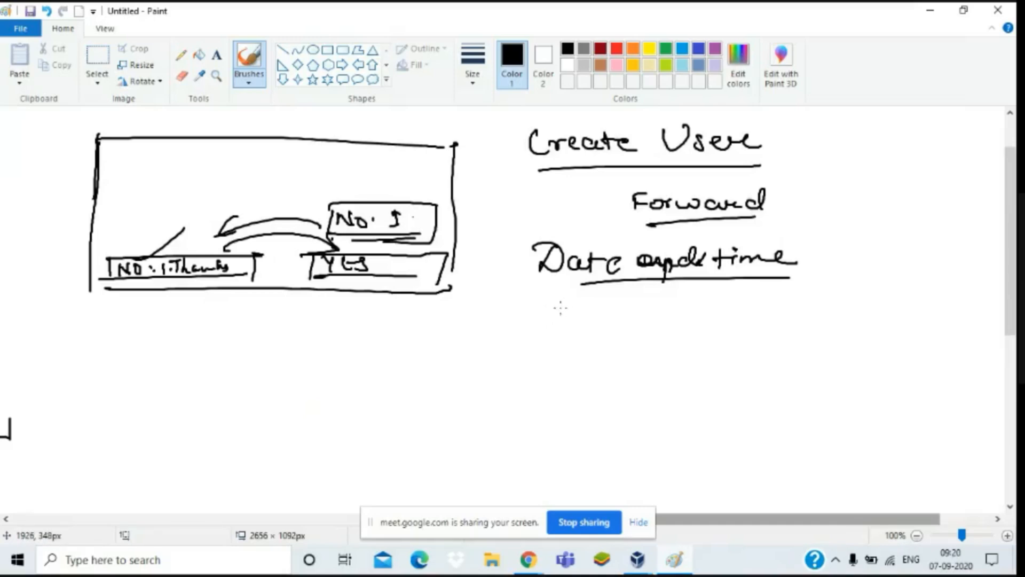
mouse_move(504, 297)
left_mouse_down()
mouse_move(544, 316)
mouse_move(692, 300)
mouse_move(716, 323)
mouse_move(739, 307)
mouse_move(793, 307)
left_mouse_up()
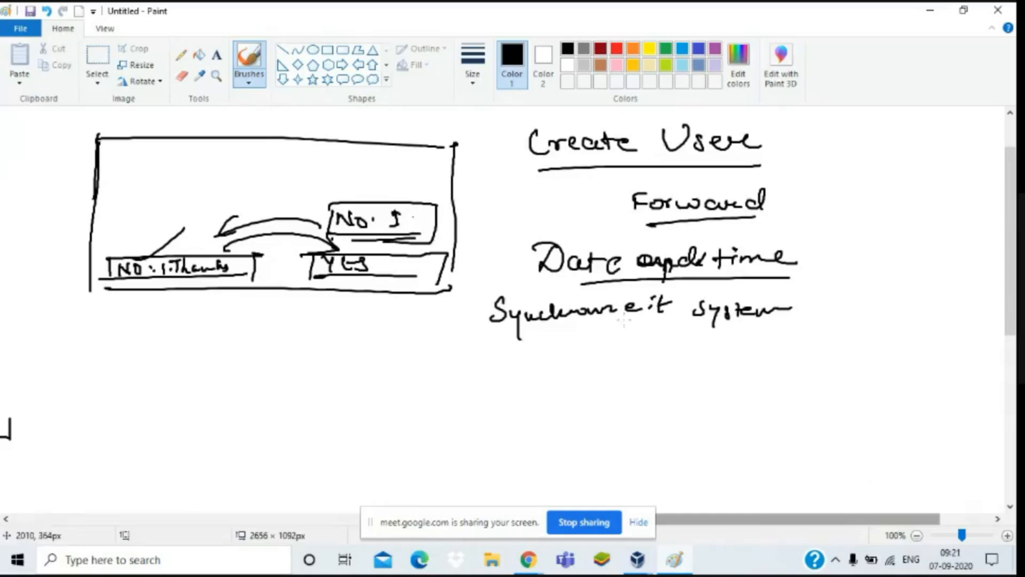
mouse_move(587, 342)
left_mouse_down()
mouse_move(585, 357)
mouse_move(678, 345)
mouse_move(710, 330)
mouse_move(710, 344)
left_mouse_up()
left_click_drag(699, 362, 615, 374)
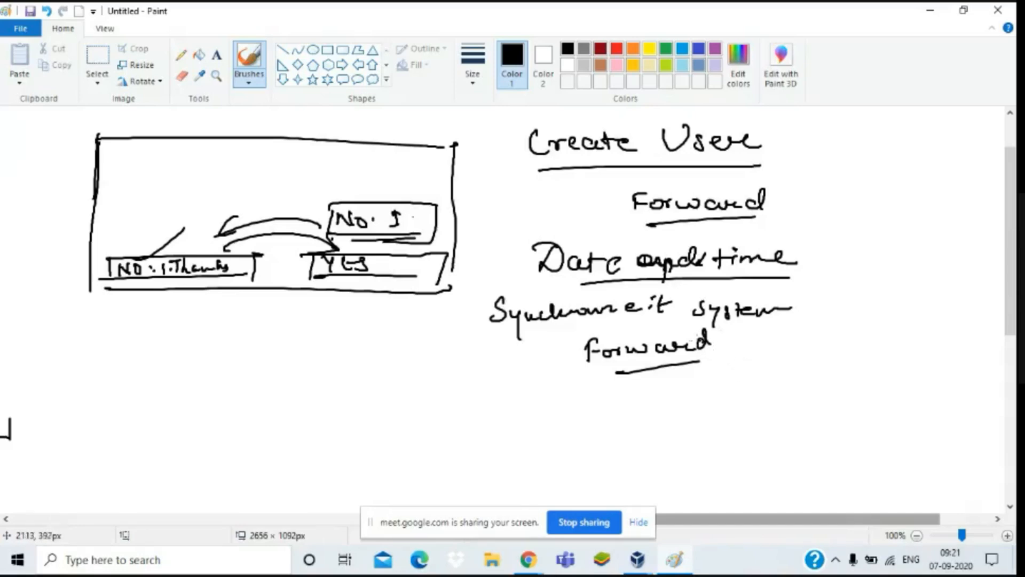
Handwrite "K dump" below the Date and time notes, underline and circle it, and draw a line pointing to it.
mouse_move(528, 388)
left_mouse_down()
mouse_move(651, 395)
mouse_move(653, 406)
left_mouse_up()
mouse_move(528, 421)
left_mouse_down()
mouse_move(671, 415)
mouse_move(497, 405)
mouse_move(674, 408)
mouse_move(595, 361)
left_mouse_up()
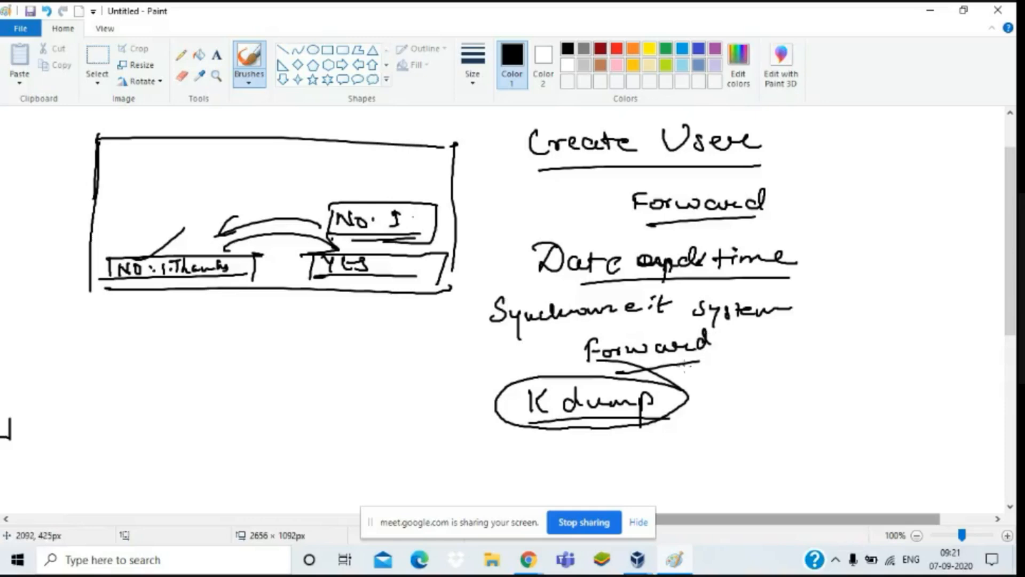
mouse_move(761, 358)
left_mouse_down()
mouse_move(657, 397)
mouse_move(696, 390)
left_mouse_up()
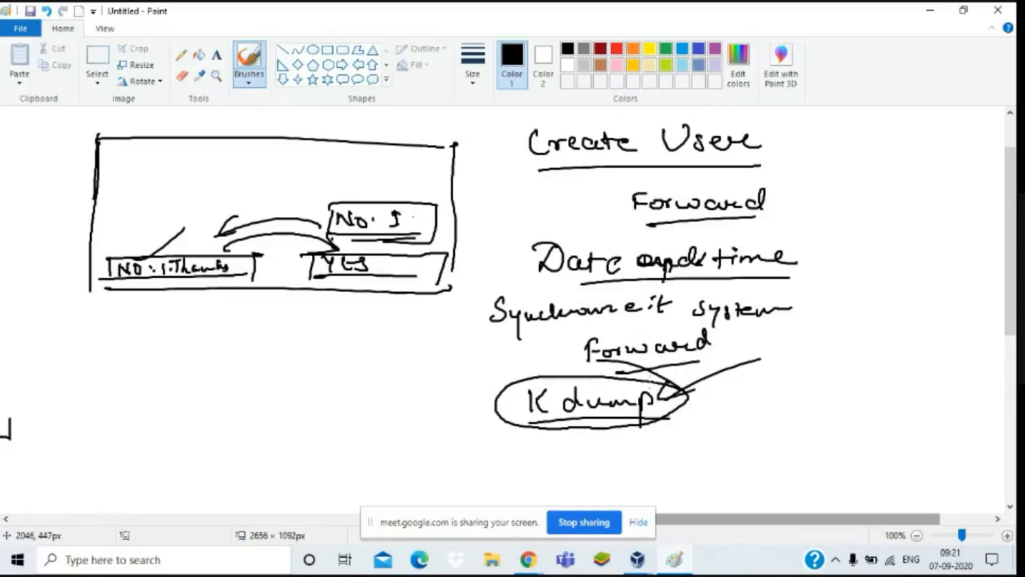
Draw a ticked checkbox beside "K dump" and write a short note beneath it with an arrow to an underlined "FINISH".
mouse_move(722, 412)
left_mouse_down()
mouse_move(720, 391)
mouse_move(727, 416)
mouse_move(793, 383)
left_mouse_up()
mouse_move(696, 443)
left_mouse_down()
mouse_move(718, 431)
mouse_move(769, 445)
left_mouse_up()
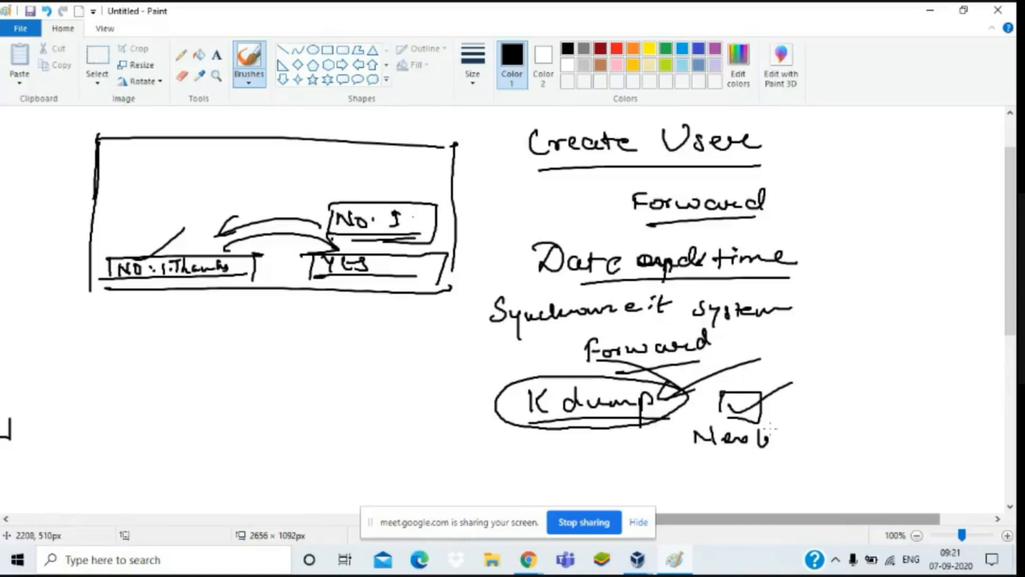
mouse_move(789, 435)
left_mouse_down()
mouse_move(887, 427)
mouse_move(900, 443)
mouse_move(933, 442)
left_mouse_up()
left_click_drag(837, 452, 955, 451)
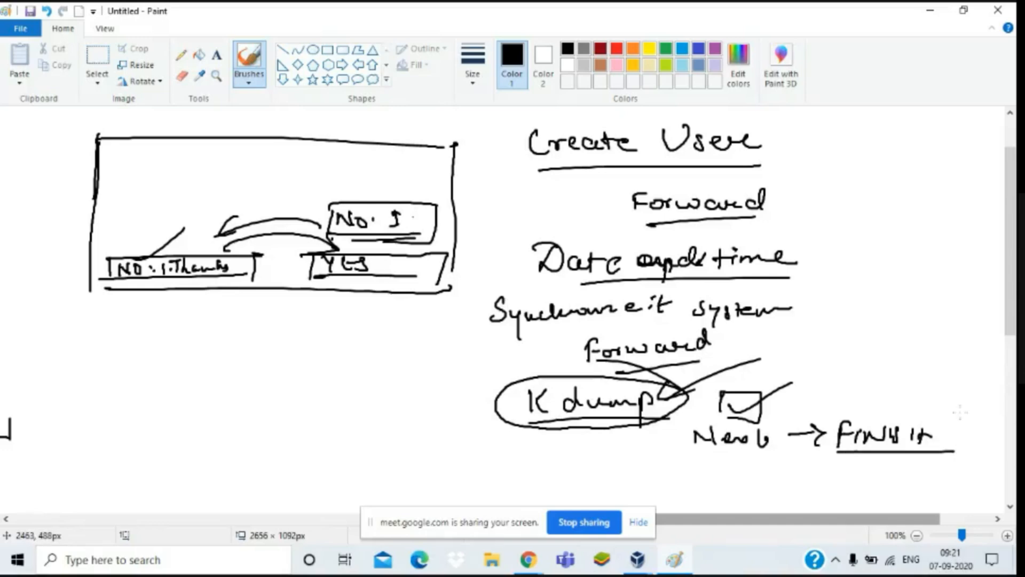
Switch to the "installation" virtual machine in VirtualBox and reboot it once the Oracle Linux installation is complete.
mouse_move(637, 559)
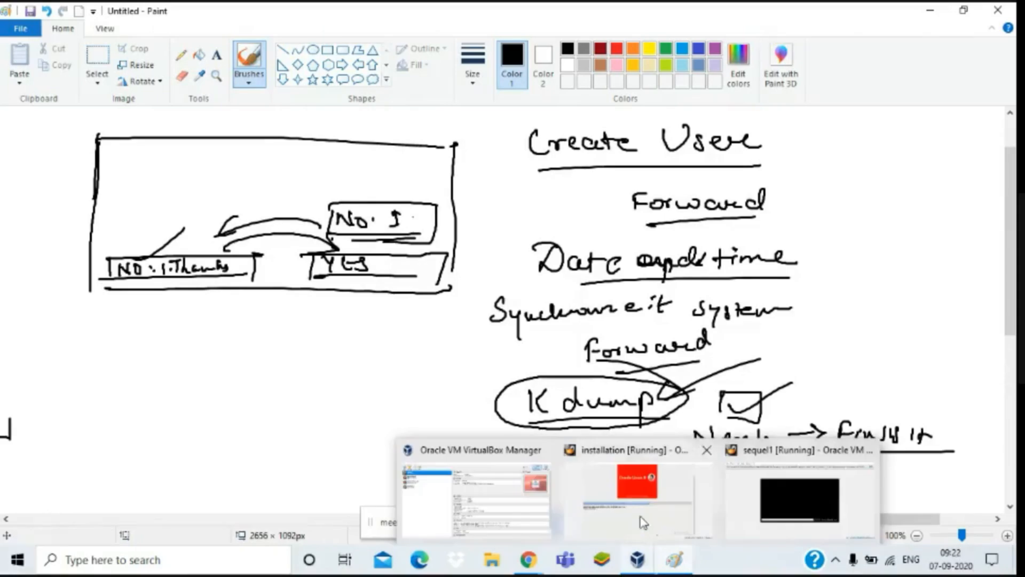
left_click(641, 521)
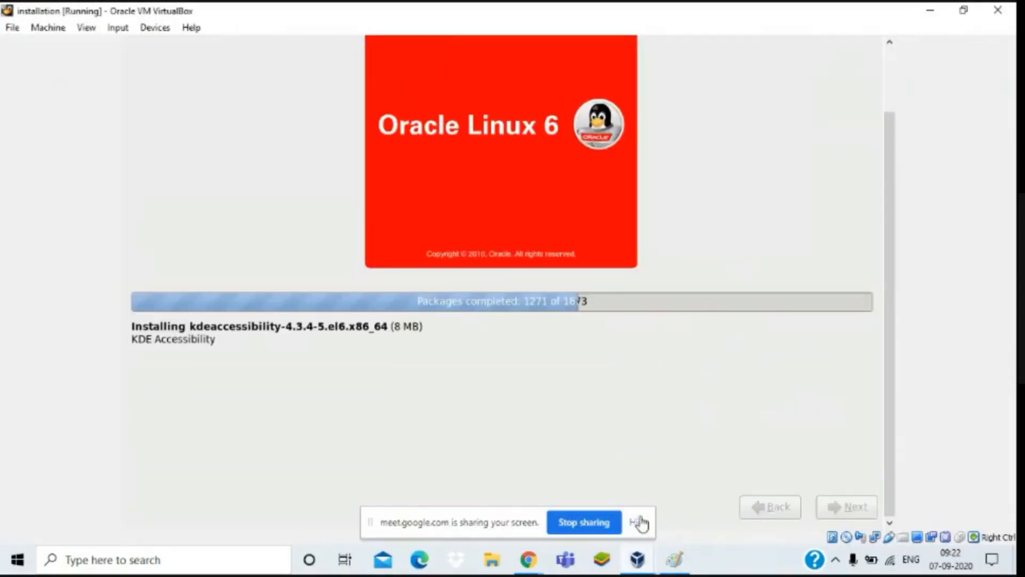
left_click(638, 522)
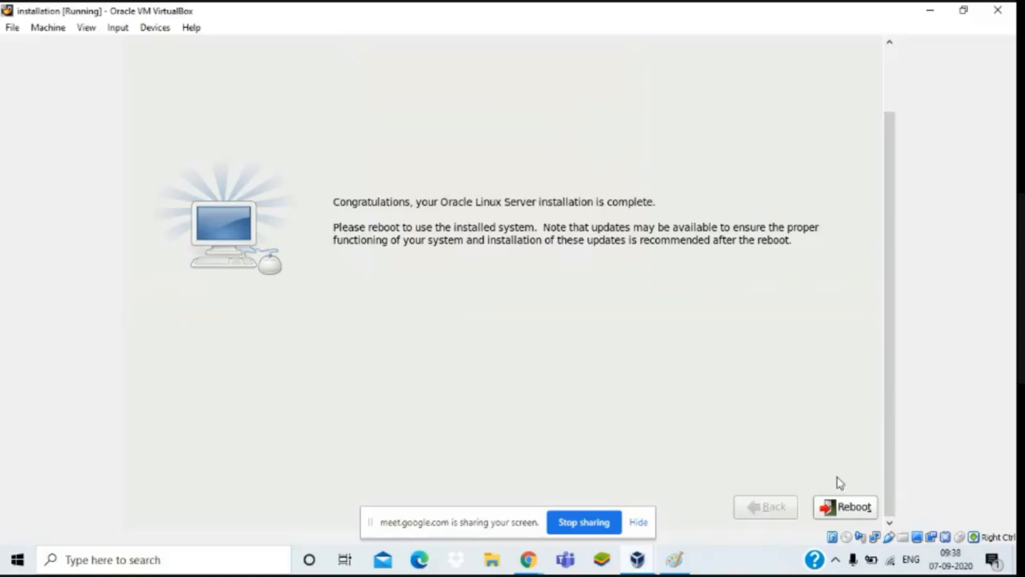
left_click(837, 506)
left_click(830, 503)
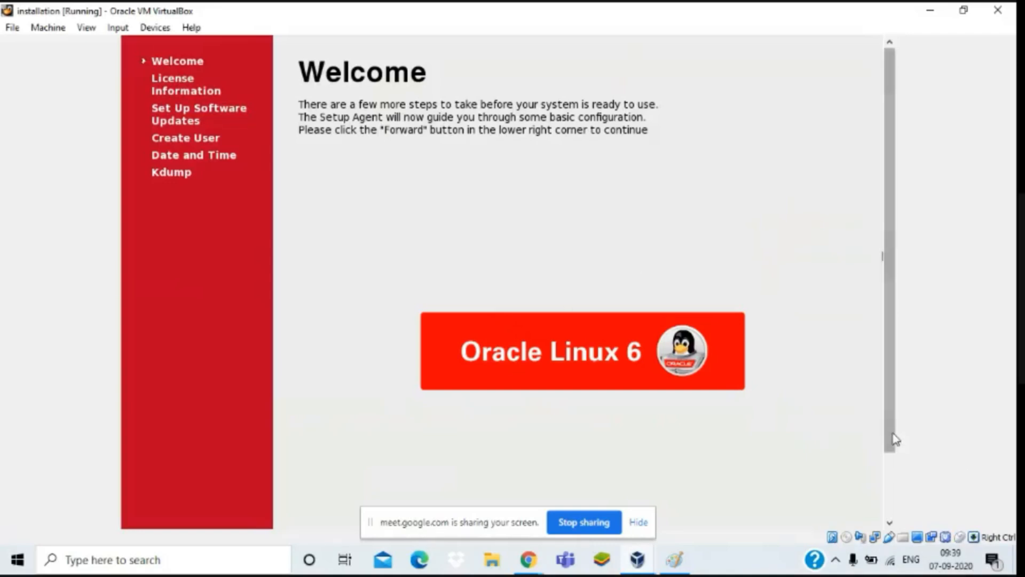
Proceed past the Welcome page and continue with "Yes, I agree to the License Agreement" selected.
left_click_drag(894, 443, 895, 509)
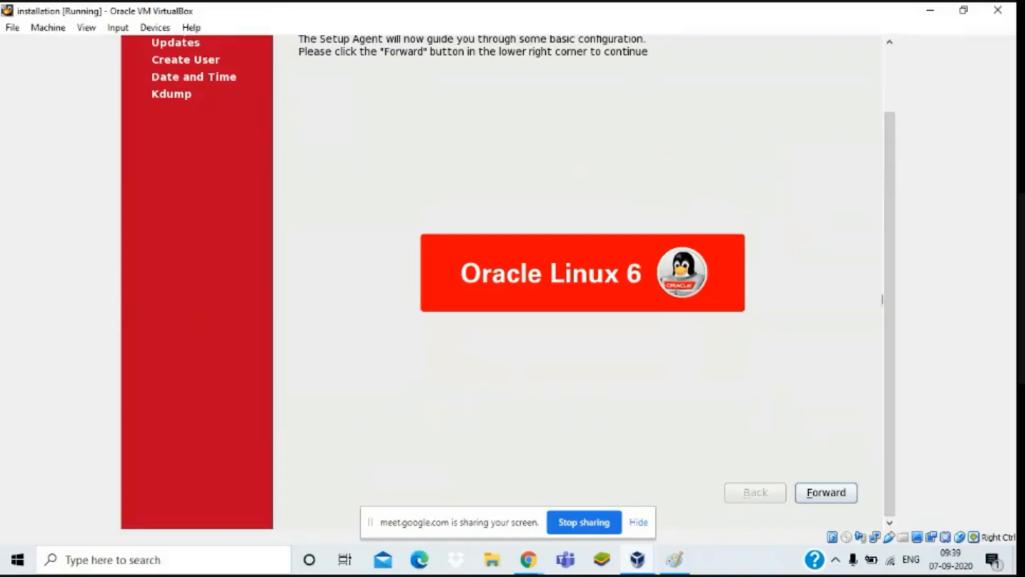
left_click(815, 490)
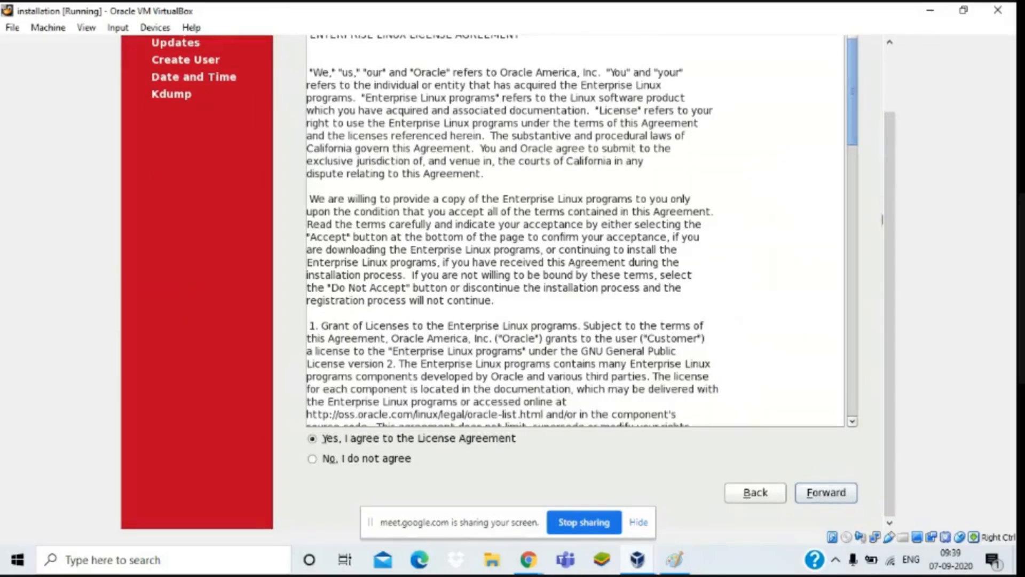
mouse_move(889, 387)
left_mouse_down()
mouse_move(876, 330)
mouse_move(881, 395)
left_mouse_up()
left_click(818, 494)
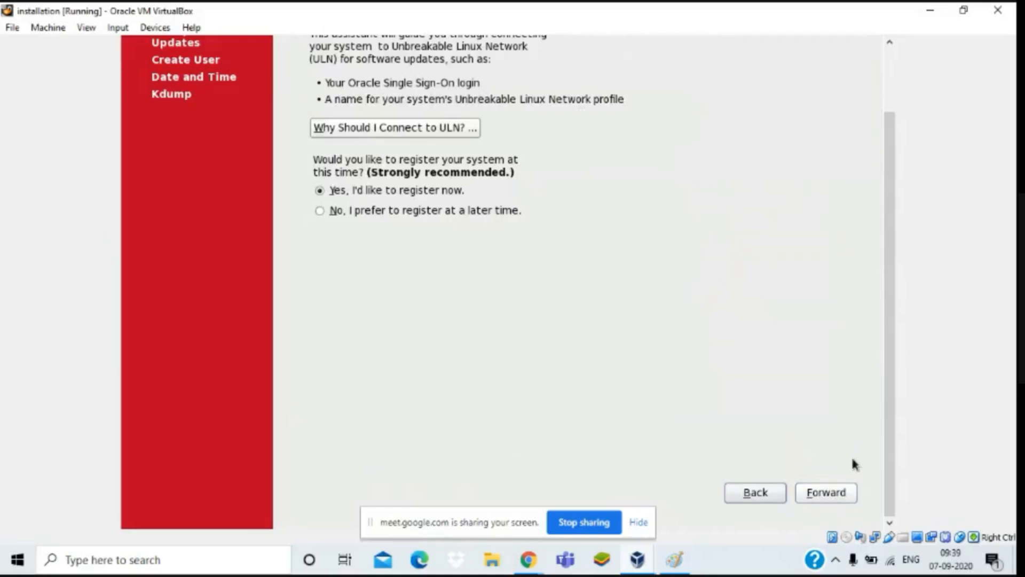
Choose "No, I prefer to register at a later time", confirm connecting to Unbreakable Linux Network later, and continue to Create User.
left_click_drag(889, 417, 886, 350)
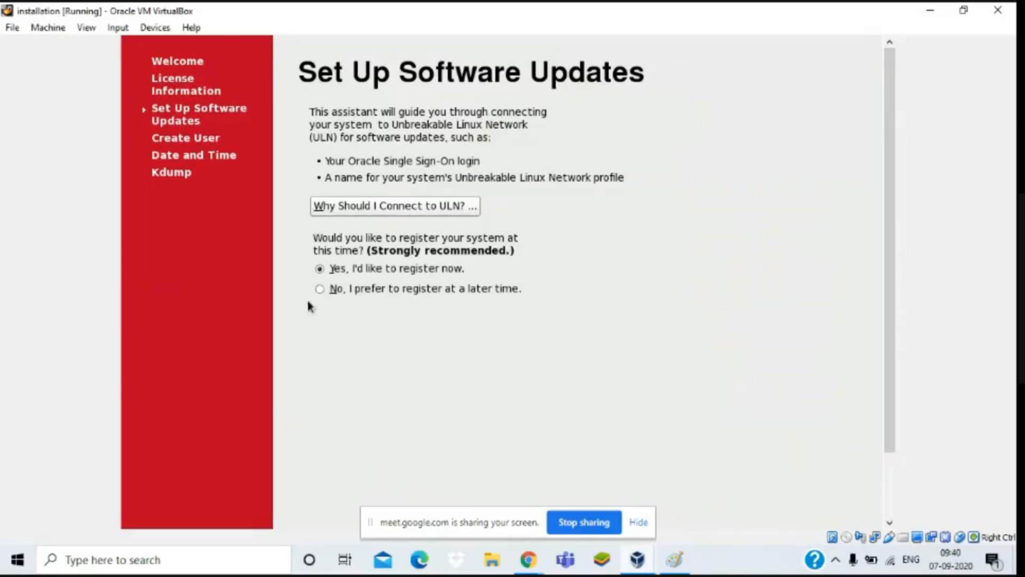
left_click(319, 289)
left_click_drag(891, 308, 915, 430)
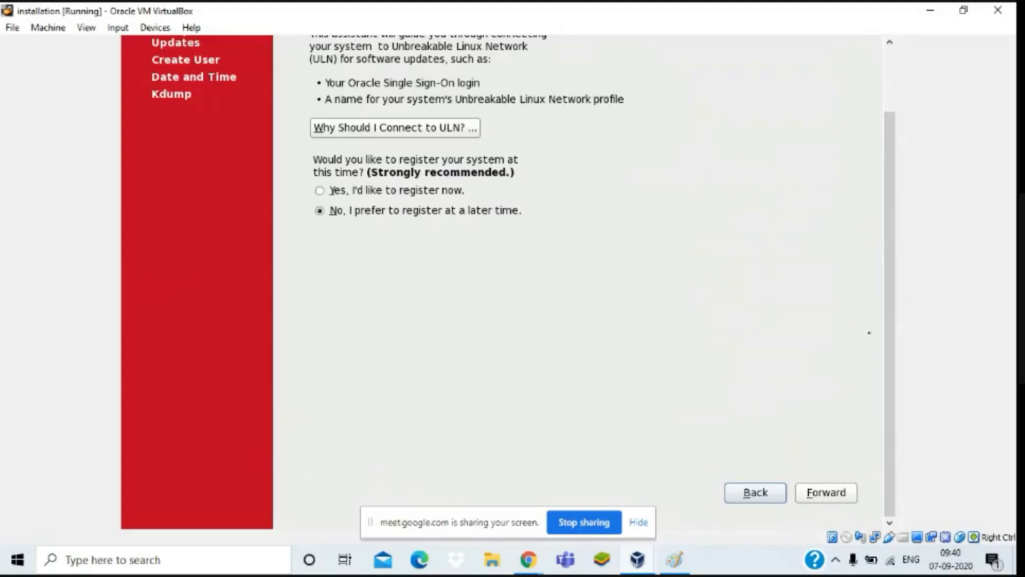
left_click(833, 494)
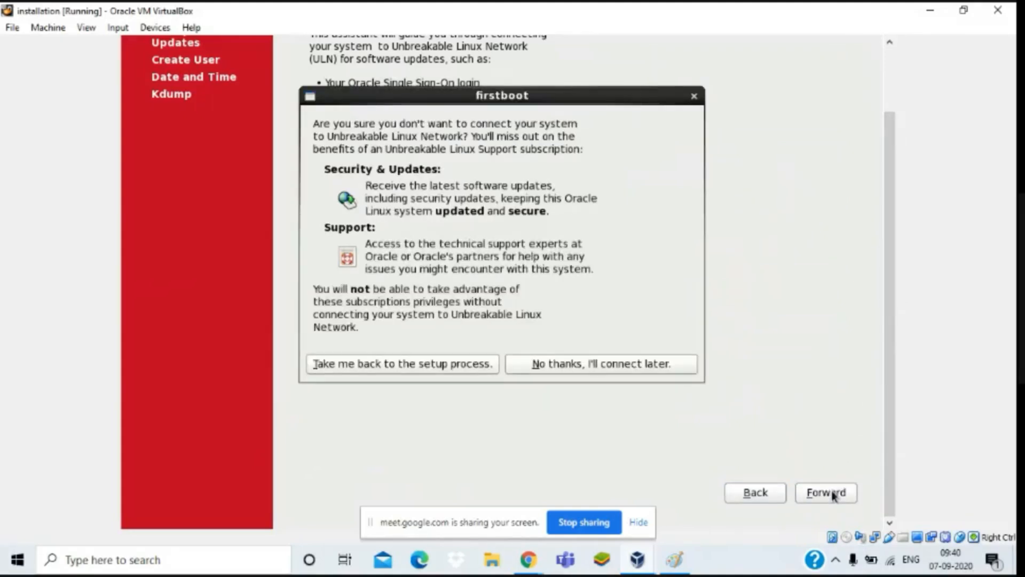
left_click(586, 365)
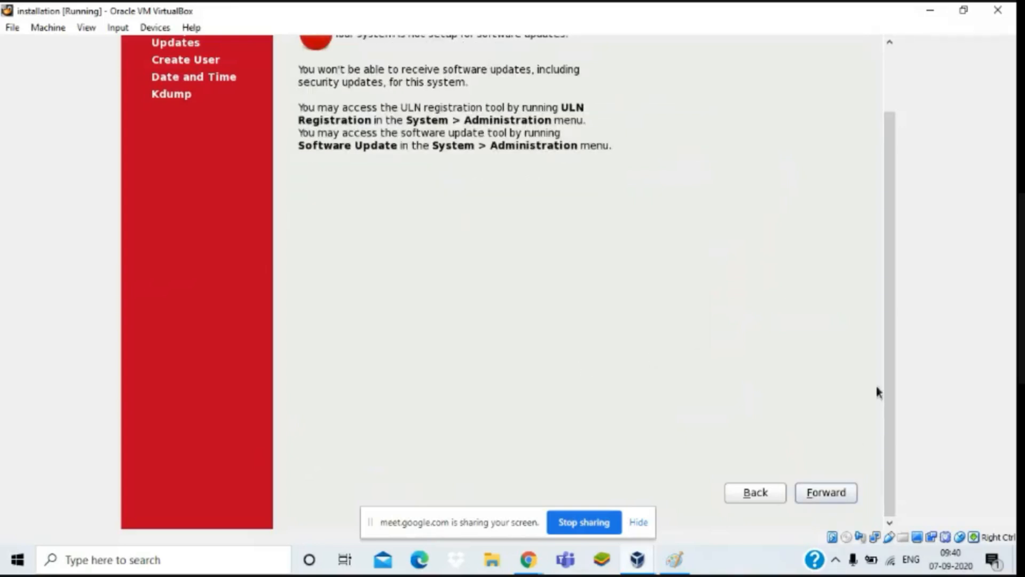
left_click_drag(887, 438, 902, 460)
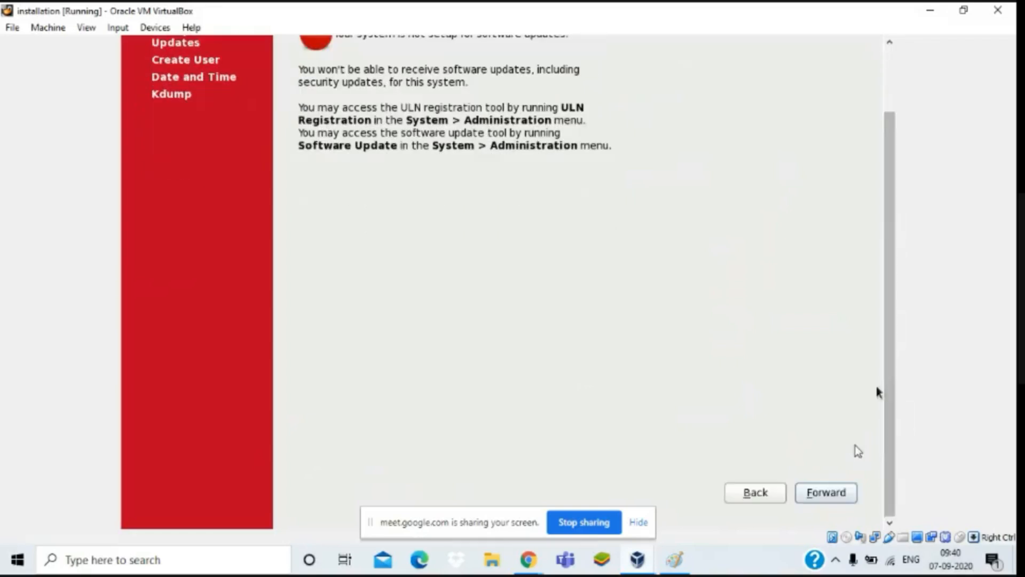
left_click(820, 498)
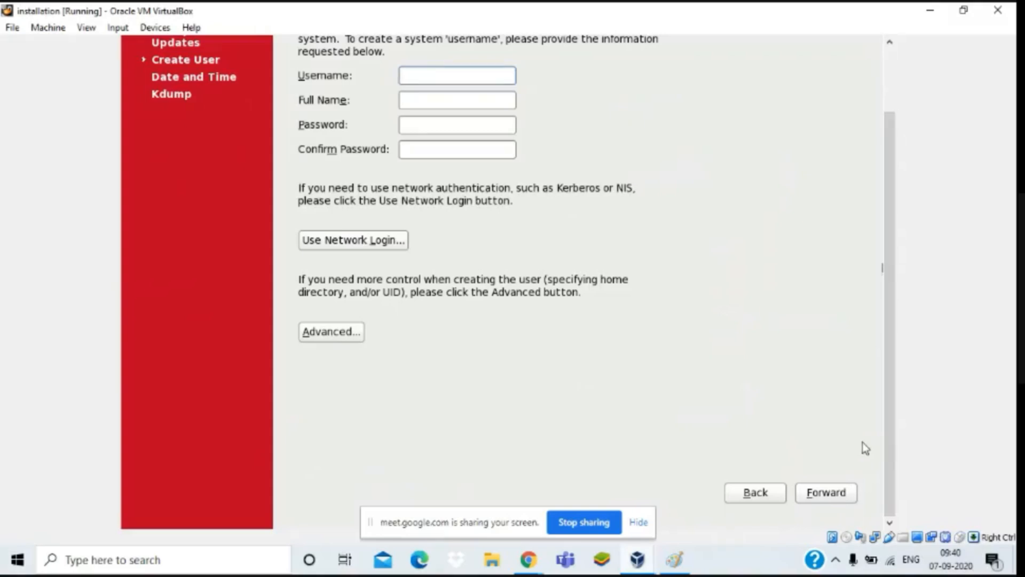
Leave the Create User fields blank and move on to the Date and Time page.
left_click_drag(891, 430, 885, 368)
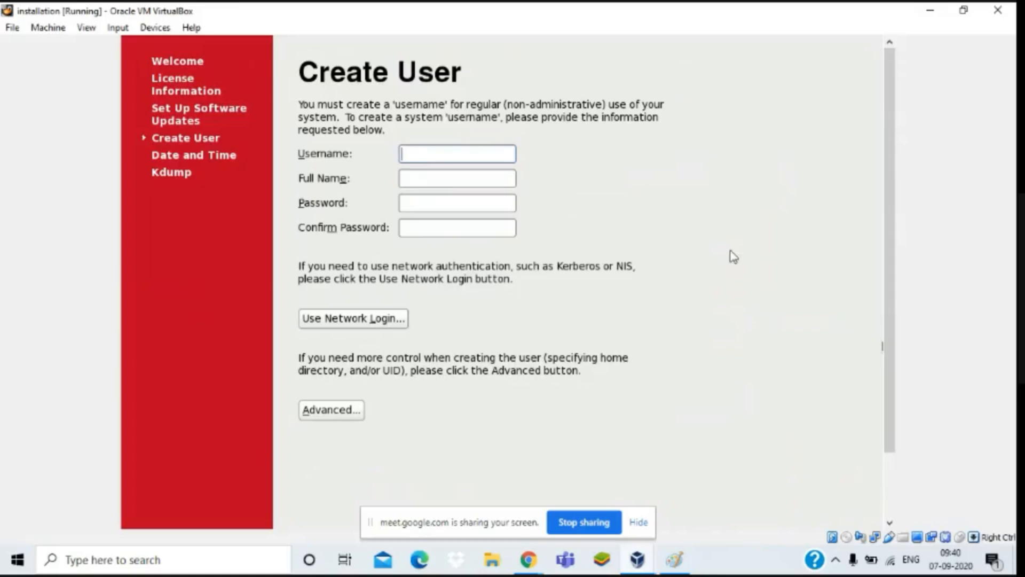
left_click_drag(893, 288, 898, 355)
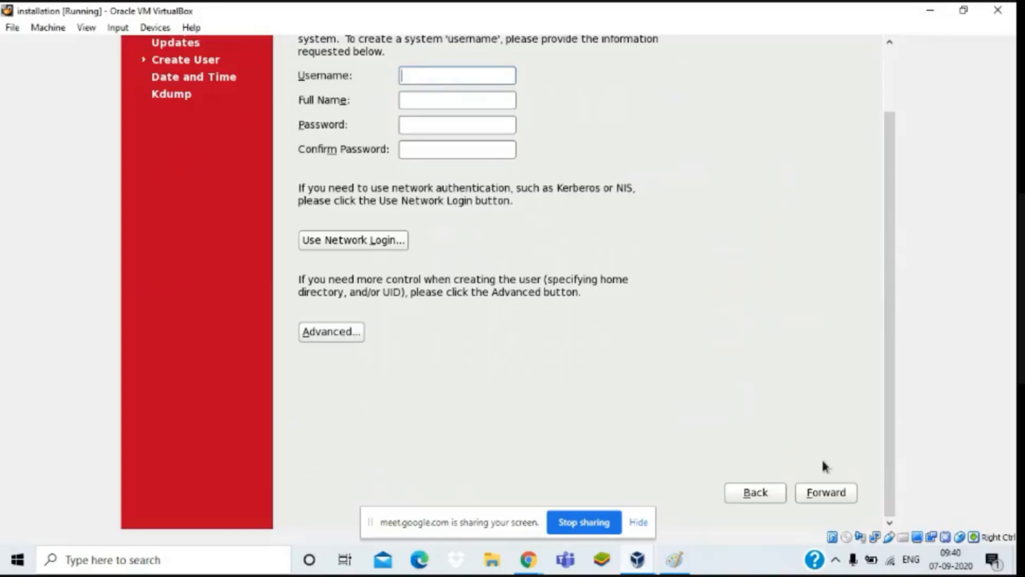
left_click(819, 493)
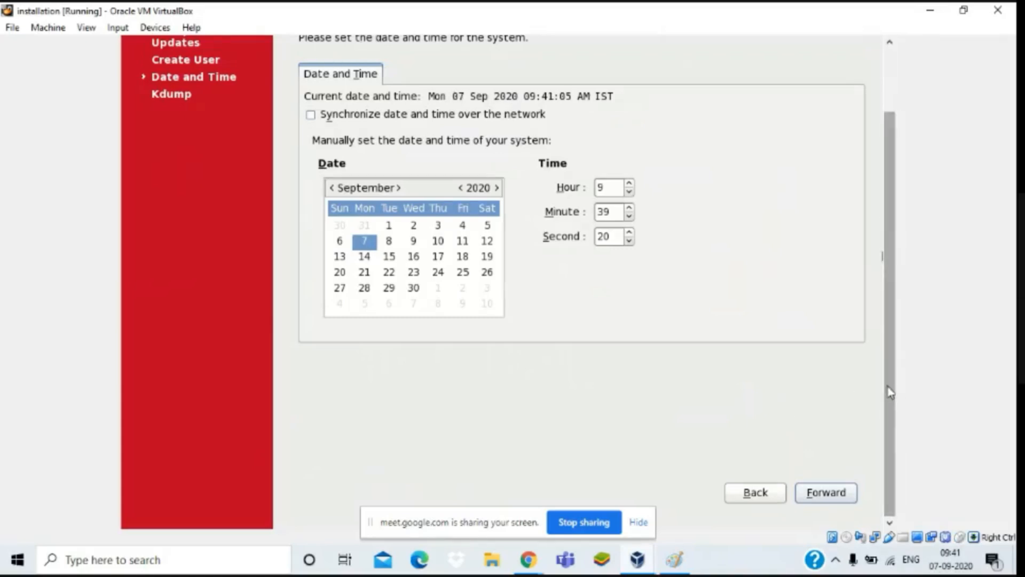
Leave the Date and Time settings as they are, without network synchronization, and continue to the Kdump page.
left_click_drag(890, 394, 889, 316)
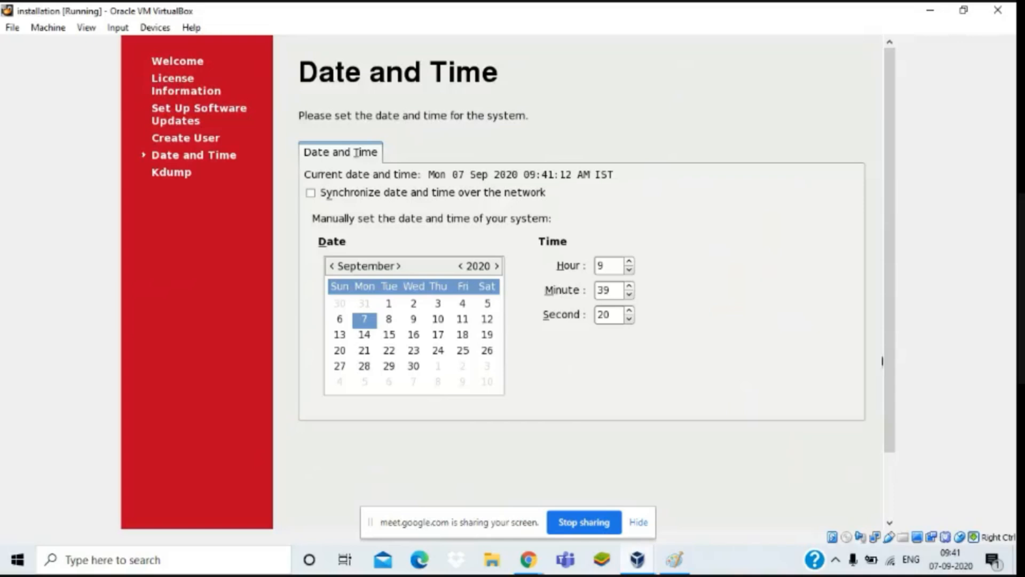
left_click_drag(890, 137, 899, 238)
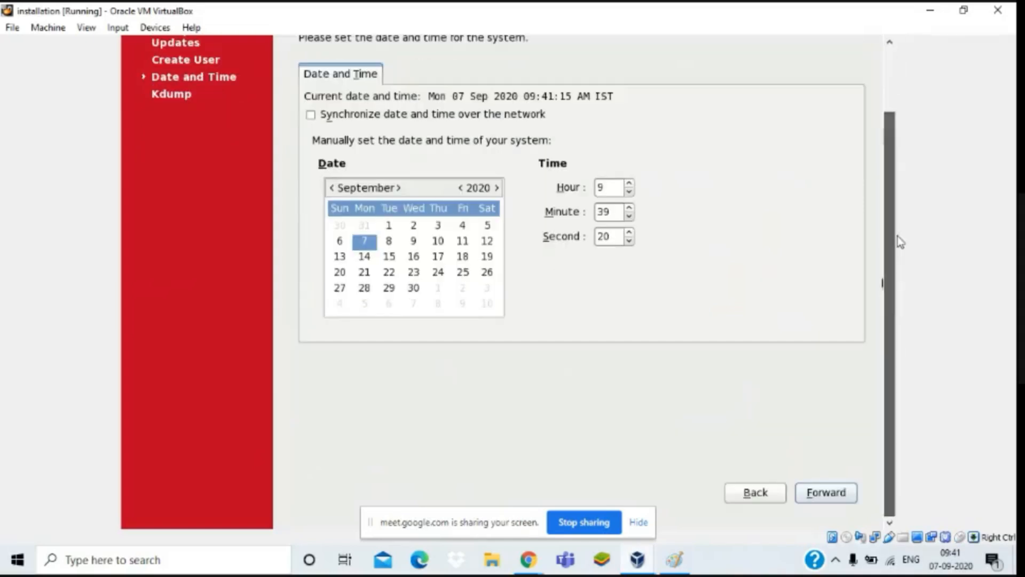
left_click(810, 496)
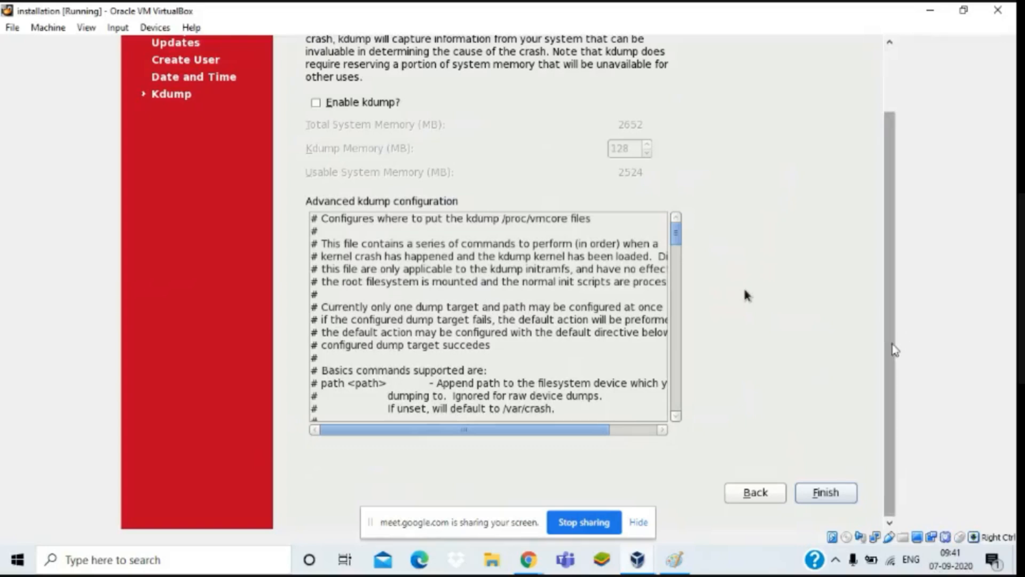
Leave "Enable kdump?" unselected and finish the first-boot setup.
left_click_drag(892, 343, 872, 225)
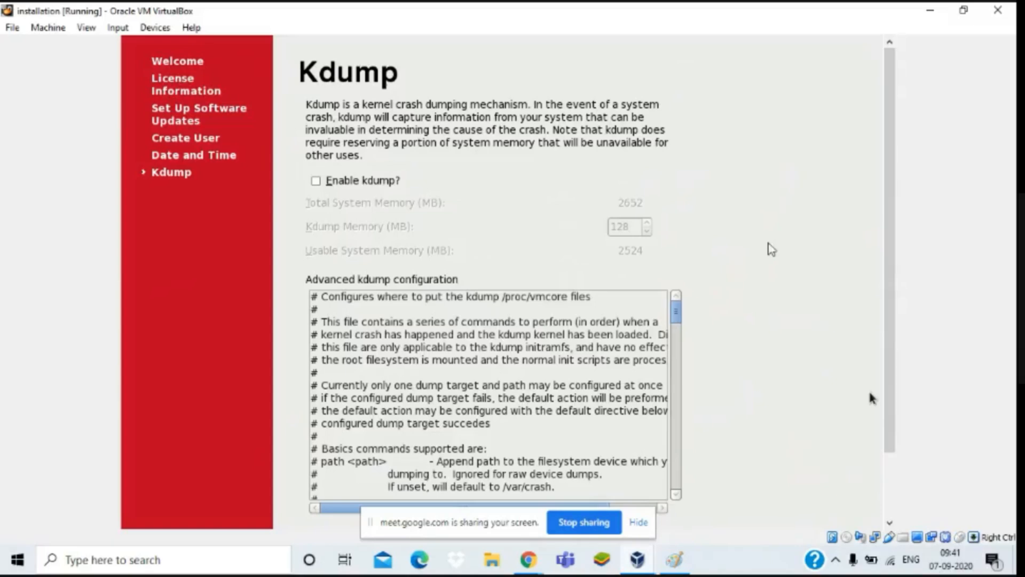
scroll(869, 398, "down", 3)
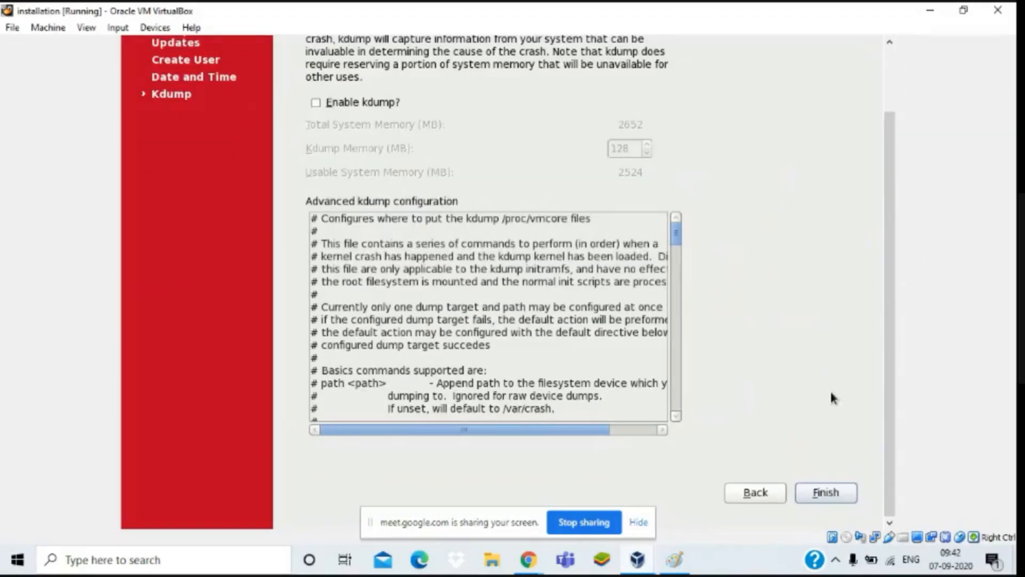
left_click(826, 492)
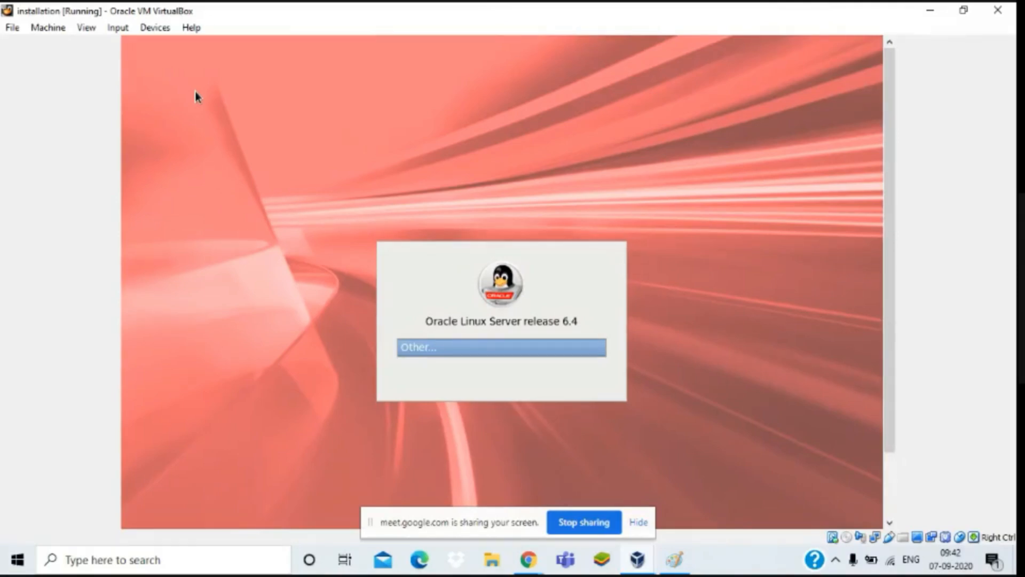
Log in as root through "Other..." with the account password, then dismiss the super user warning with "Do not show me this again" selected.
key("Return")
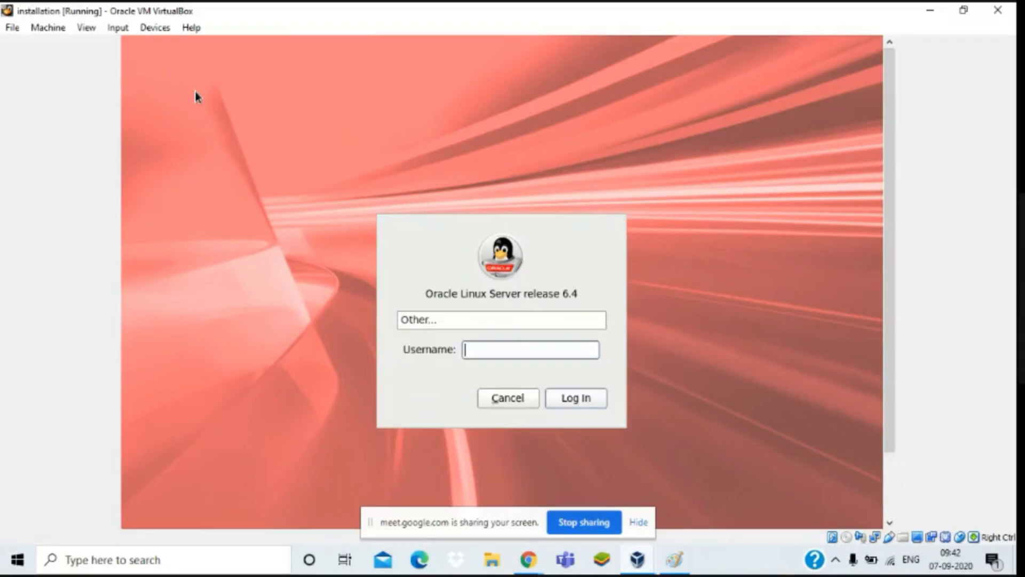
type("r00")
key("BackSpace")
key("BackSpace")
type("oot")
key("Return")
type("••••••")
key("Return")
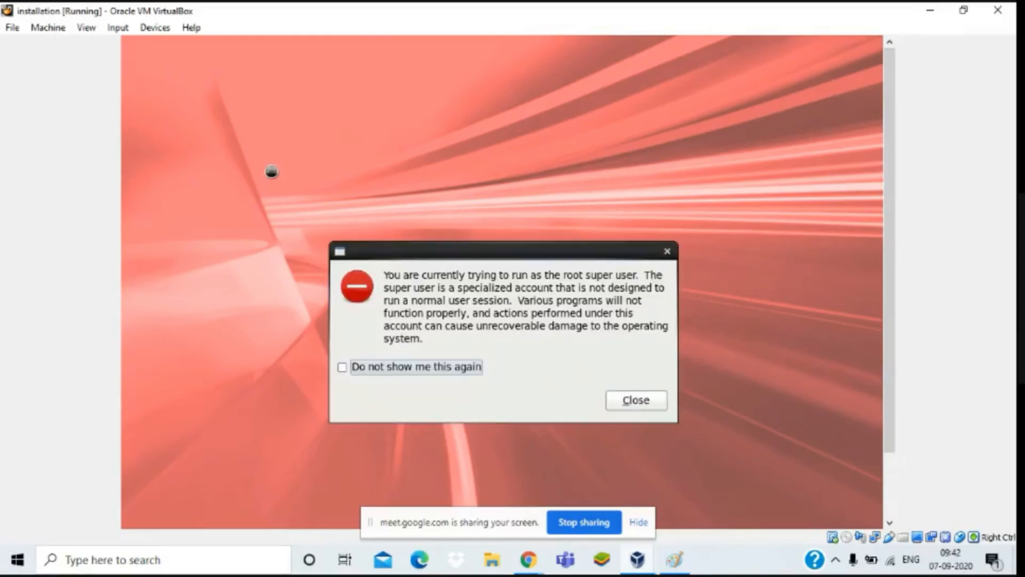
left_click(343, 368)
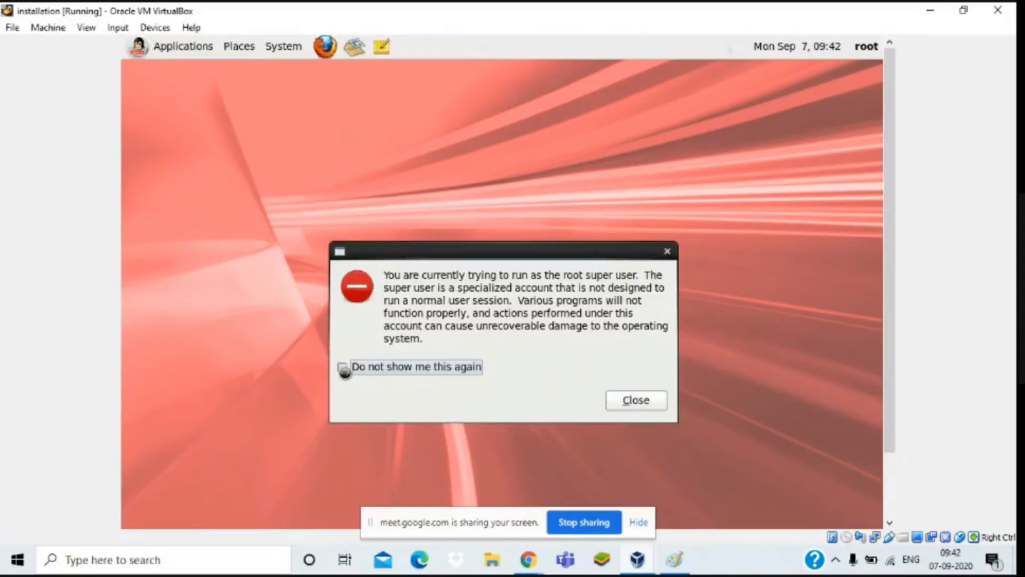
left_click(647, 397)
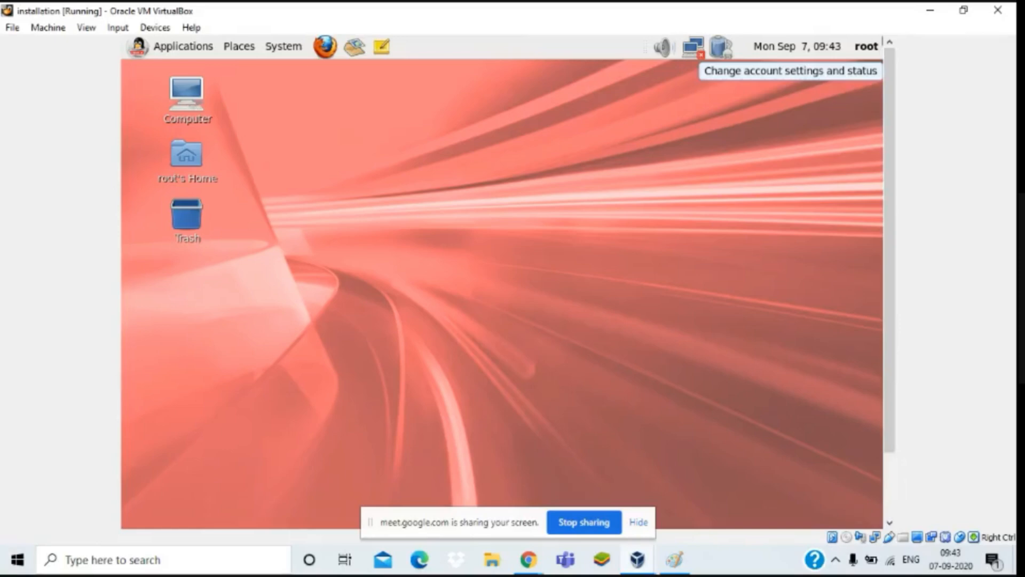
Close the "installation" virtual machine with the "Save the machine state" option.
left_click(1003, 9)
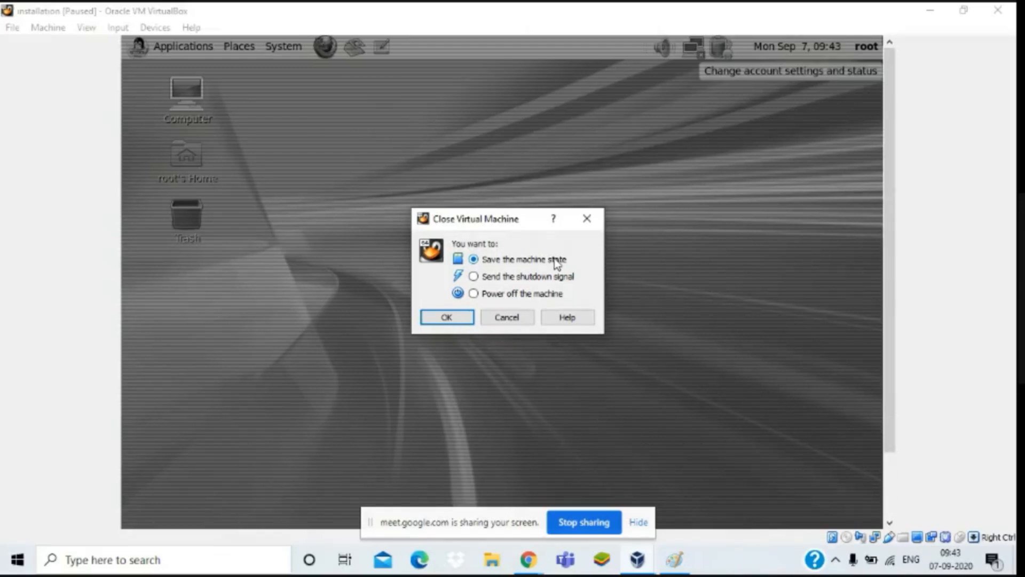
left_click(586, 218)
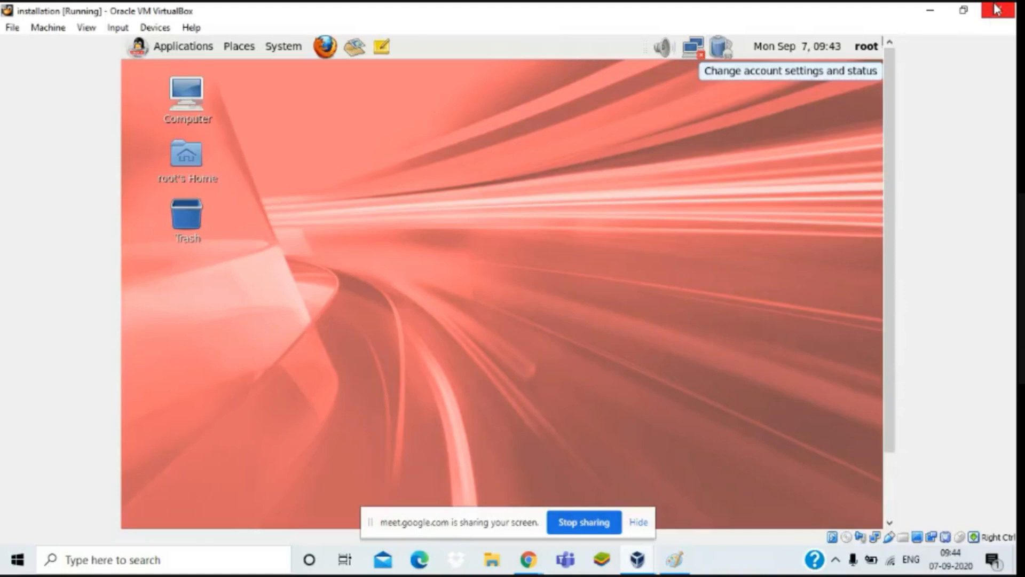
left_click(997, 9)
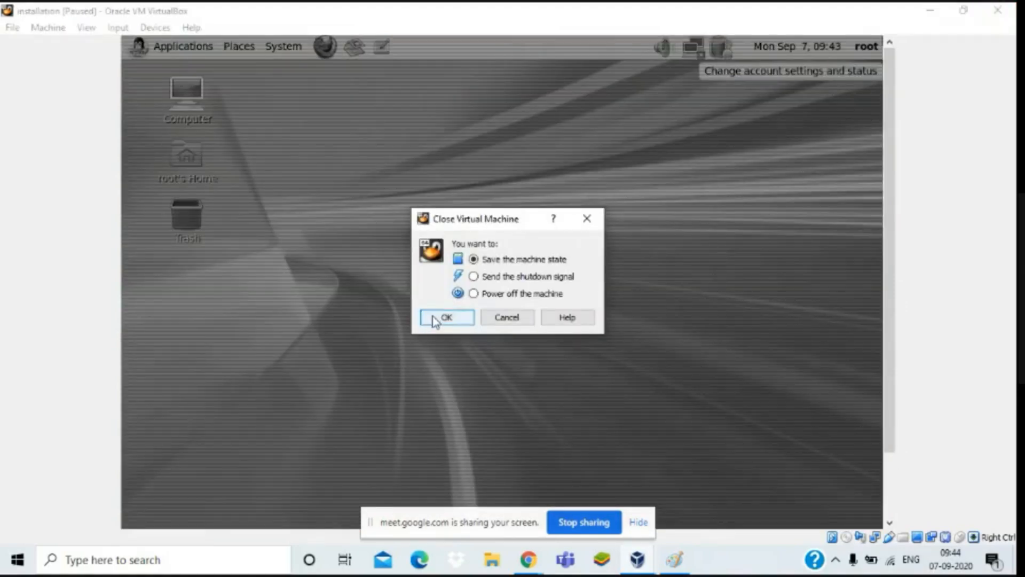
left_click(445, 317)
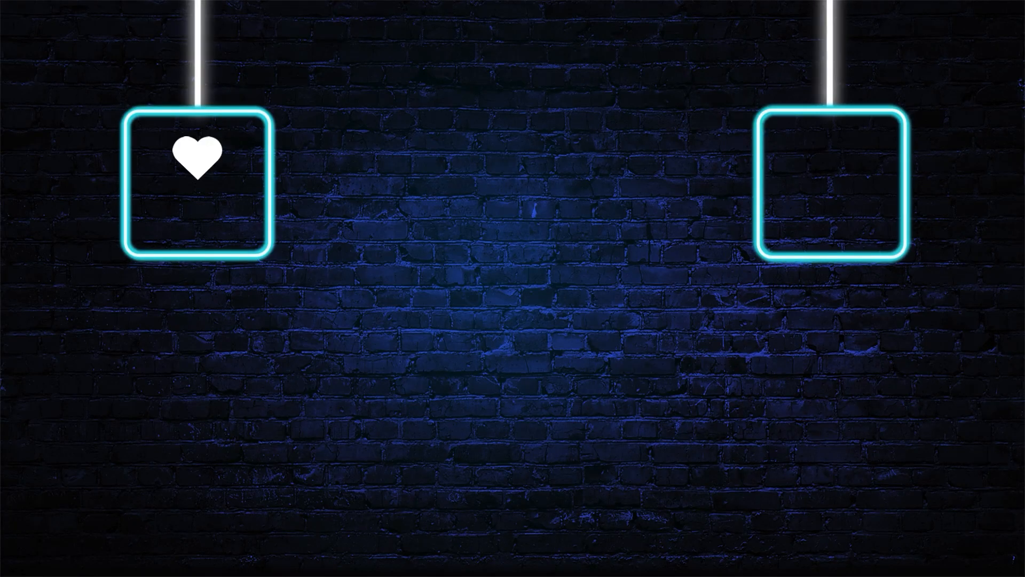